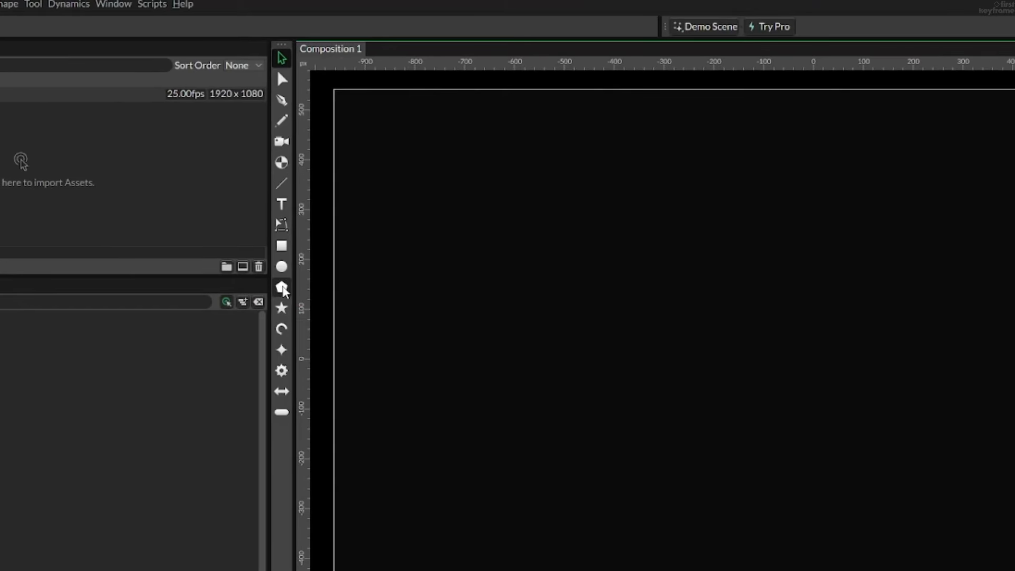
- Create a polygon shape with 6 sides and a radius of 400
click(281, 288)
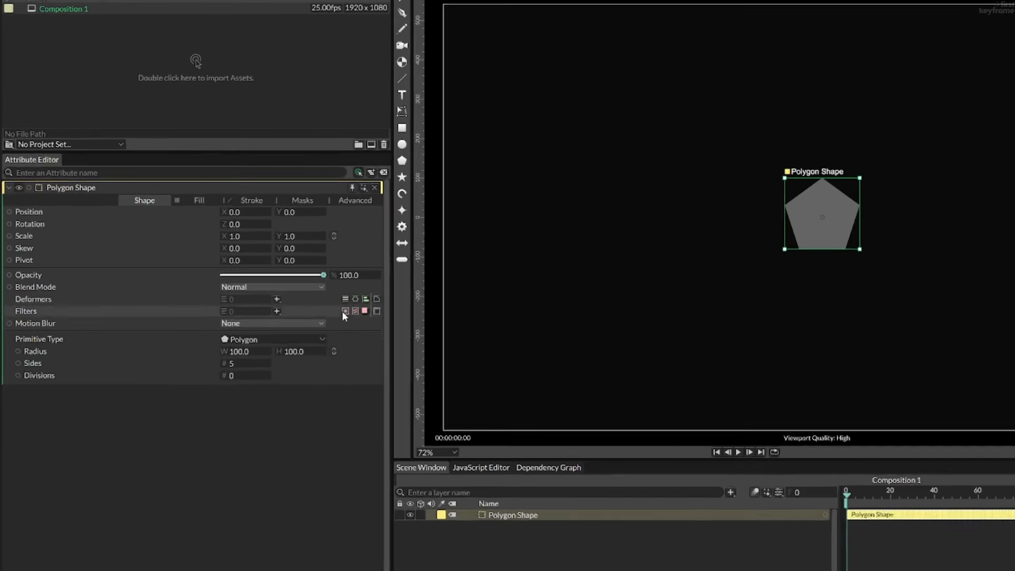
drag(241, 365, 246, 366)
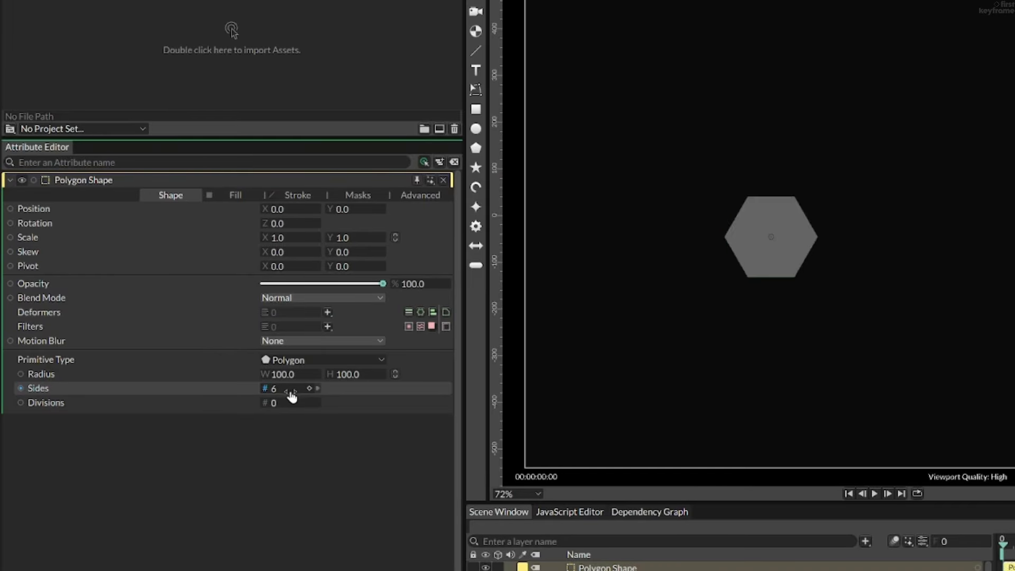
drag(291, 396, 291, 396)
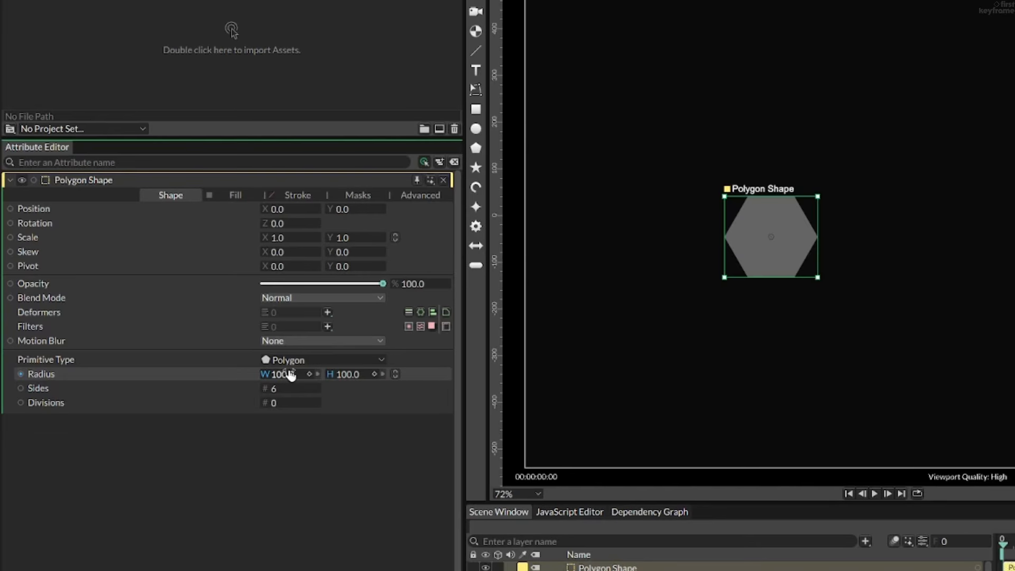
drag(290, 374, 434, 374)
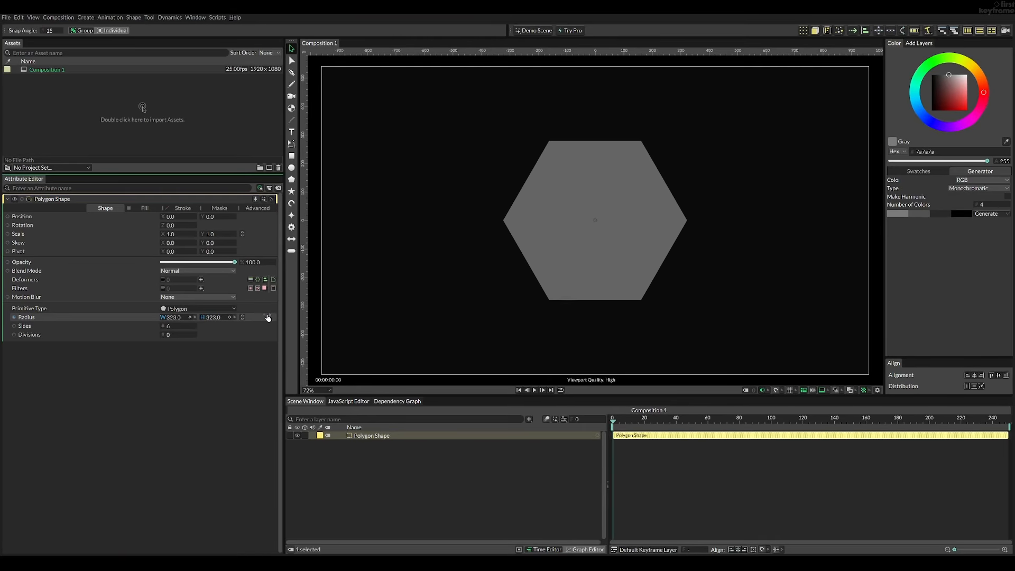
drag(268, 317, 302, 317)
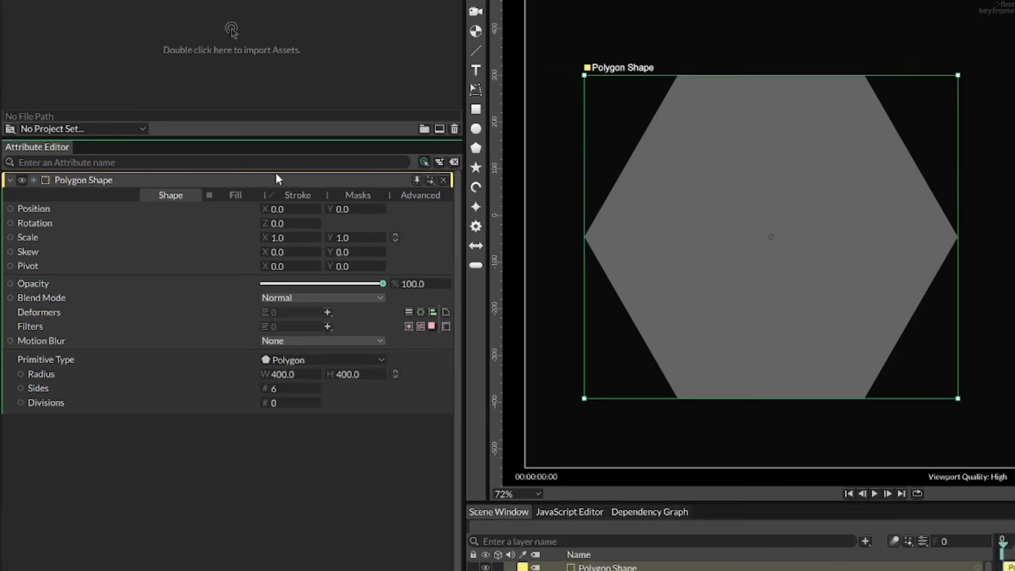
- Turn off the hexagon's fill and give it a stroke with a width of 10
click(144, 207)
click(265, 209)
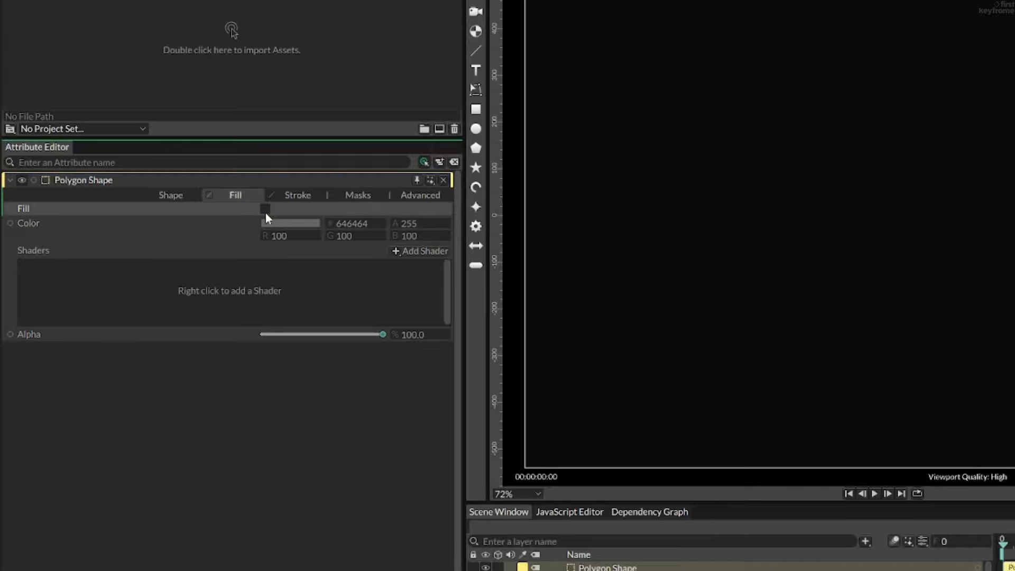
click(290, 196)
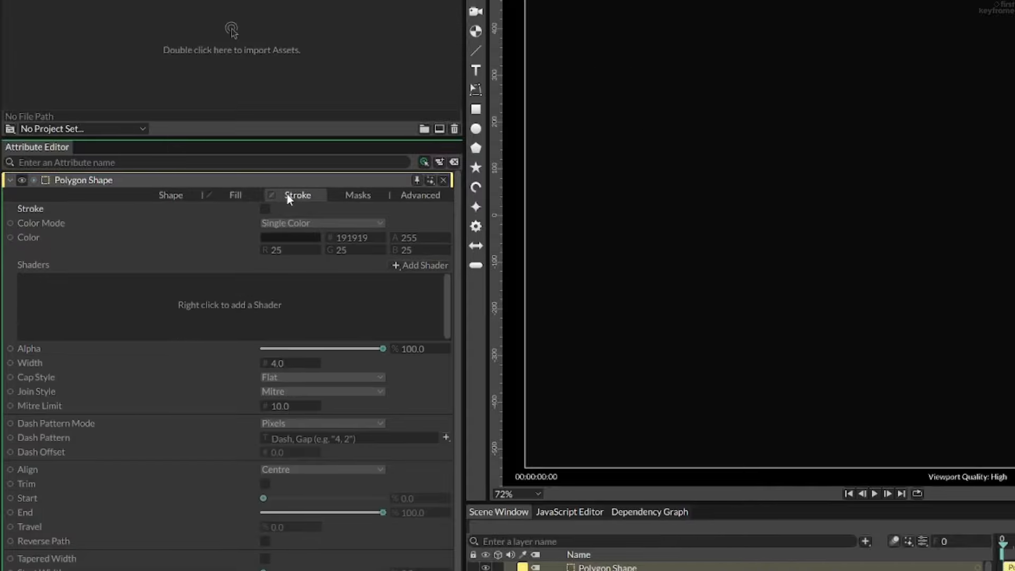
click(264, 209)
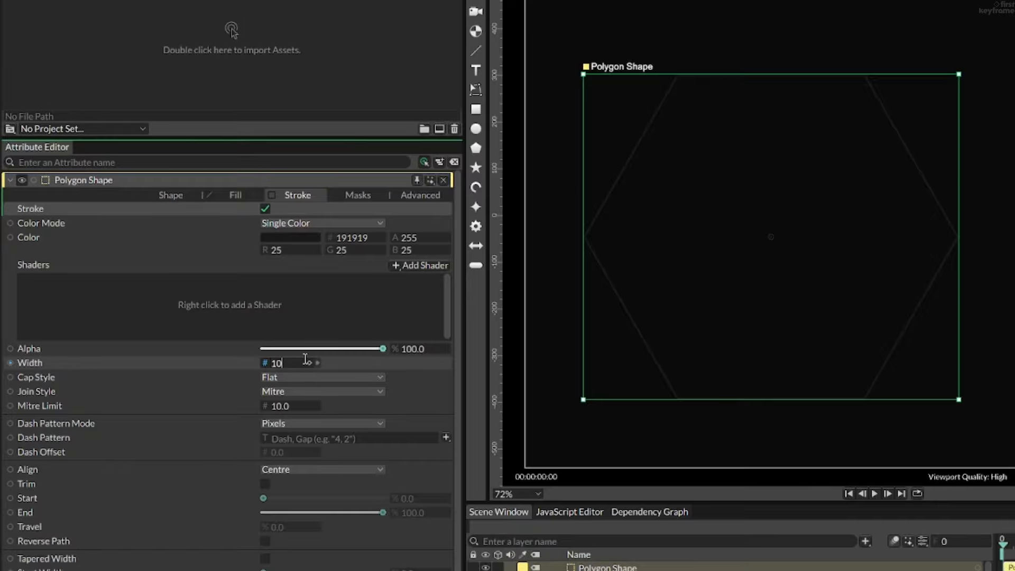
key(Return)
- Add a Bevel deformer to the hexagon to round its corners
click(170, 195)
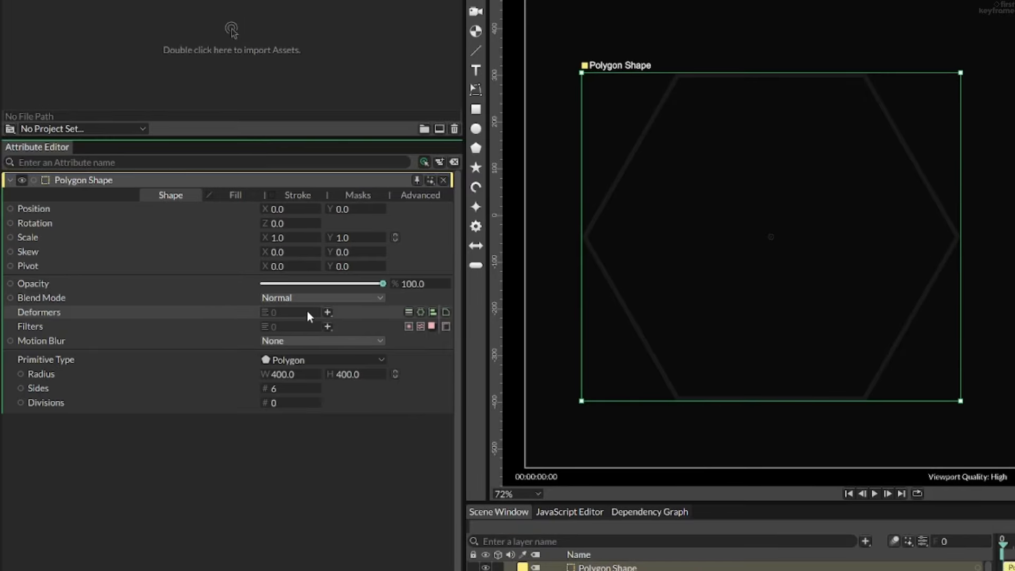
click(327, 312)
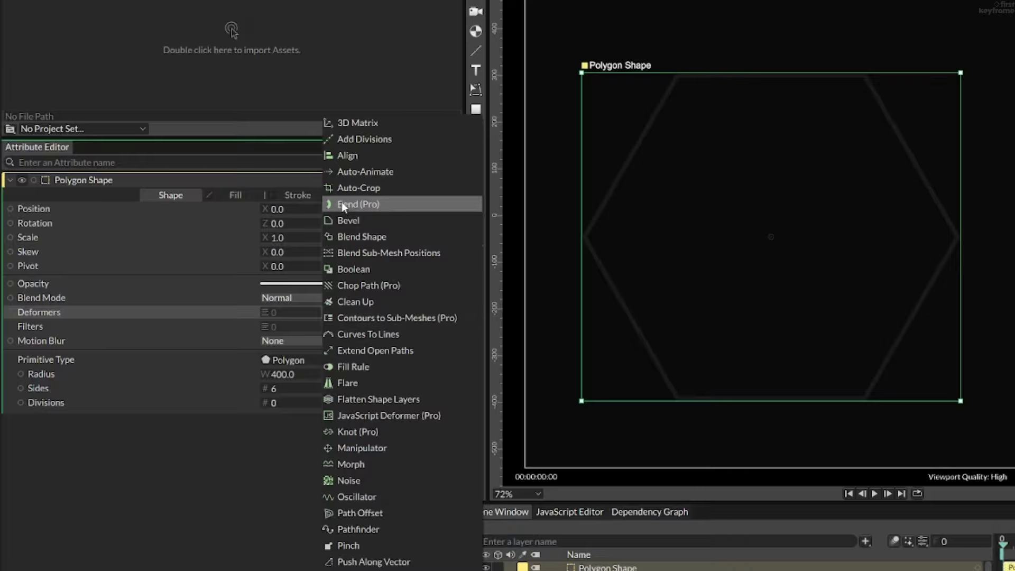
click(338, 221)
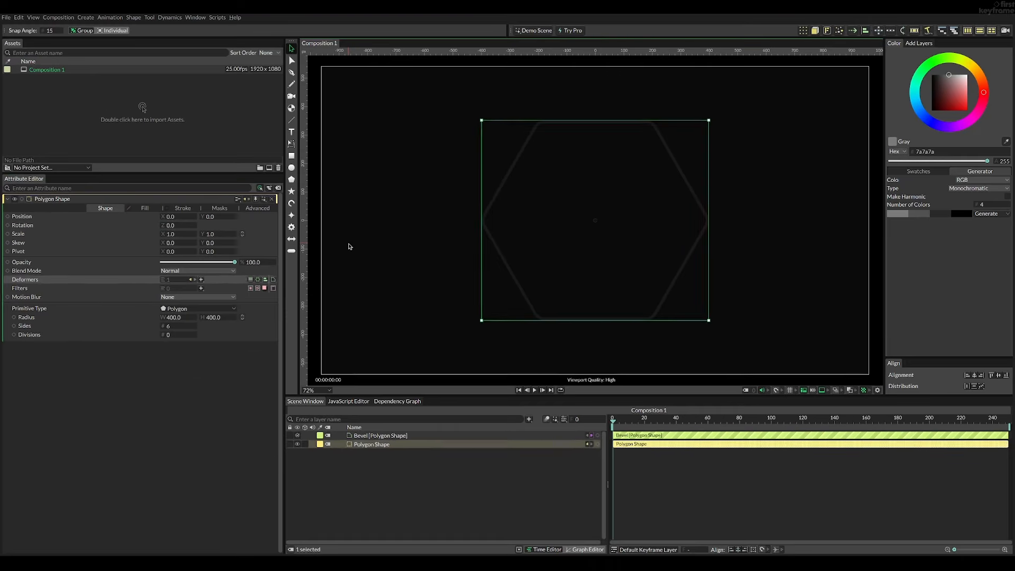
click(573, 264)
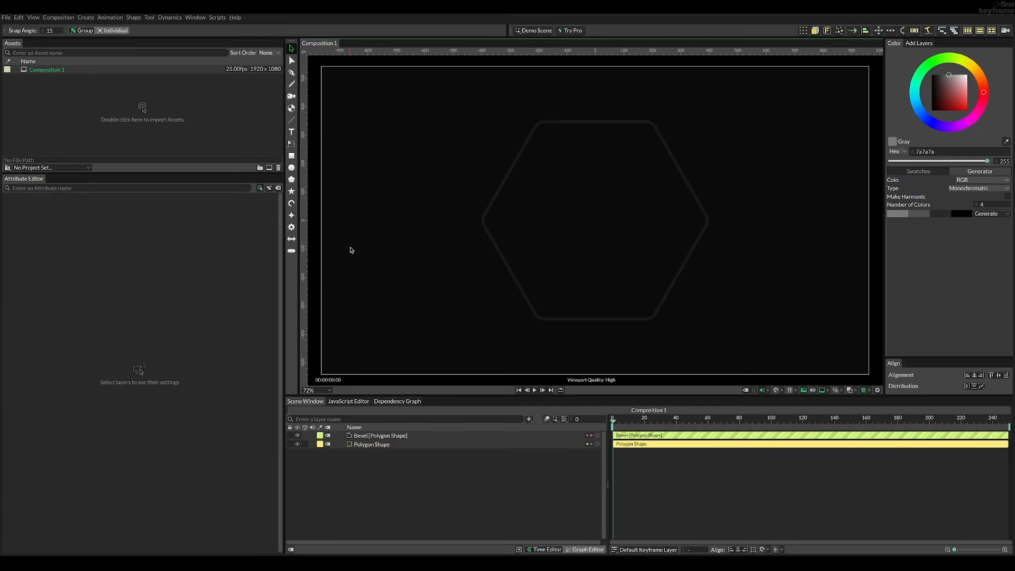
- Duplicate the hexagon and reduce the copy's radius to 300
click(485, 227)
key(ctrl+d)
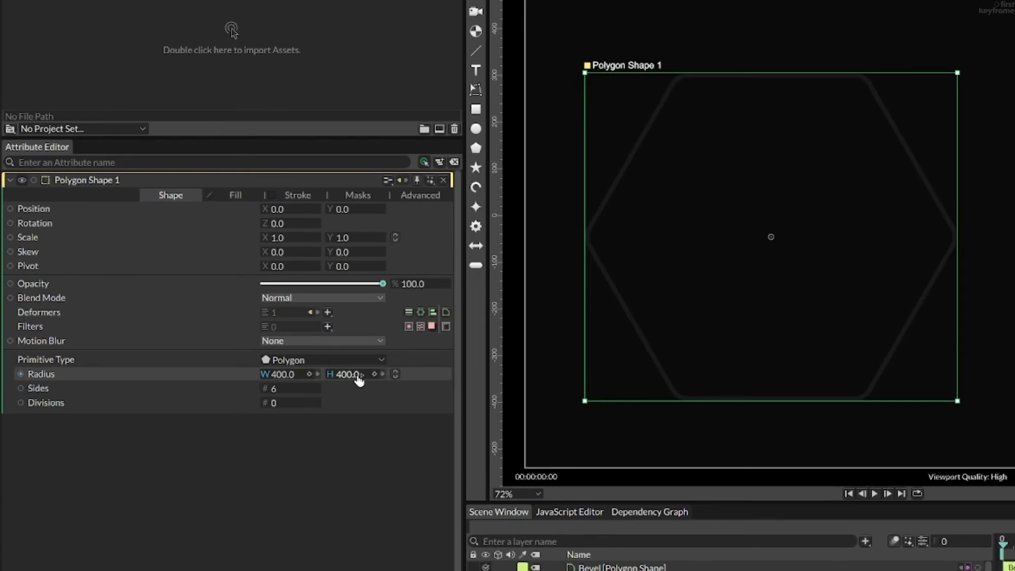
drag(359, 380, 288, 393)
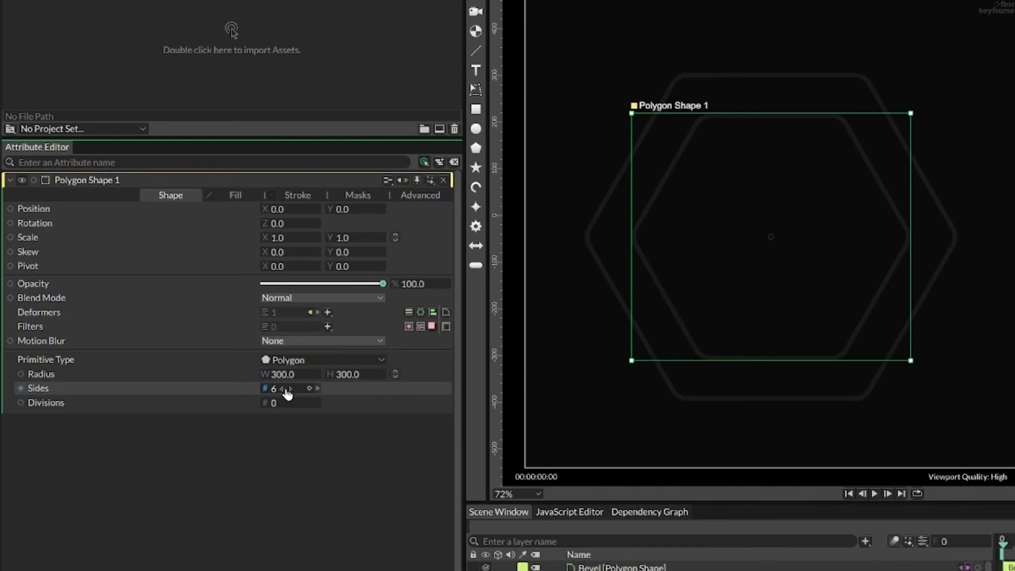
- Set the duplicated hexagon's stroke width to 5 and its opacity to 80%
click(290, 197)
click(286, 363)
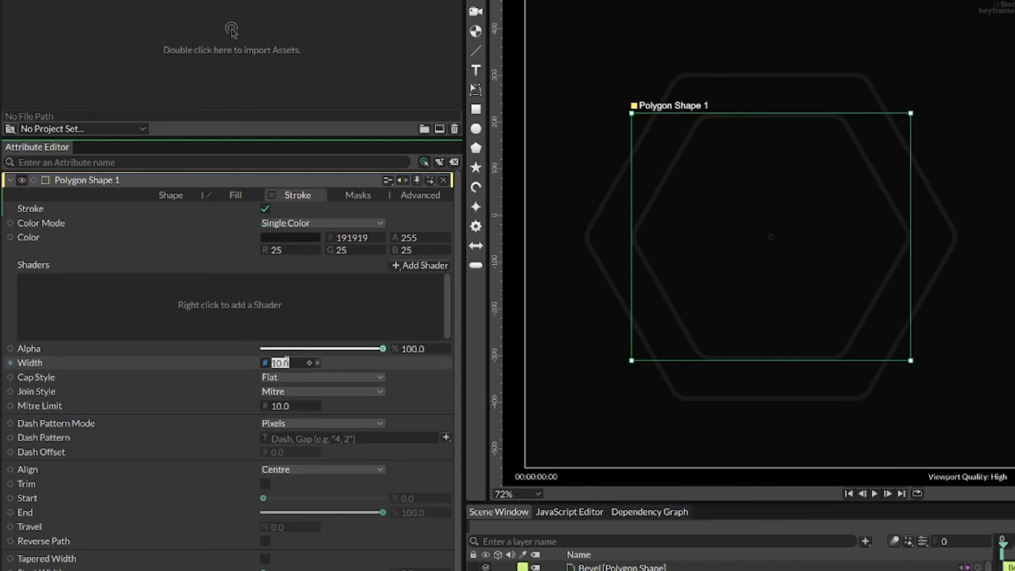
text(5)
key(Return)
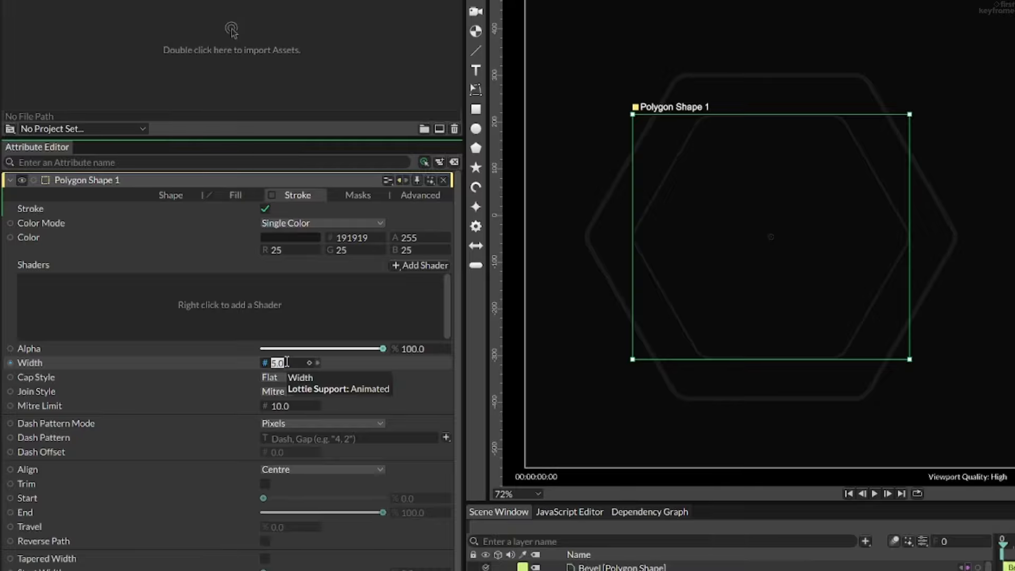
click(178, 196)
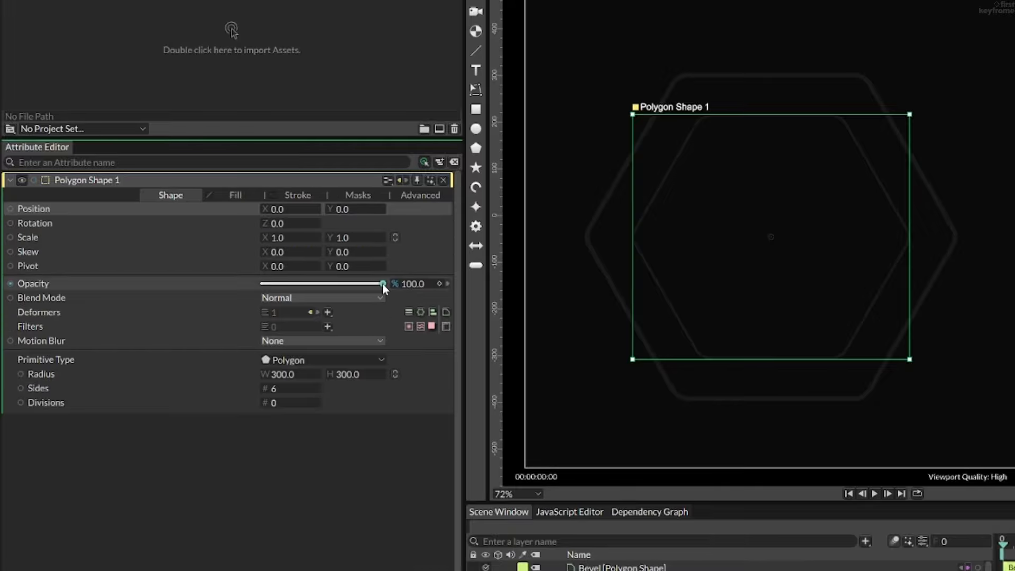
click(414, 284)
text(80)
key(Return)
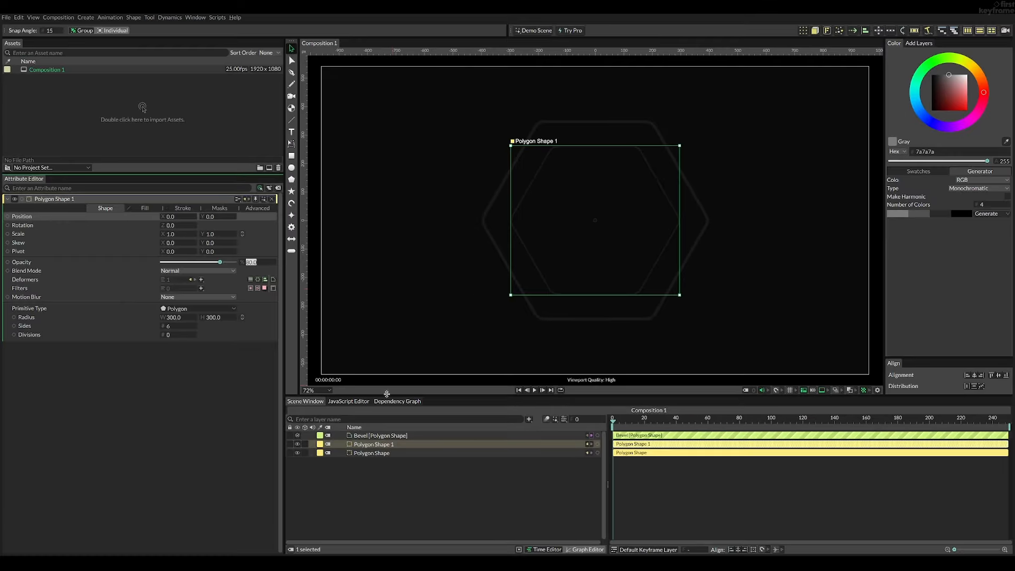
- Duplicate the inner hexagon and set the new copy's opacity to 60% and its radius to 200
click(380, 444)
key(ctrl+d)
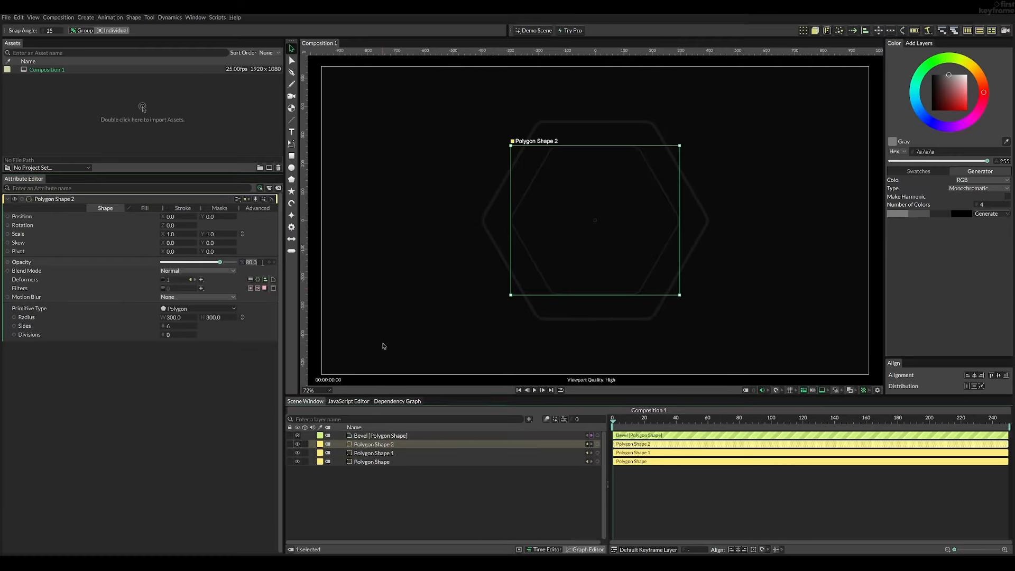
text(60)
drag(212, 317, 210, 321)
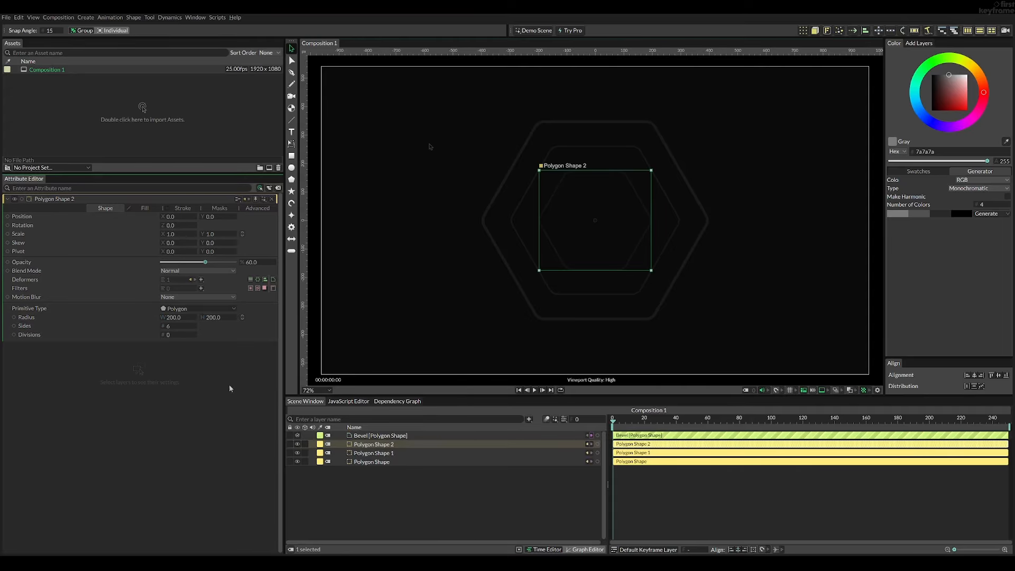
- Select all three hexagons and rotate them by 30 degrees so they stand on a point
click(480, 127)
drag(480, 127, 729, 347)
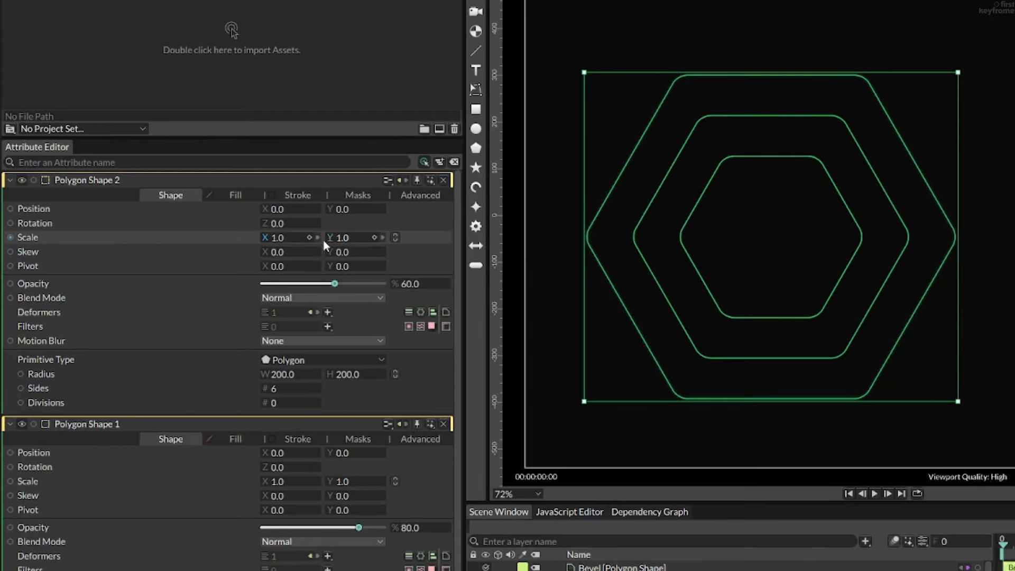
drag(197, 224, 186, 225)
drag(268, 228, 301, 234)
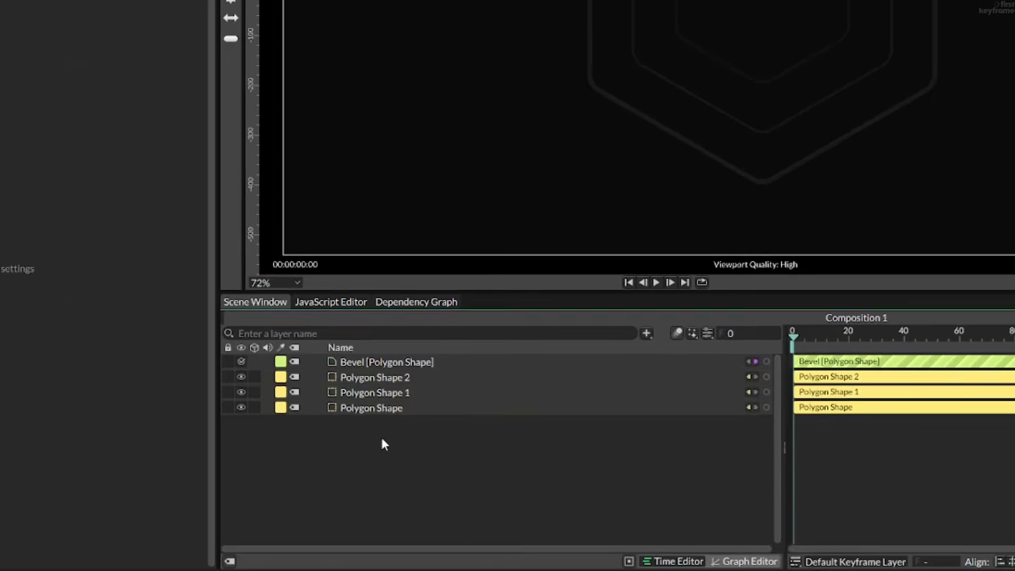
- Group the three hexagons with the Bevel layer and name the group Hexagons
drag(522, 555, 539, 485)
key(ctrl+g)
double_click(413, 364)
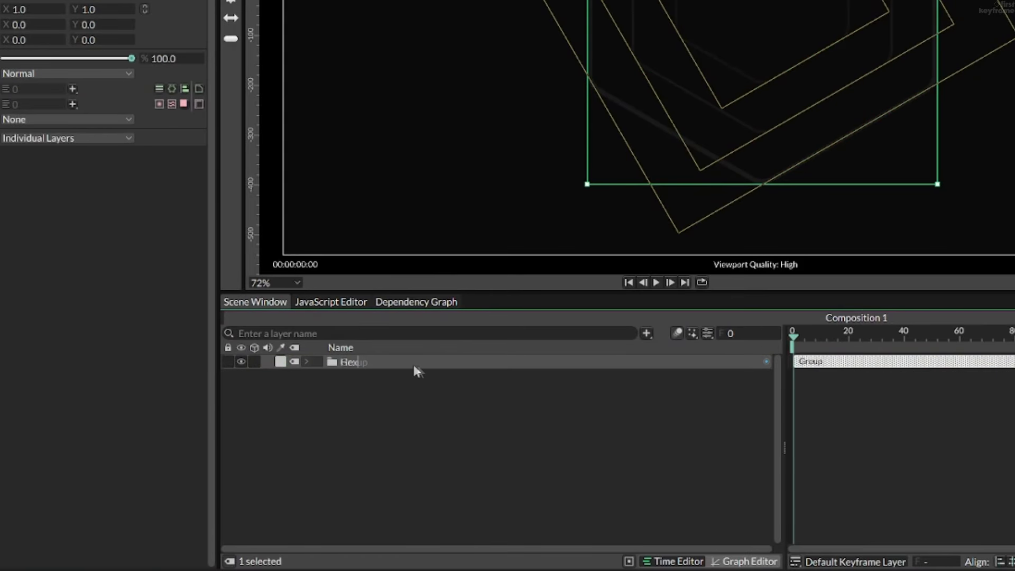
text(Hexagons)
key(Return)
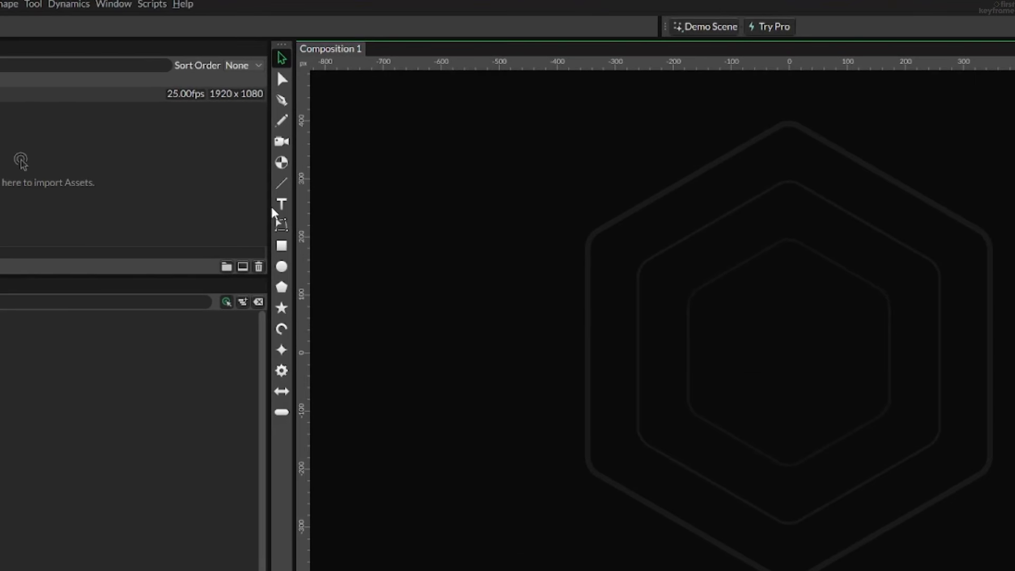
- Add a basic line at the centre of the composition, rotated 90 degrees and with a length of 800
click(287, 146)
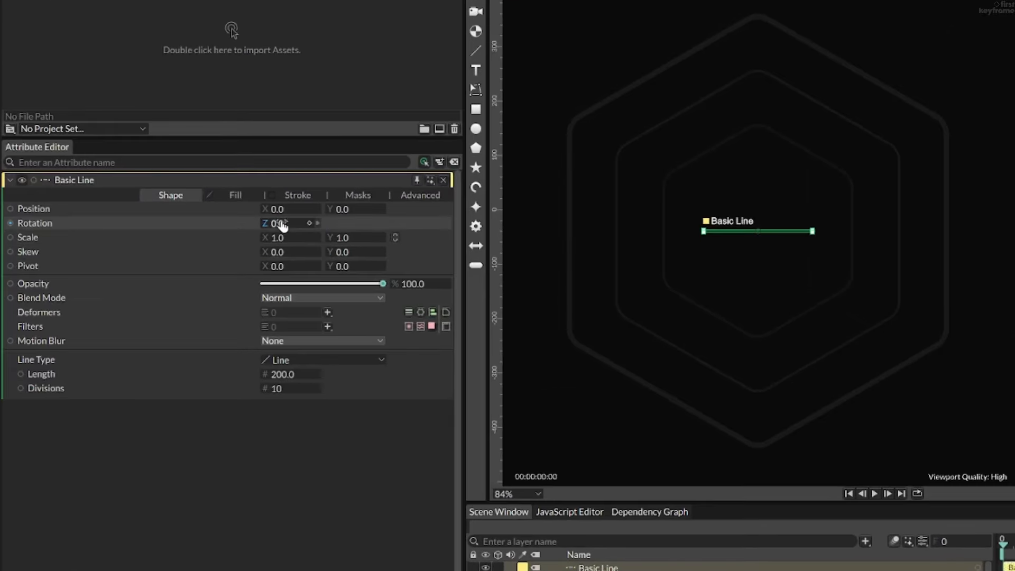
drag(174, 226, 192, 227)
drag(313, 229, 346, 226)
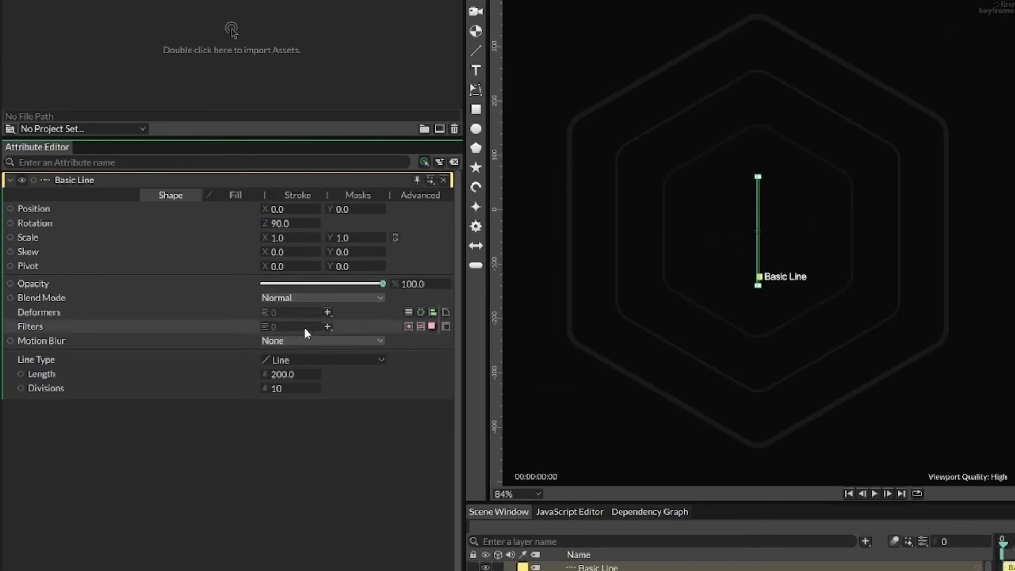
drag(290, 373, 558, 365)
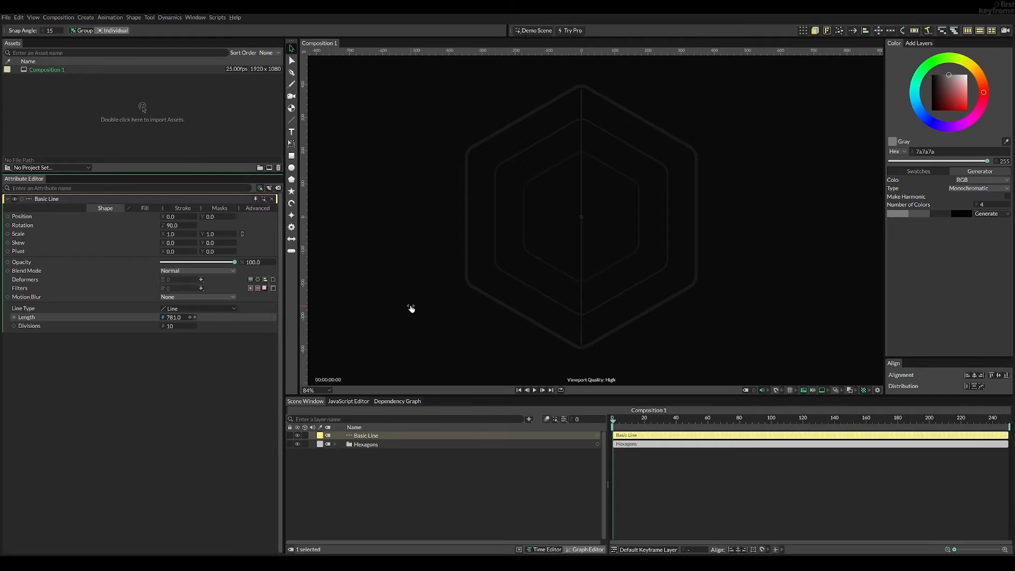
drag(418, 310, 419, 311)
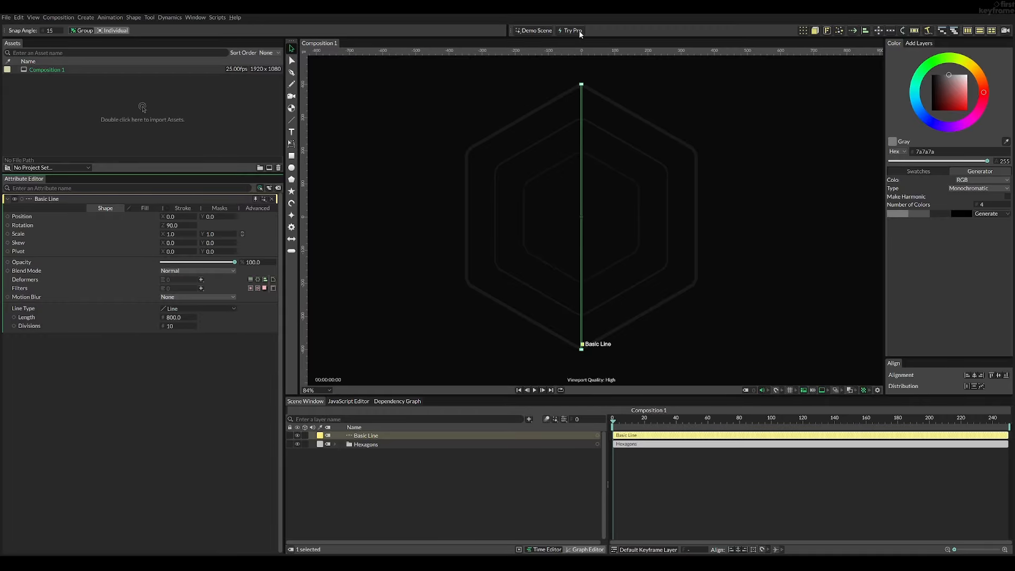
- Compare the line's upper end with the outer hexagon's corner while switching the Bevel deformer off and on
scroll(600, 83, up, 15)
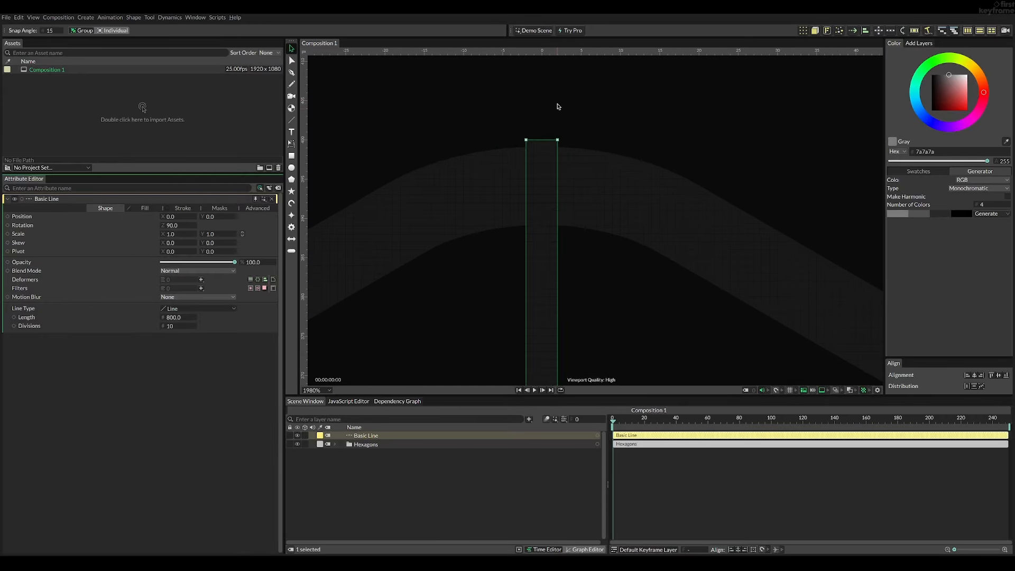
click(335, 444)
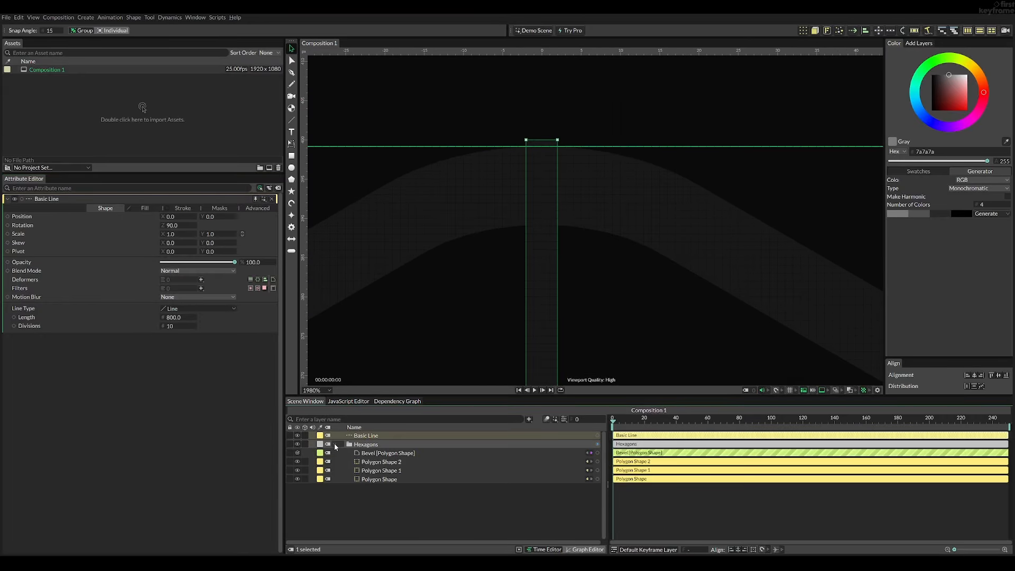
click(297, 453)
click(297, 453)
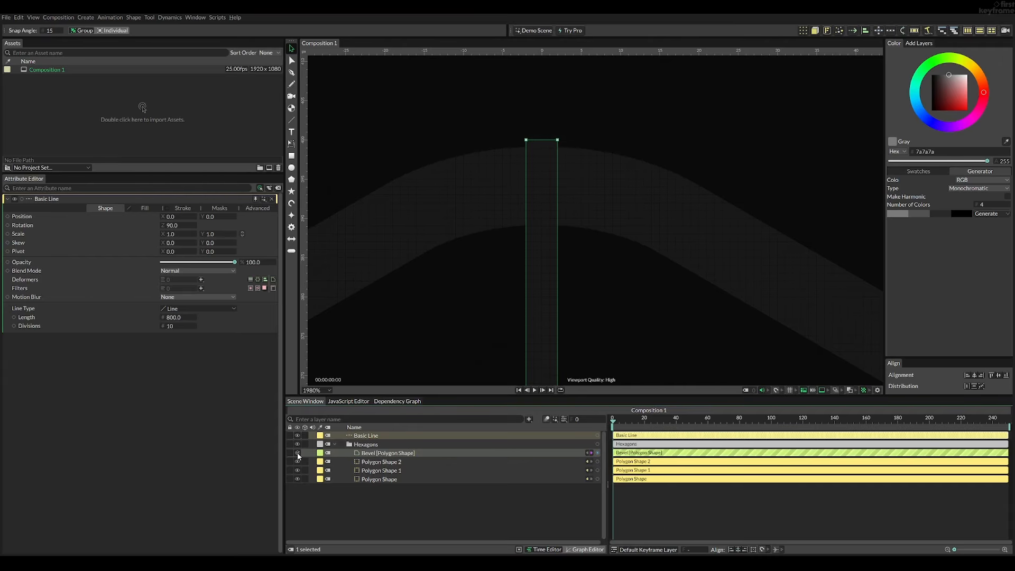
click(297, 453)
click(296, 453)
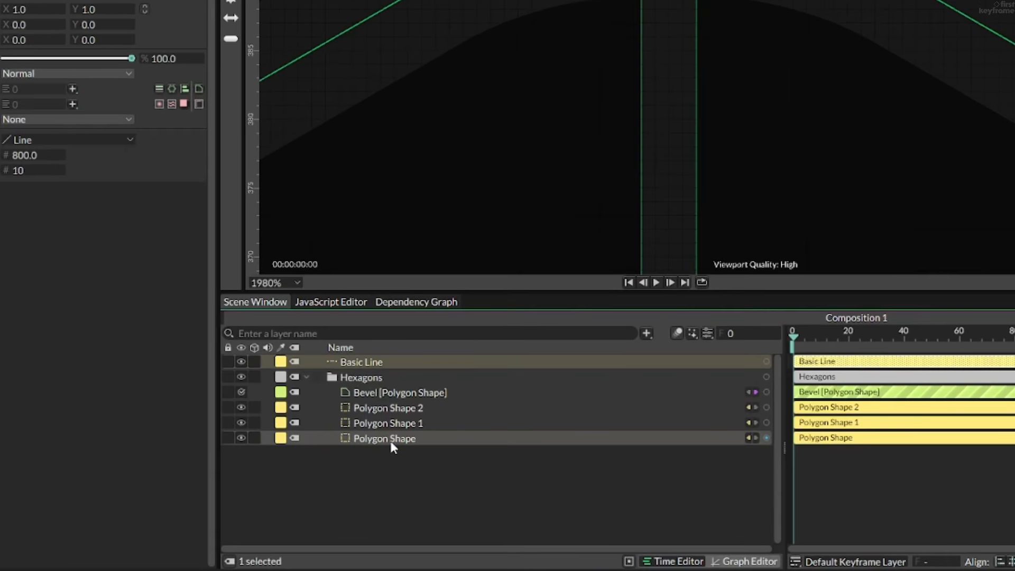
- Fine-tune the outer hexagon's radius to meet the line's end, and set the line's stroke width to 5
click(391, 442)
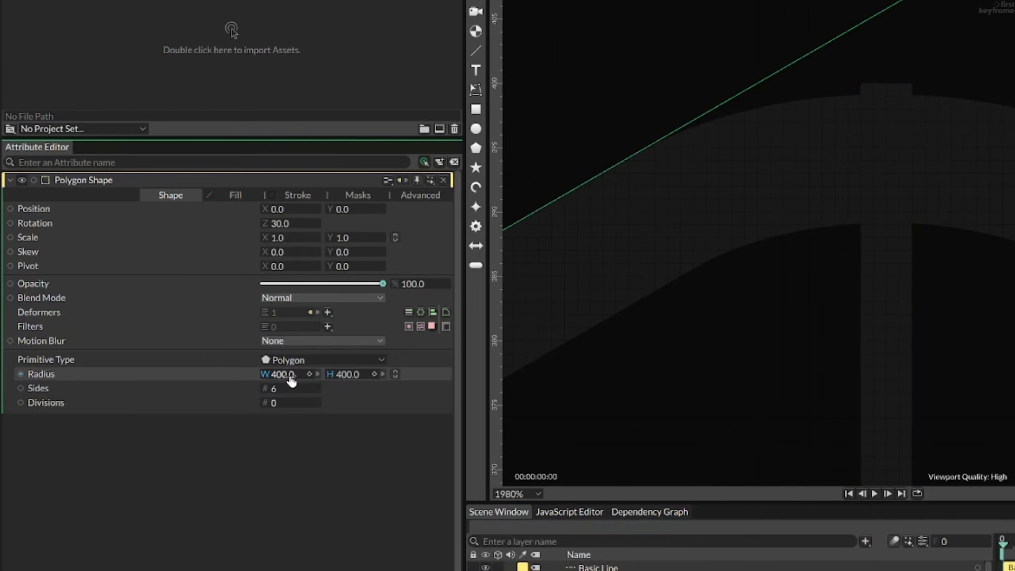
drag(295, 379, 298, 379)
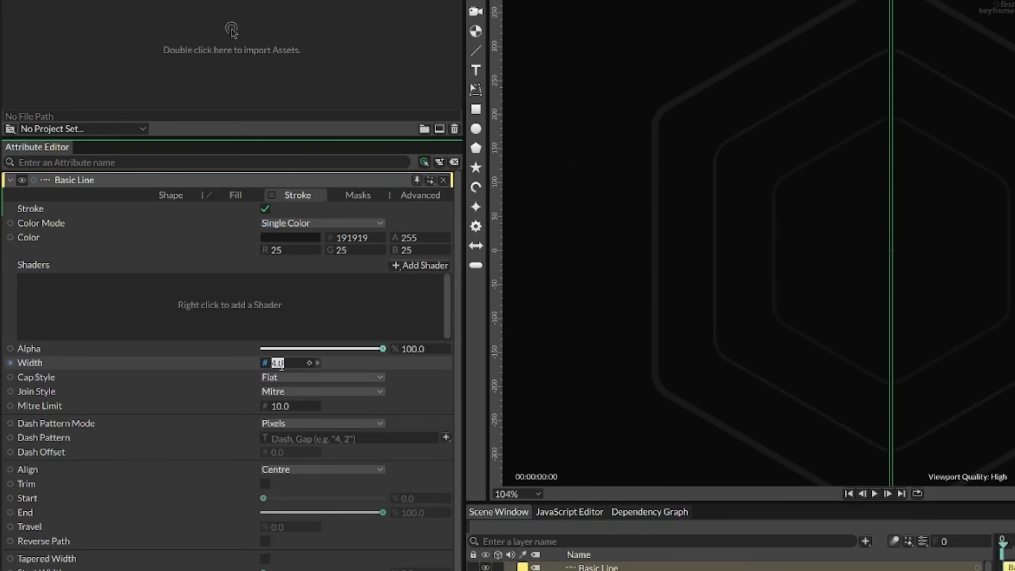
scroll(281, 364, up, 1)
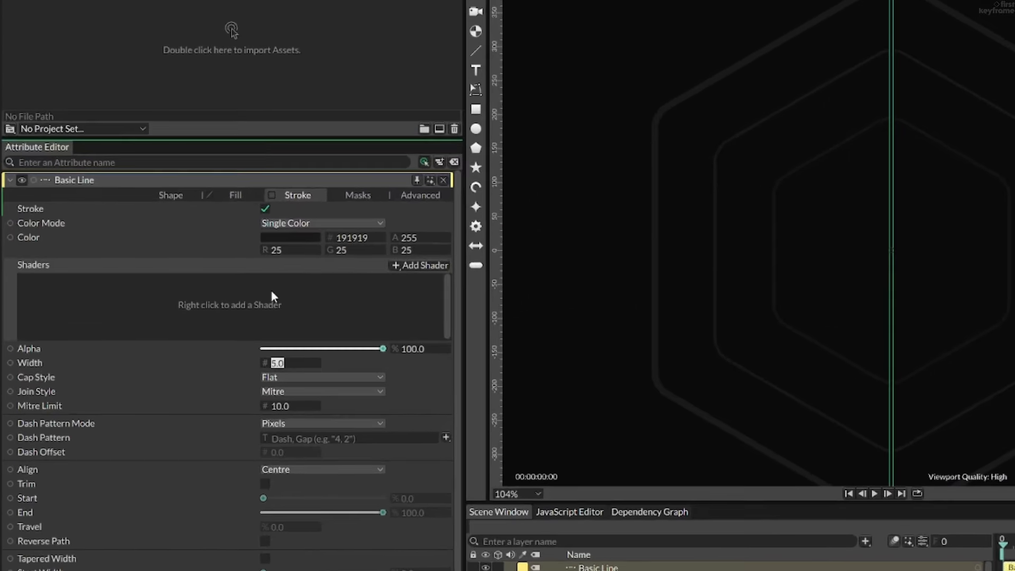
- Add a Gradient Shader to the vertical line's stroke and give its gradient an extra colour stop at position 0.5
right_click(165, 265)
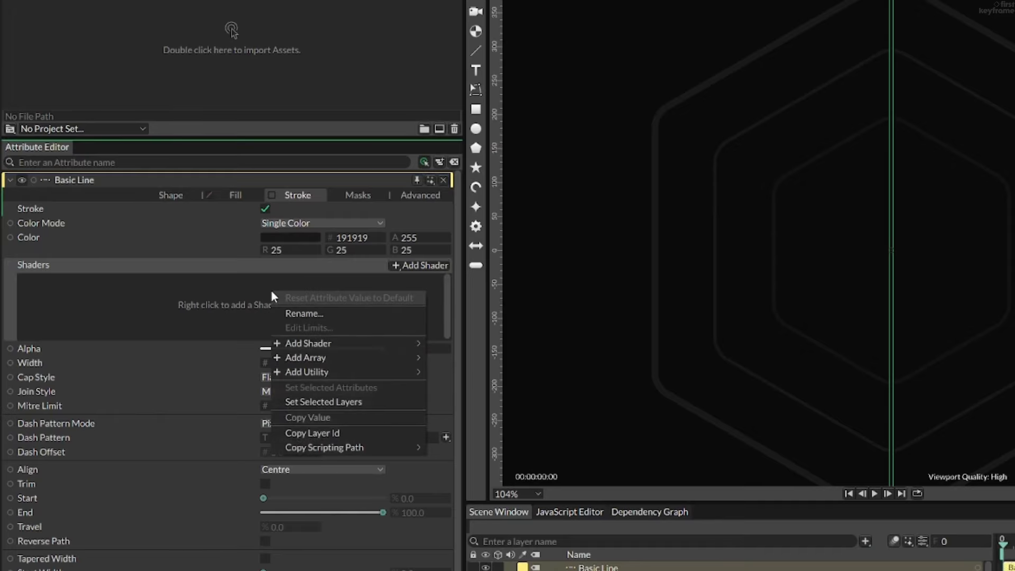
mouse_move(211, 300)
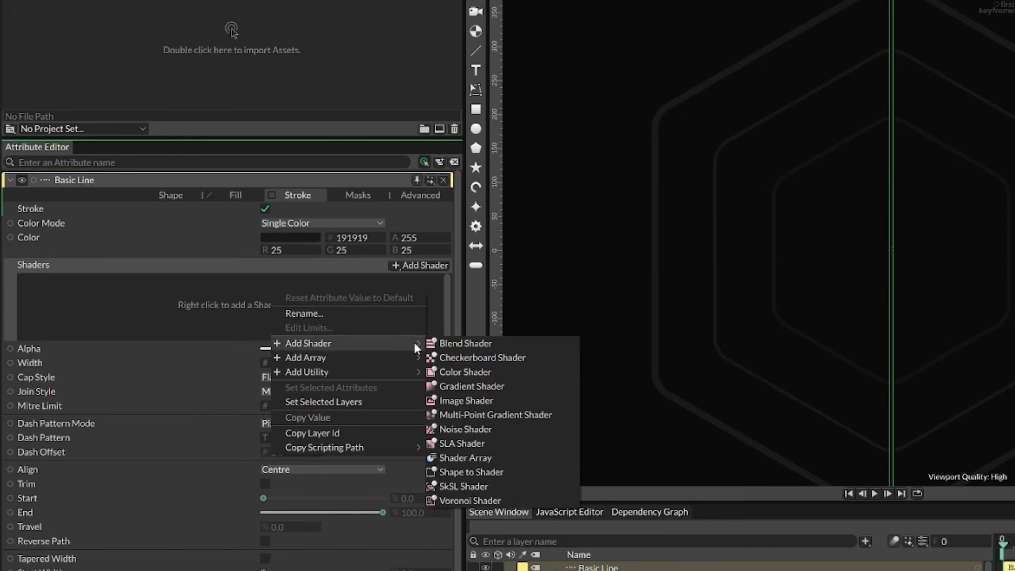
click(465, 386)
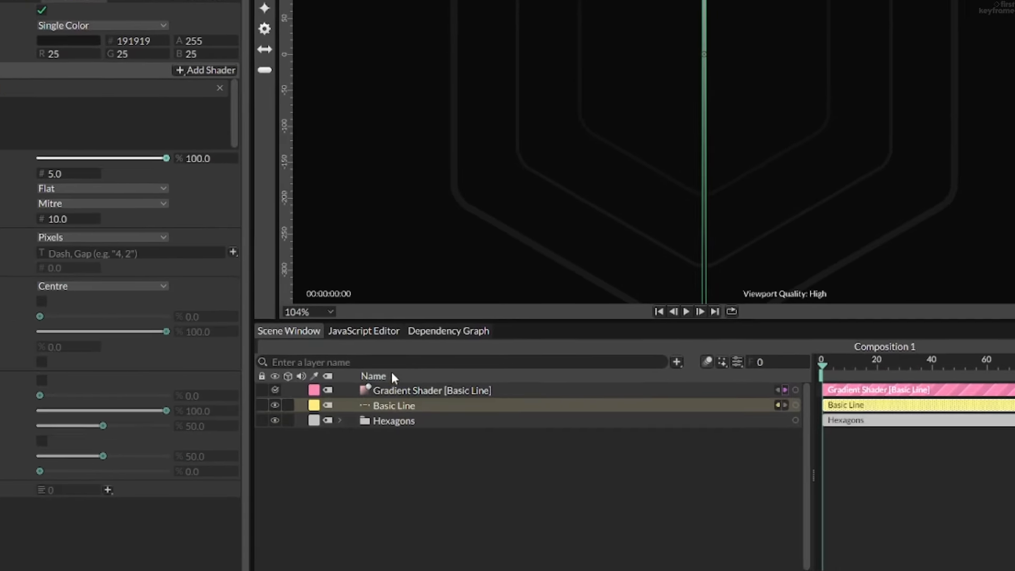
click(608, 567)
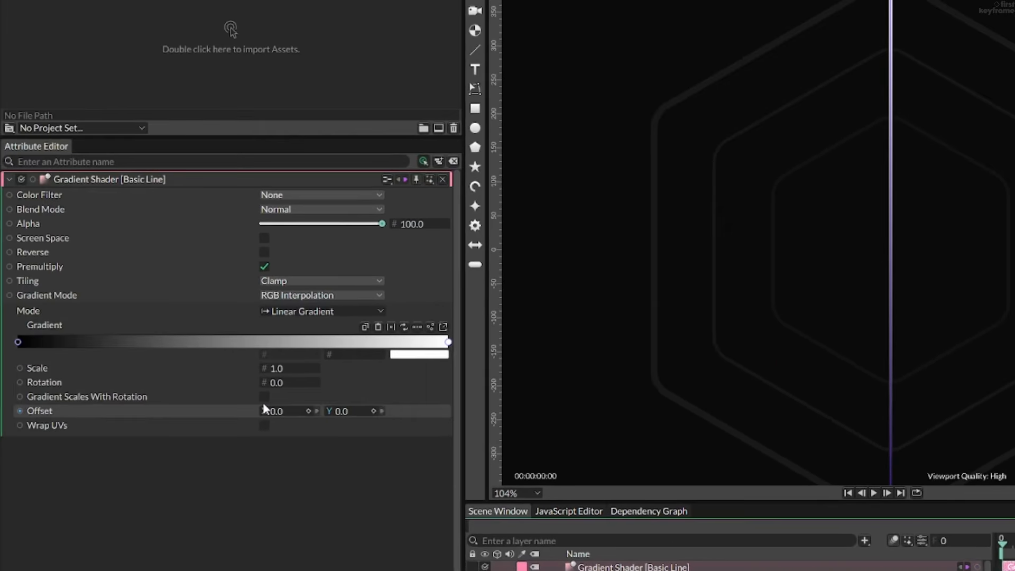
click(249, 342)
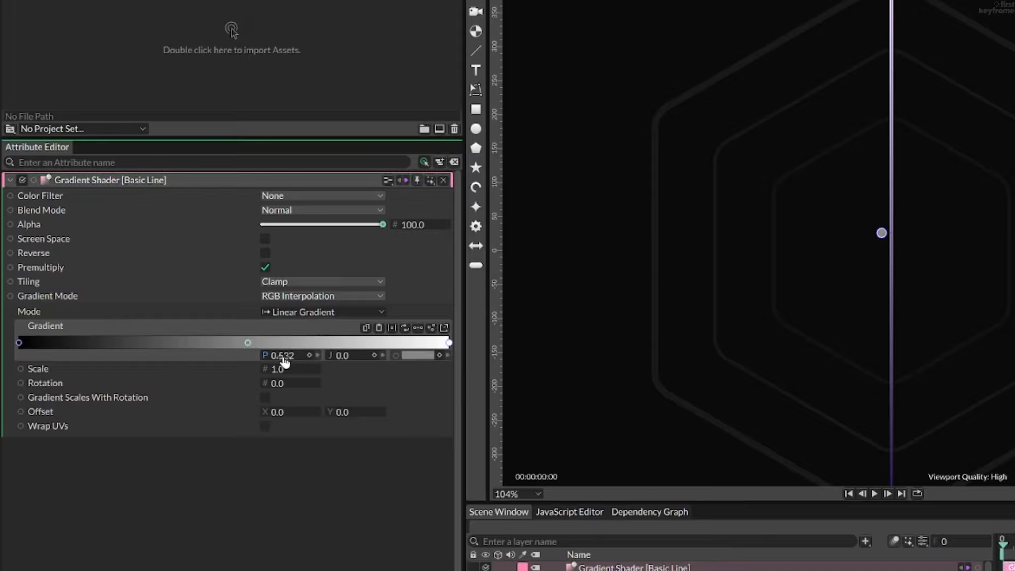
drag(279, 359, 264, 363)
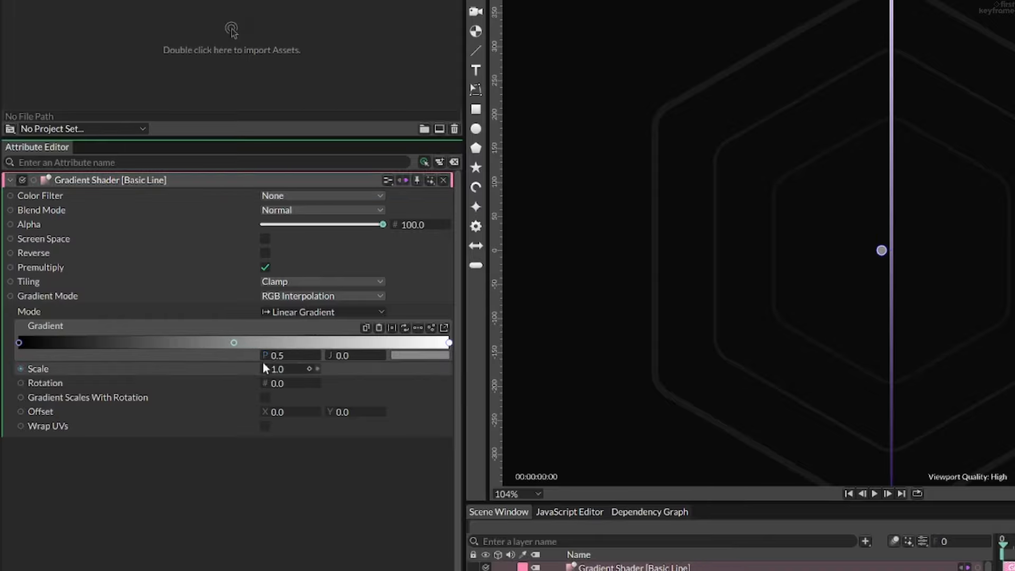
- Set the colour of the gradient's middle, end and start stops to 191919
click(411, 354)
text(191919)
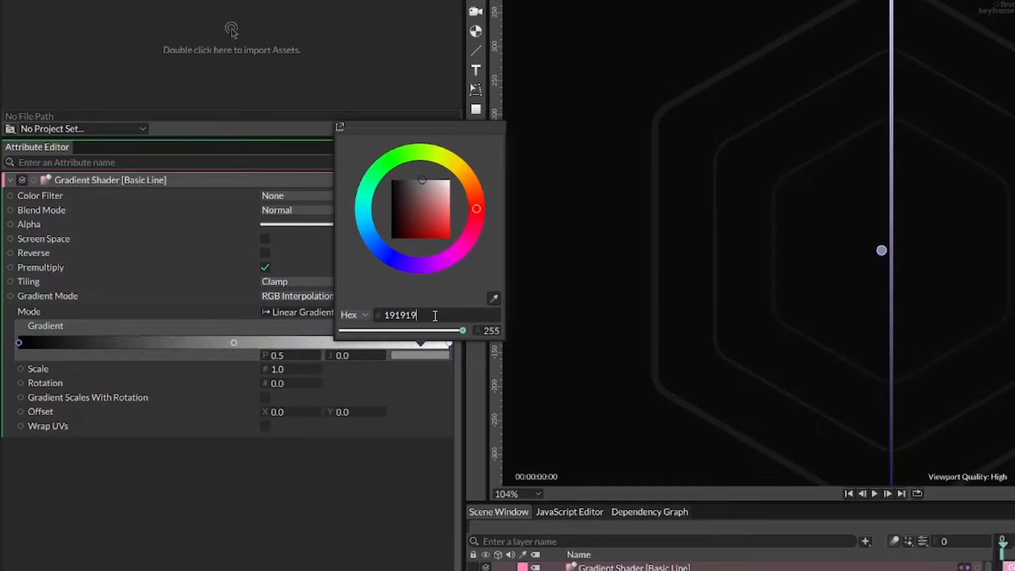
key(Return)
click(362, 543)
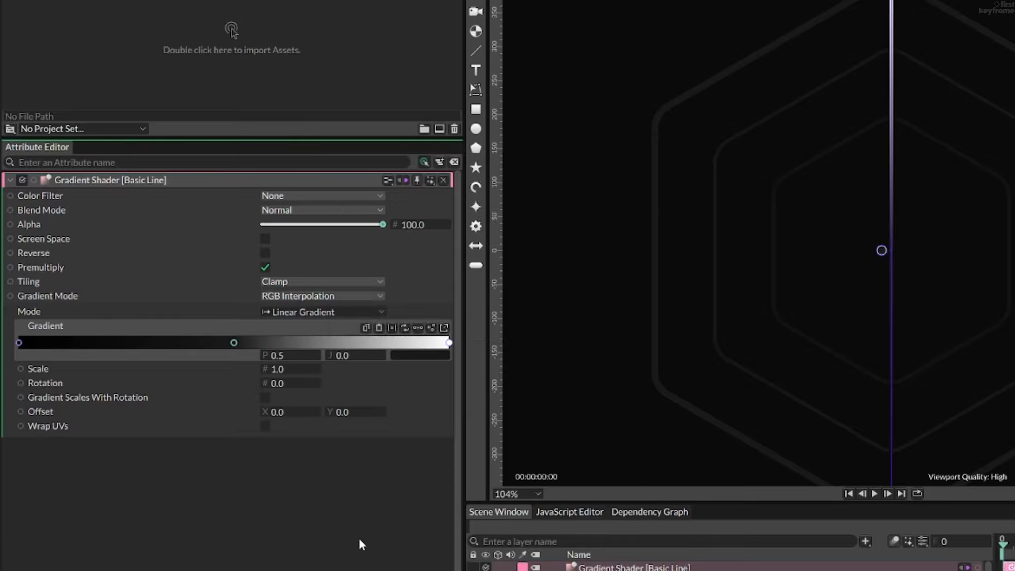
click(448, 343)
click(423, 356)
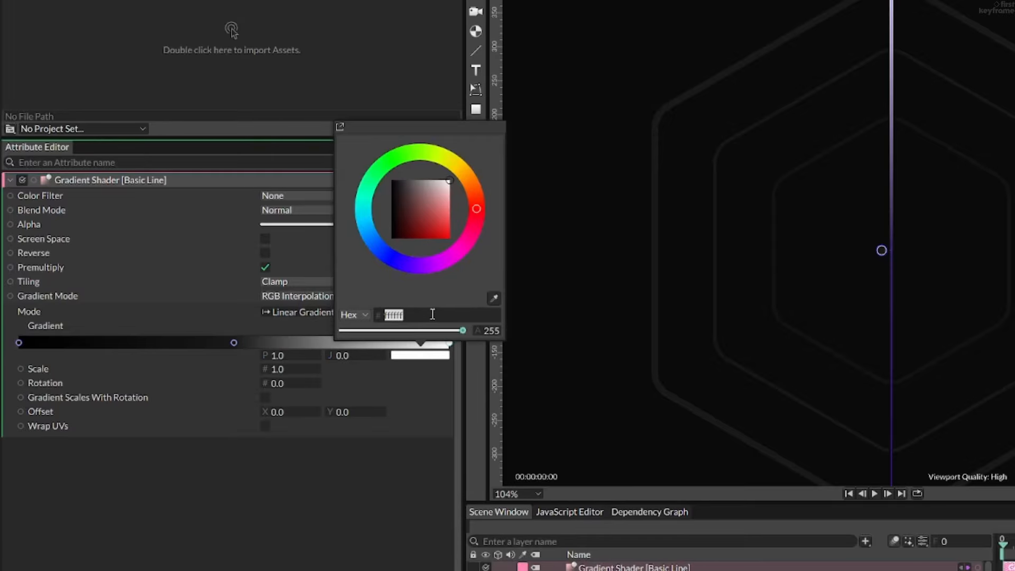
text(191919)
key(Return)
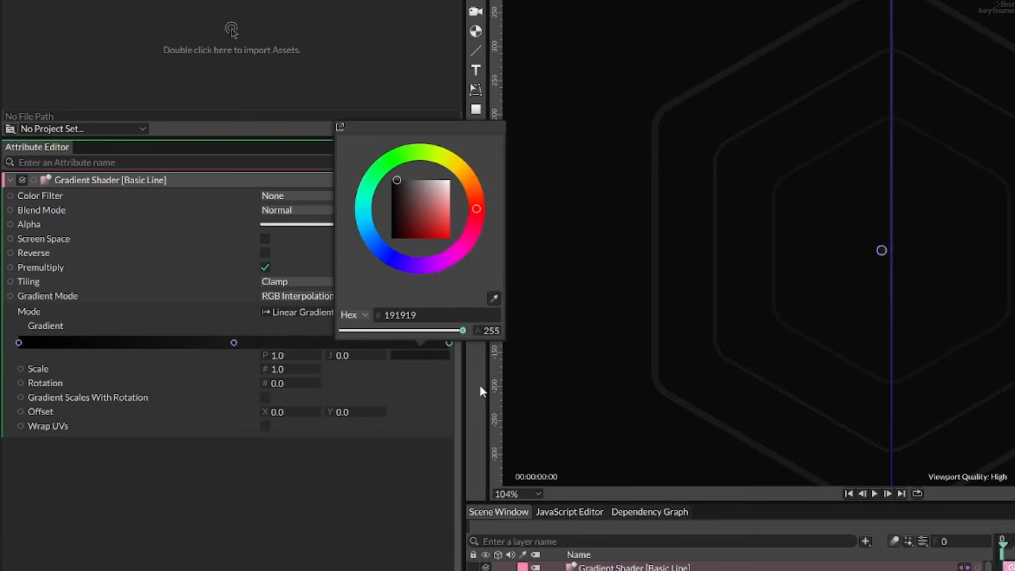
click(19, 342)
click(423, 355)
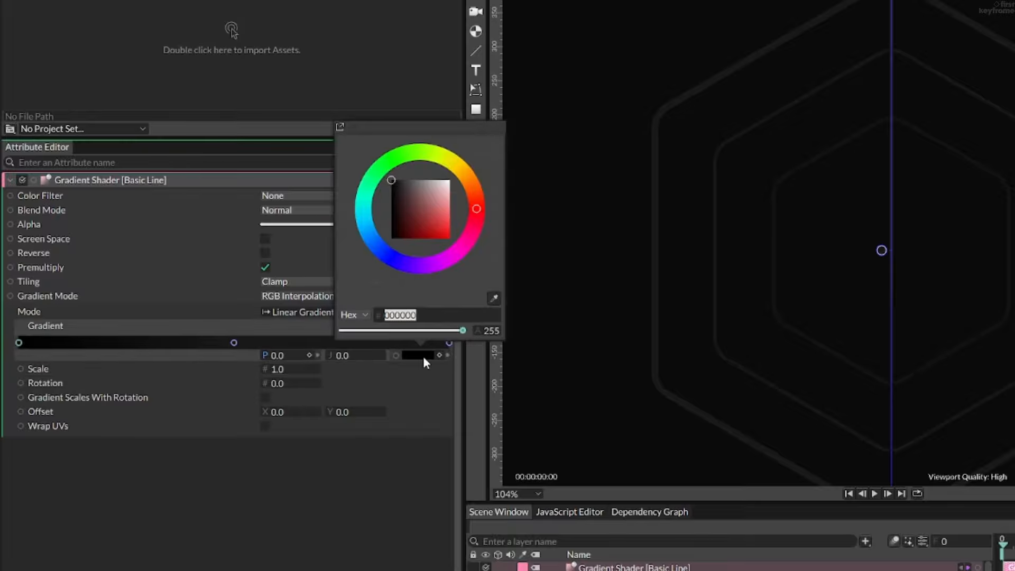
text(191919)
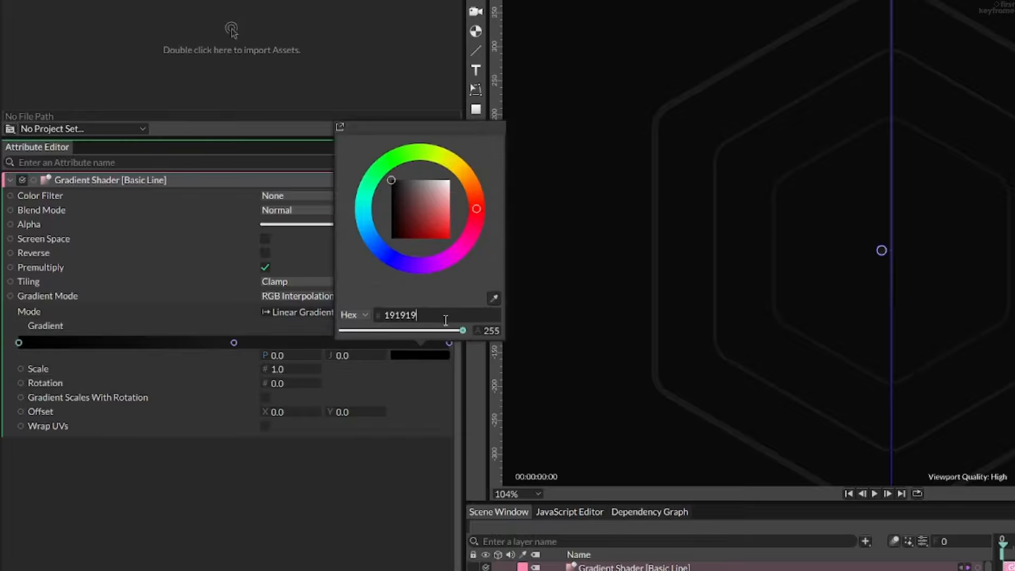
key(Return)
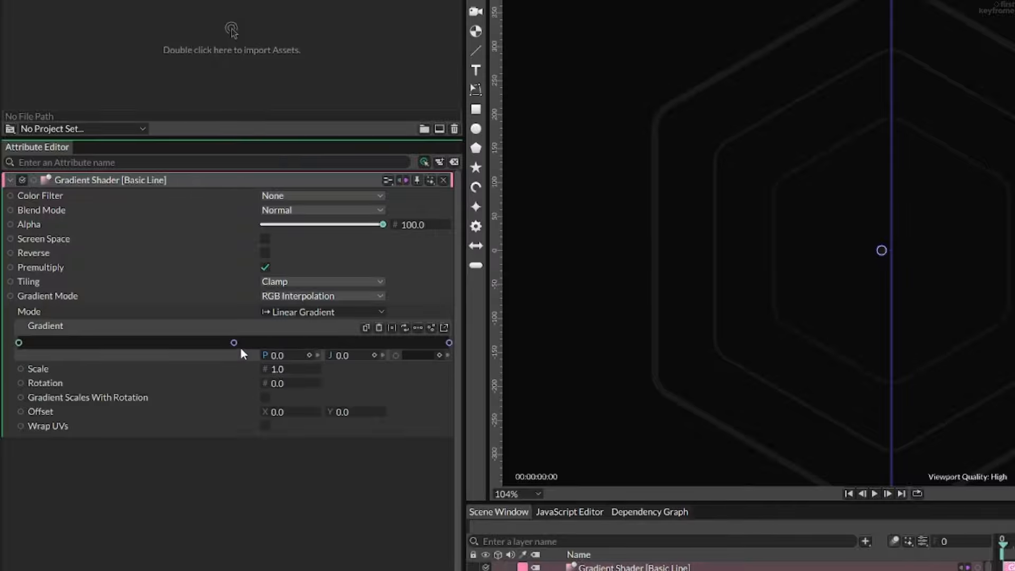
- Make the gradient's middle stop fully transparent
click(425, 353)
drag(466, 328, 408, 332)
click(343, 477)
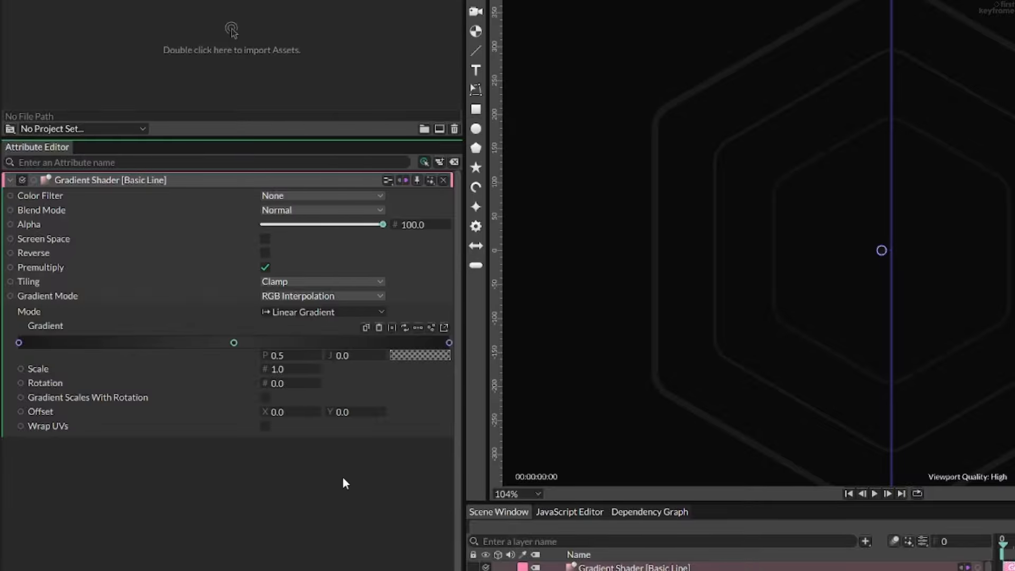
click(755, 267)
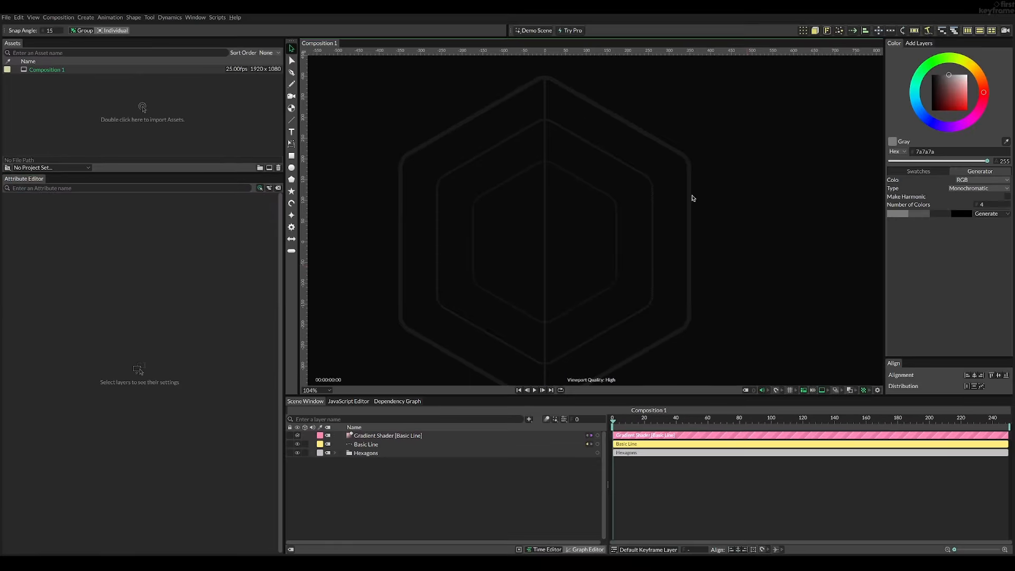
- Lower the alpha of the line's base stroke colour so that the gradient's transparency takes effect
scroll(559, 84, up, 6)
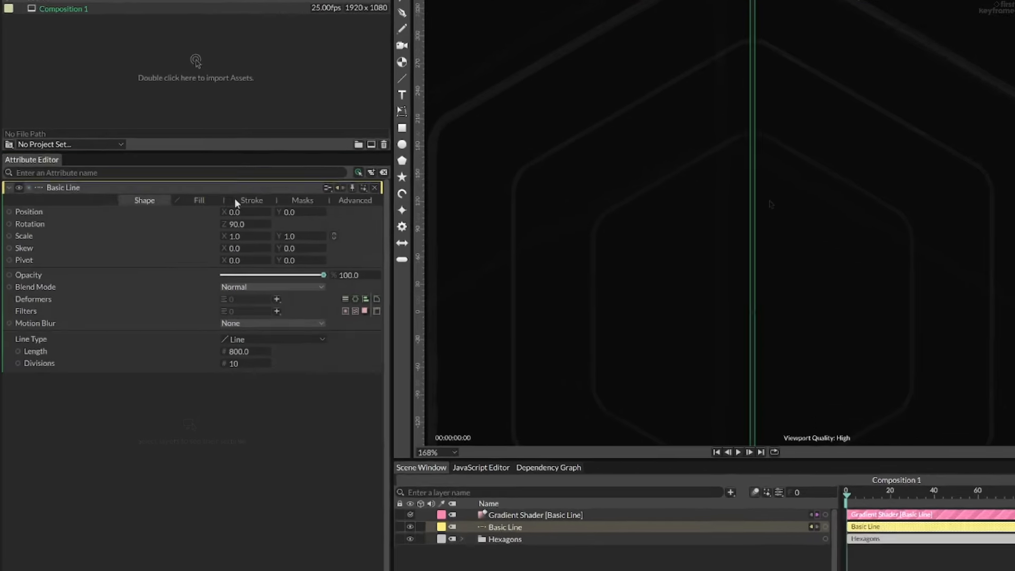
click(249, 199)
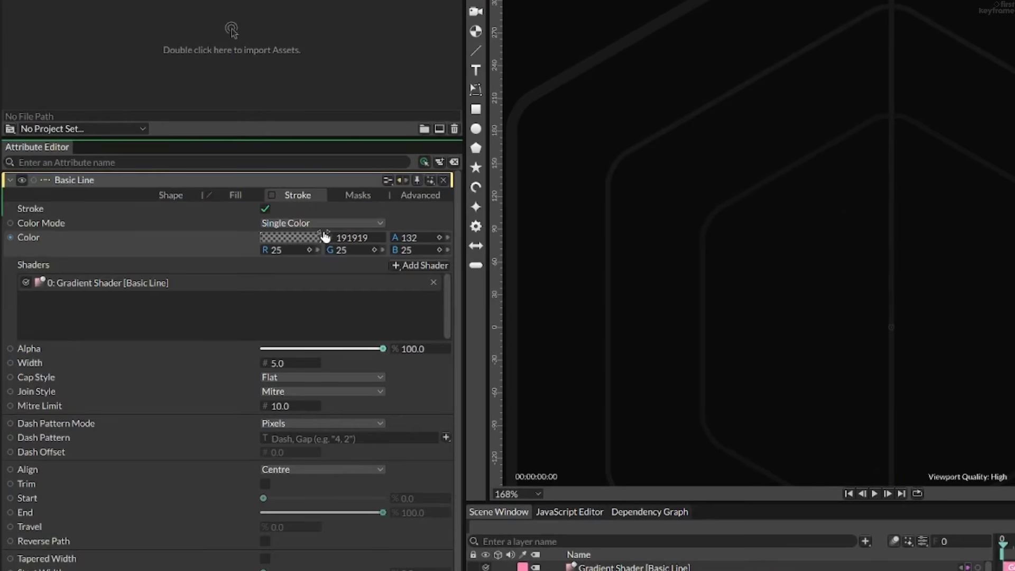
drag(325, 236, 91, 228)
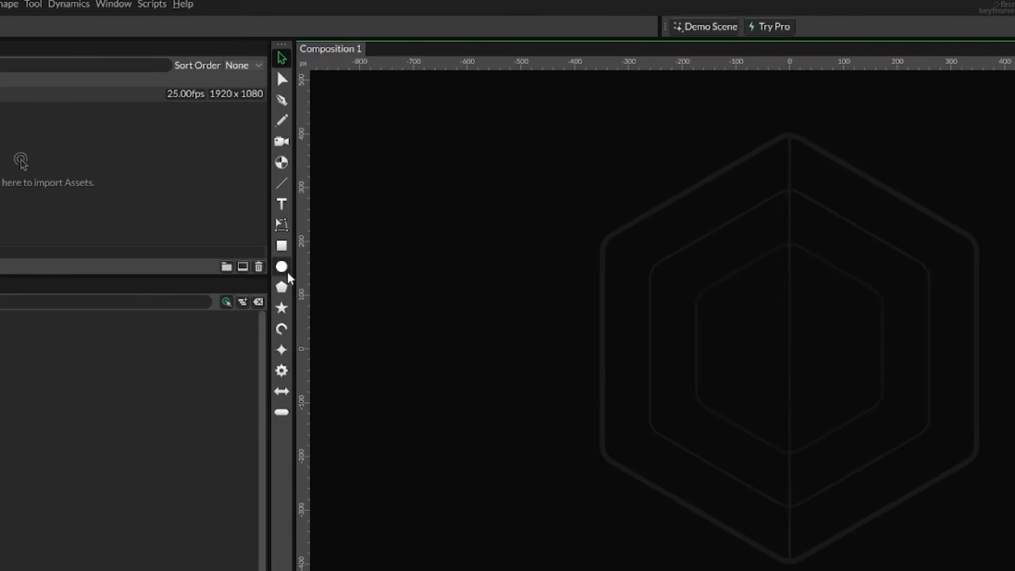
- Add a circle with a radius of 15 at the centre and try moving it up and down along the vertical line
click(291, 168)
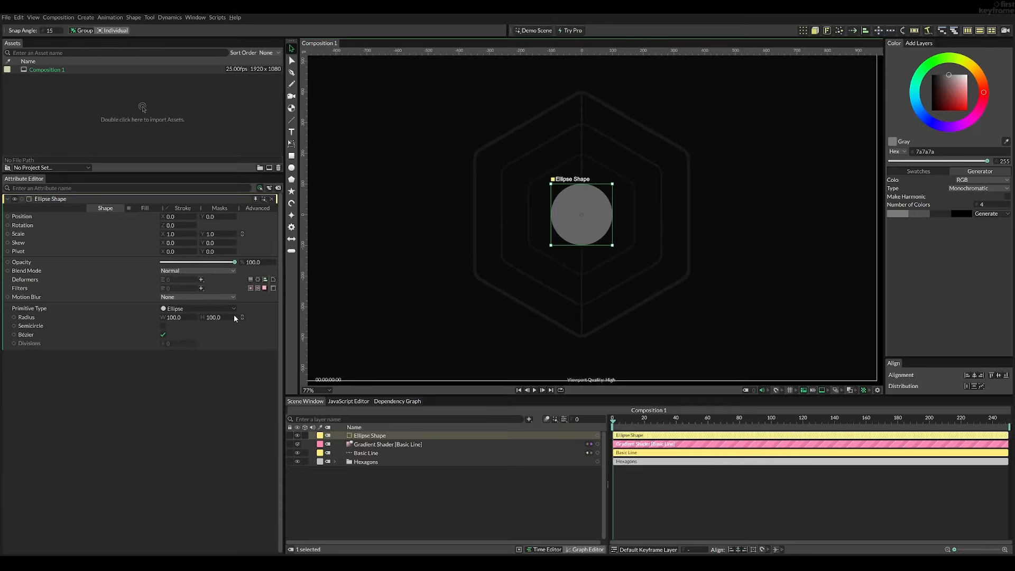
click(170, 466)
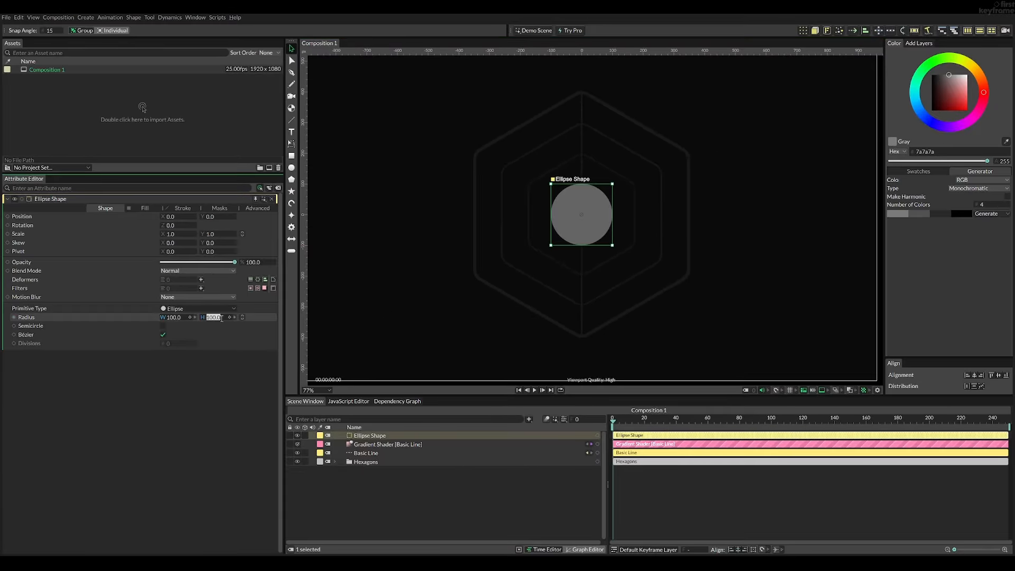
text(15)
key(Return)
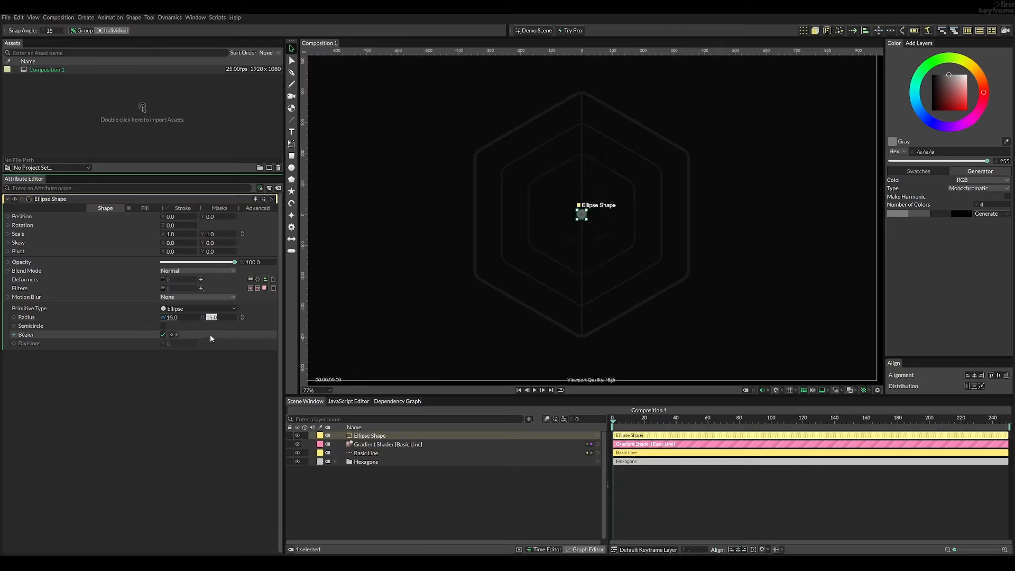
drag(212, 217, 119, 234)
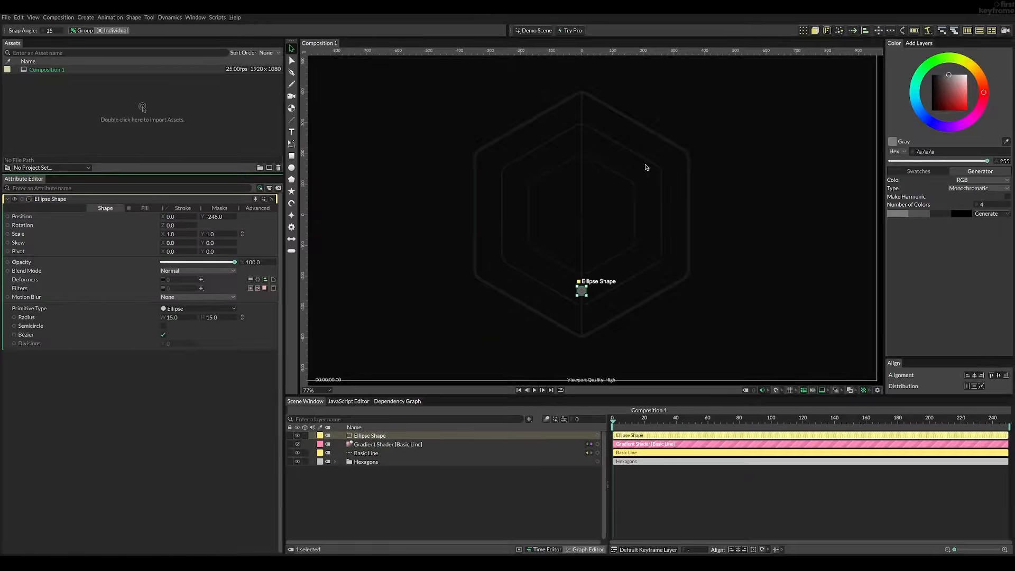
drag(206, 220, 261, 234)
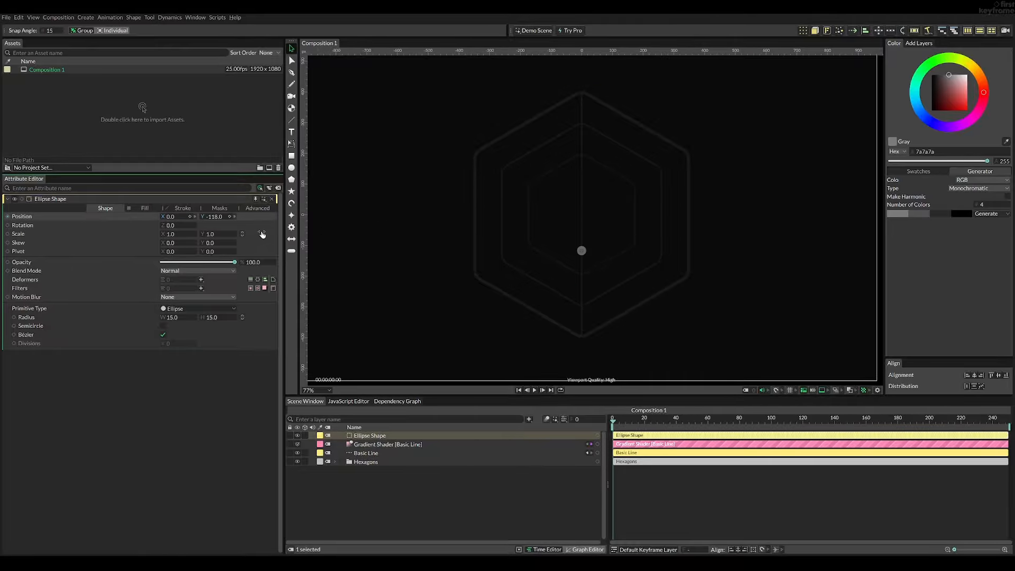
- Try a duplicate of the line rotated to 30 degrees and move the circle to X 60, Y 34
click(582, 255)
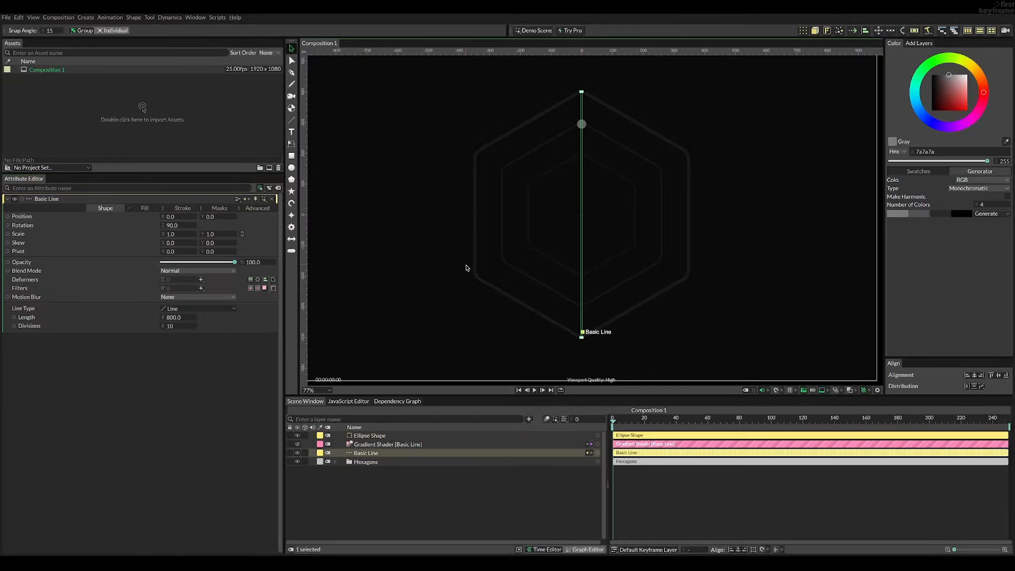
key(ctrl+d)
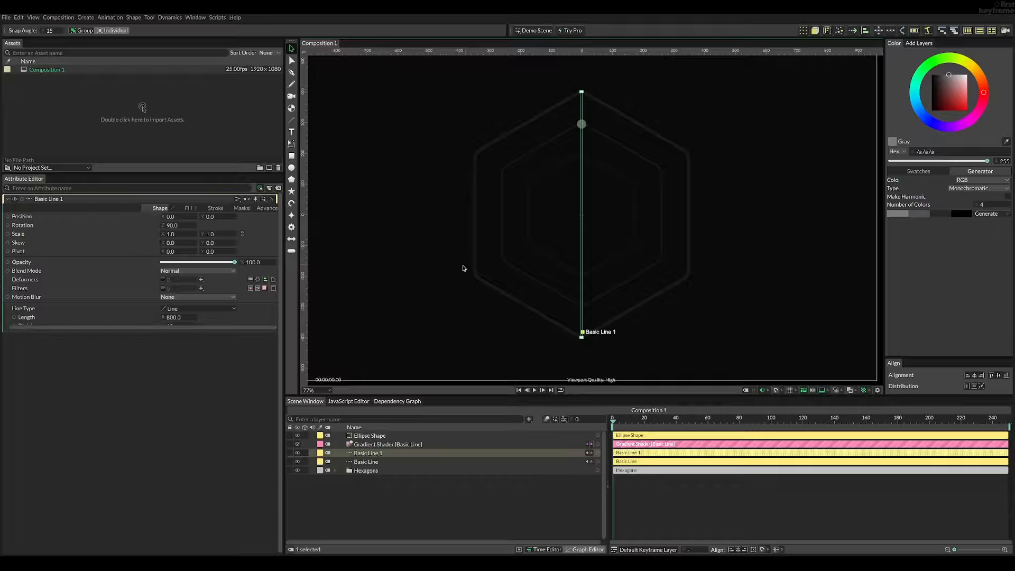
drag(168, 226, 149, 226)
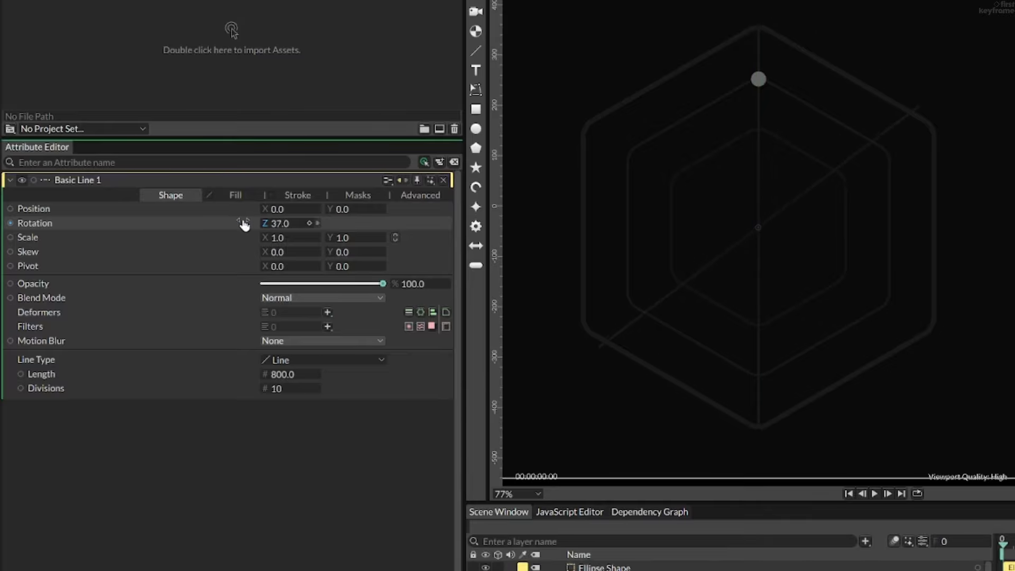
drag(244, 225, 238, 220)
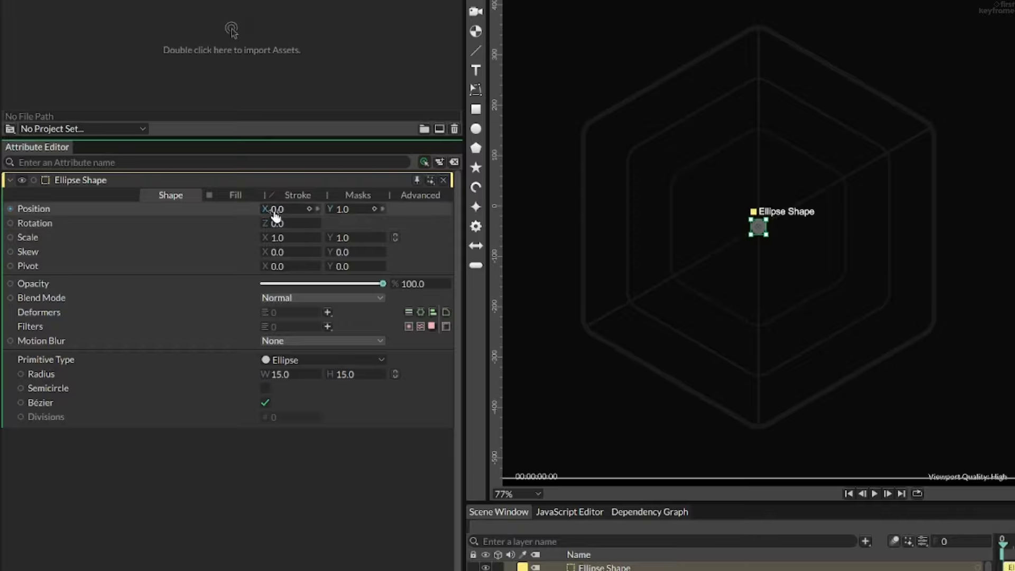
drag(274, 213, 369, 212)
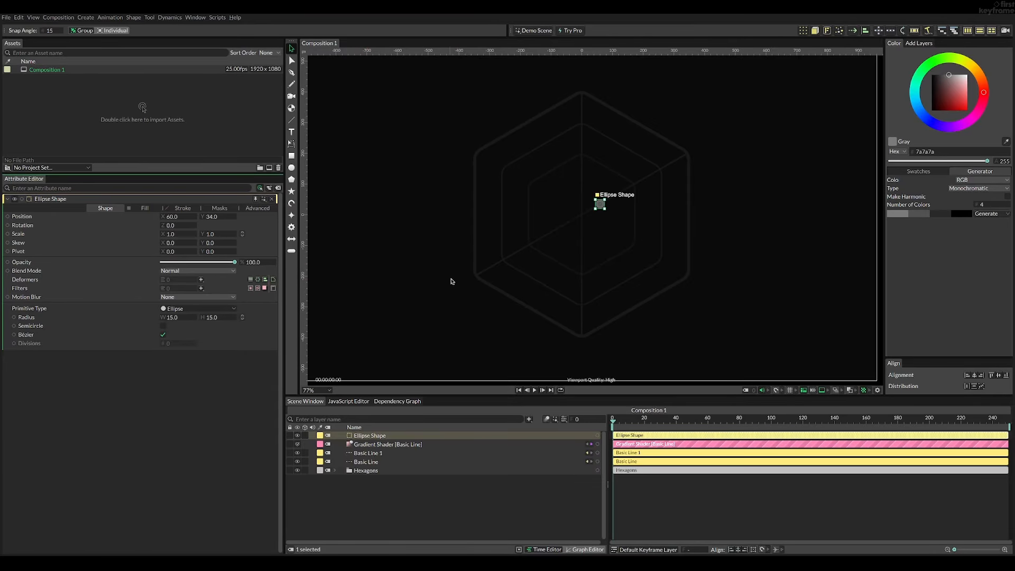
- Delete the duplicated diagonal line and the test circle
click(485, 271)
key(Delete)
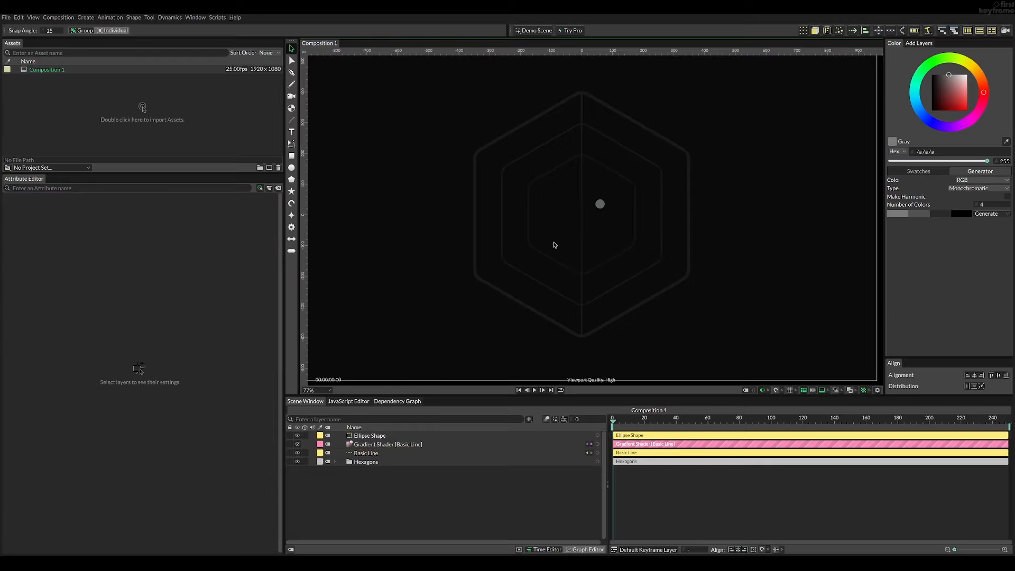
click(599, 204)
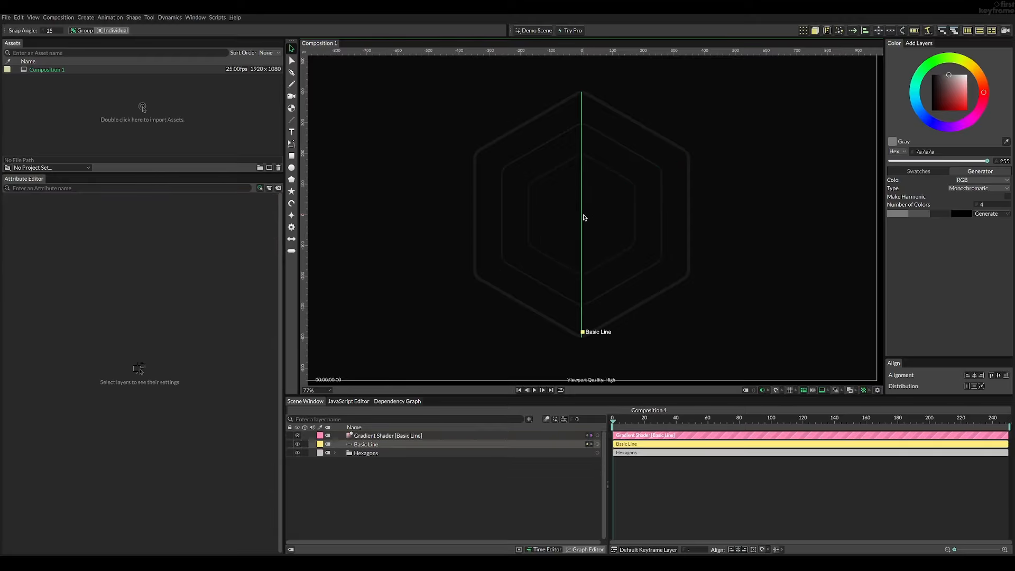
- Group the Basic Line and name the group Line Vertical
click(583, 216)
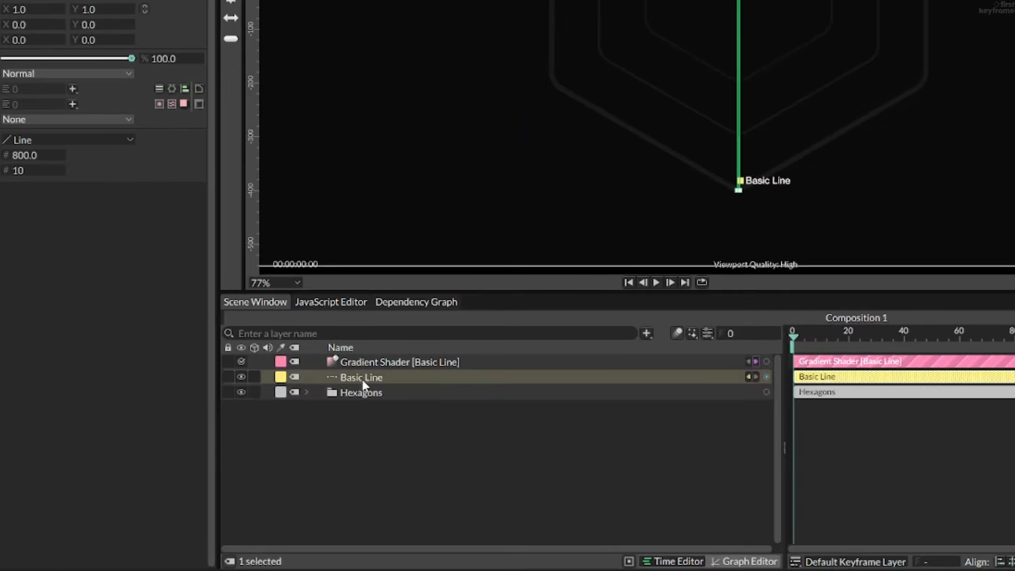
key(ctrl+g)
double_click(364, 377)
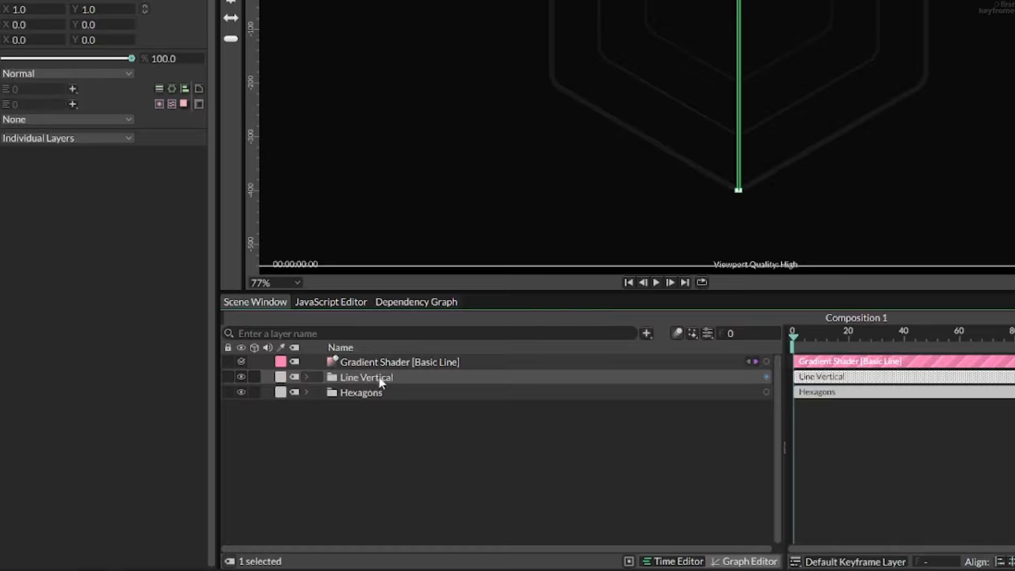
- Duplicate the Line Vertical group, name the copy Line Top Right --> Bottom Left, and rotate it to -60 degrees
key(ctrl+d)
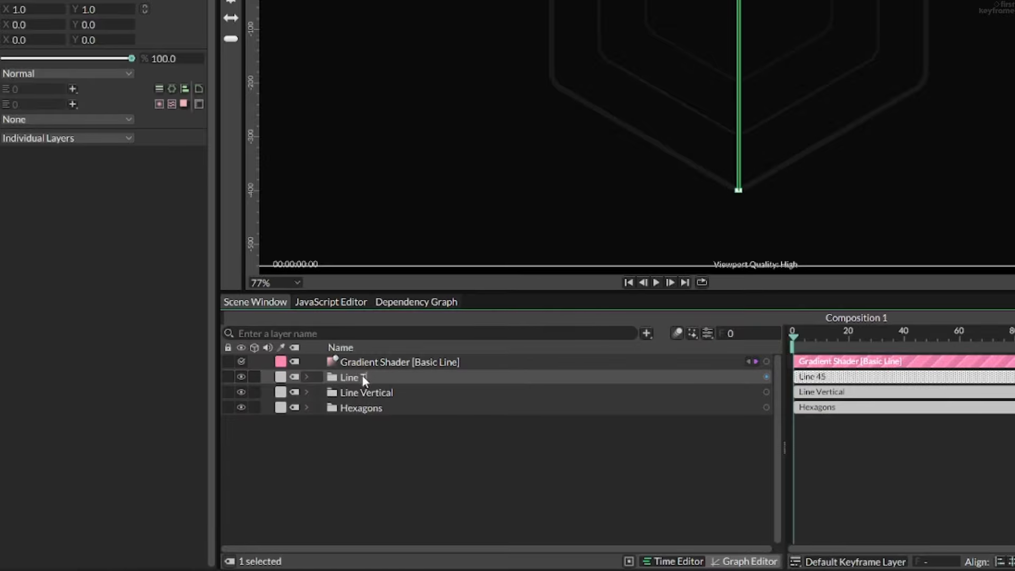
text(op Right --> Bottom Left)
key(Return)
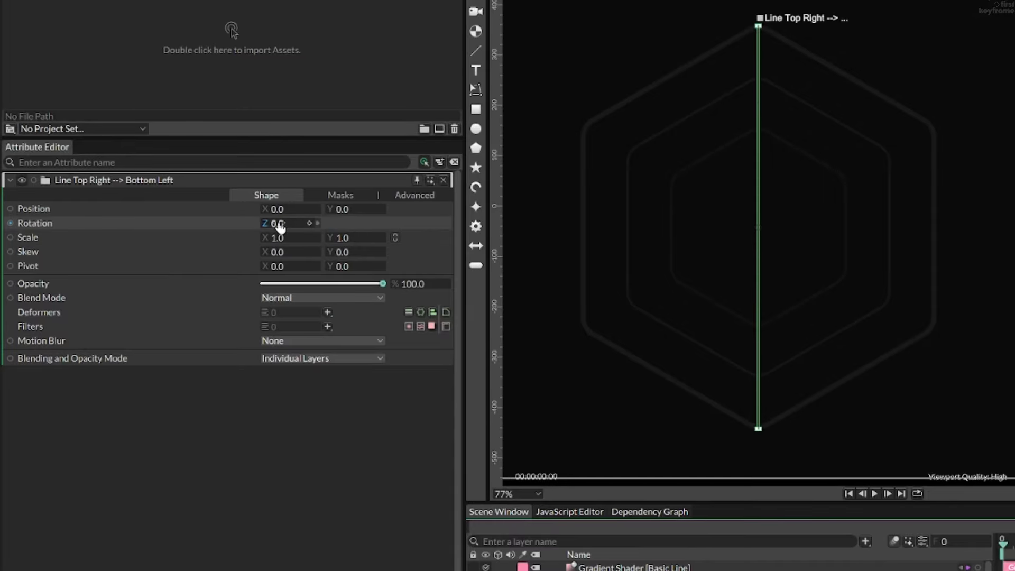
drag(284, 228, 246, 217)
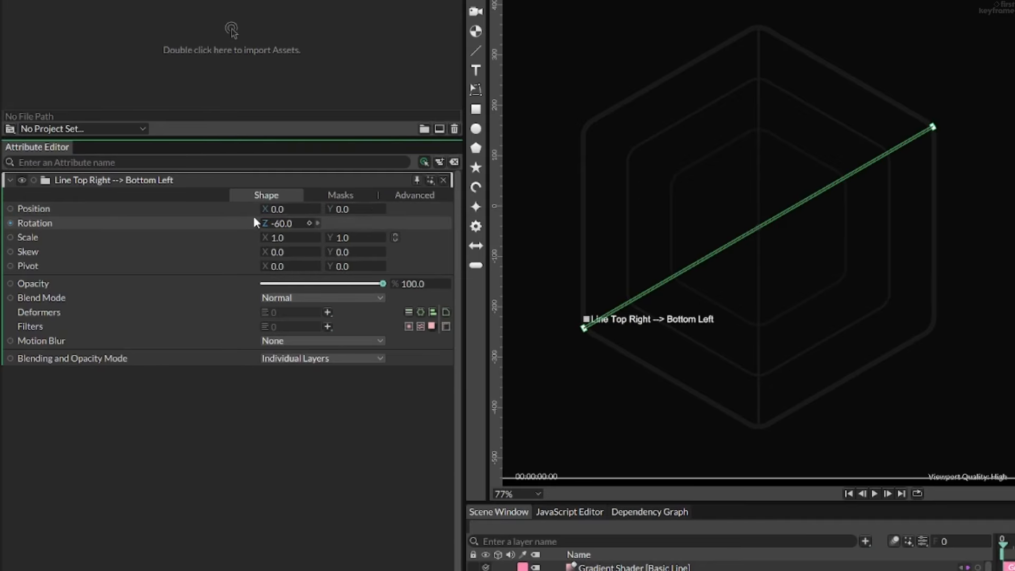
- Add an ellipse with a radius of 15 by 15 inside the Line Top Right --> Bottom Left group
click(307, 376)
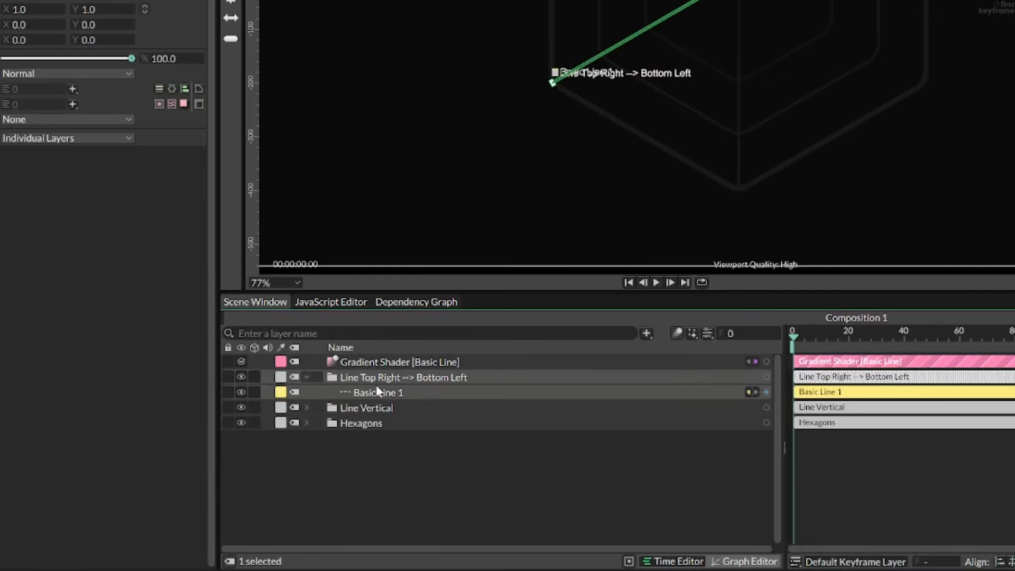
click(383, 378)
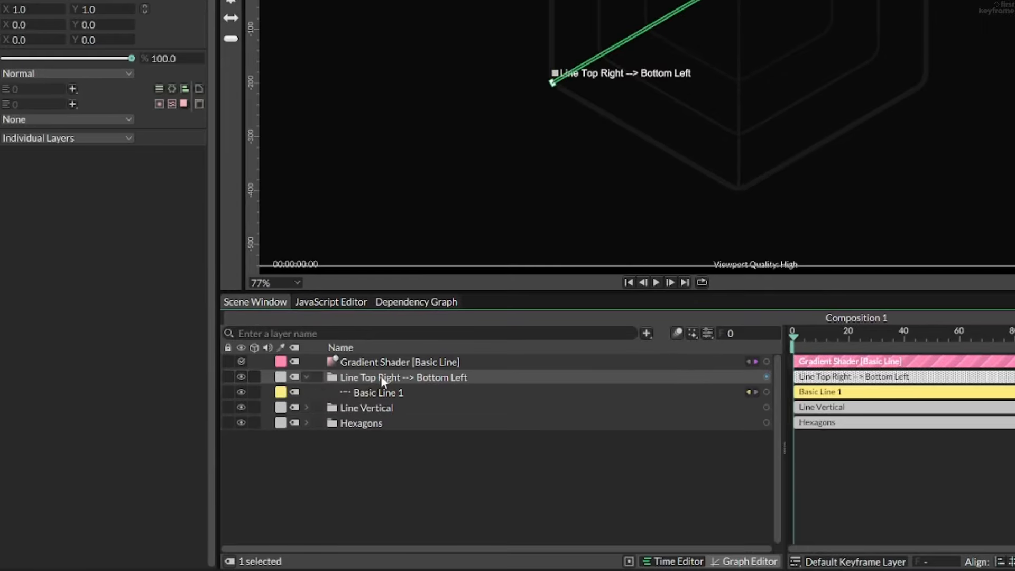
click(378, 391)
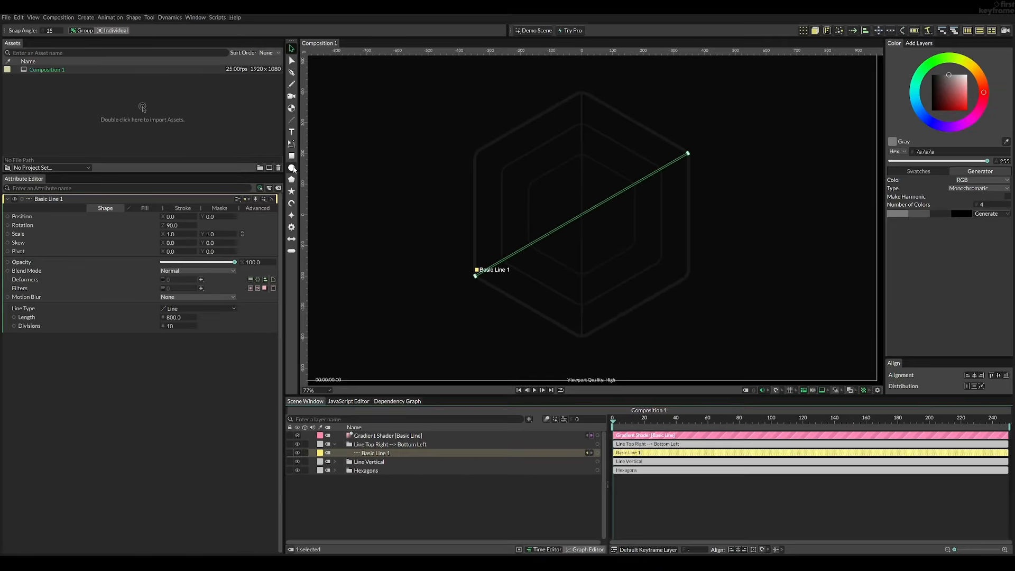
double_click(292, 168)
click(176, 317)
text(15)
key(Tab)
text(15)
key(Return)
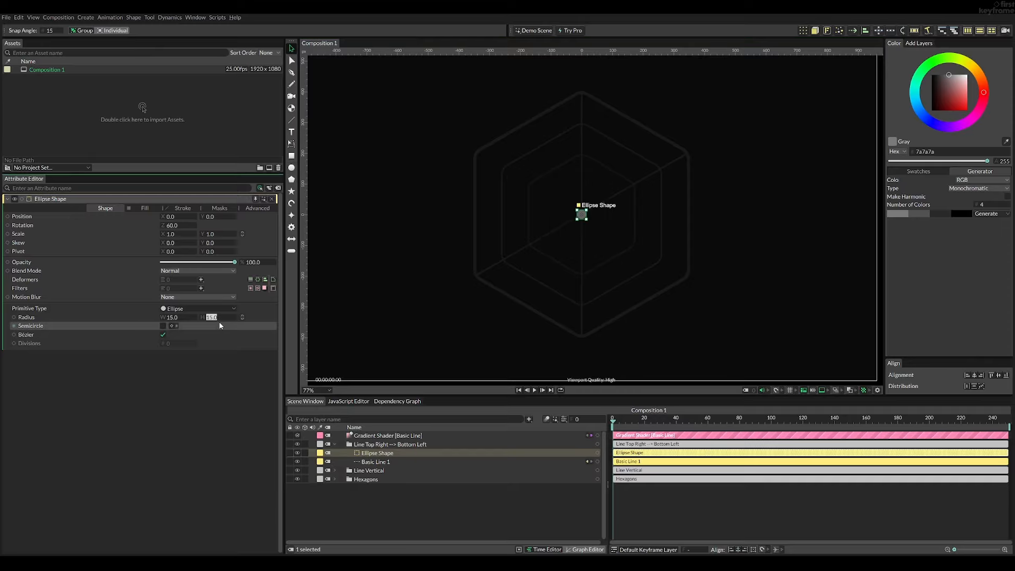
- Slide the ellipse along the diagonal line to Position Y 255, and delete the ellipse
click(419, 292)
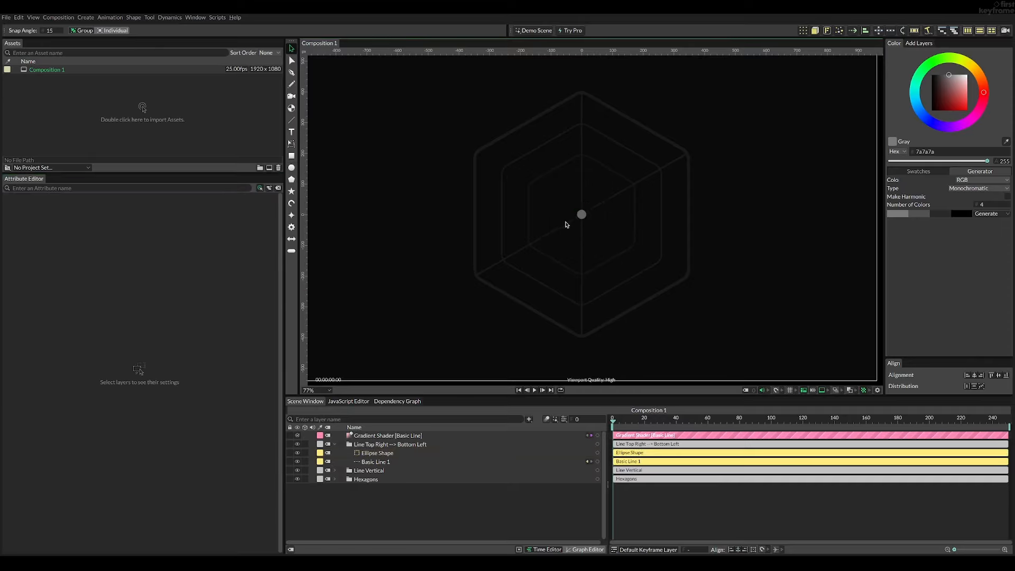
click(394, 452)
drag(212, 217, 364, 197)
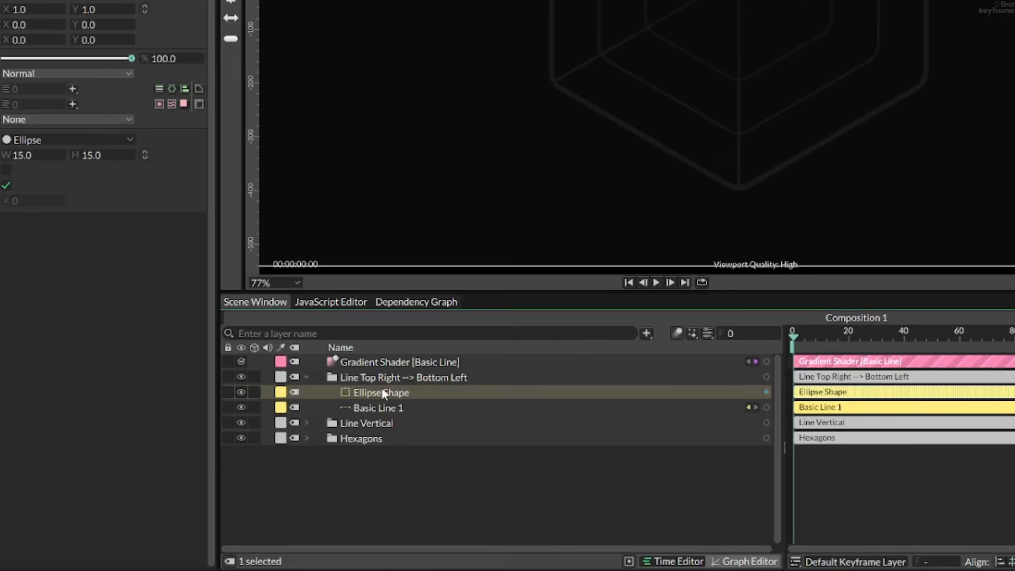
key(Delete)
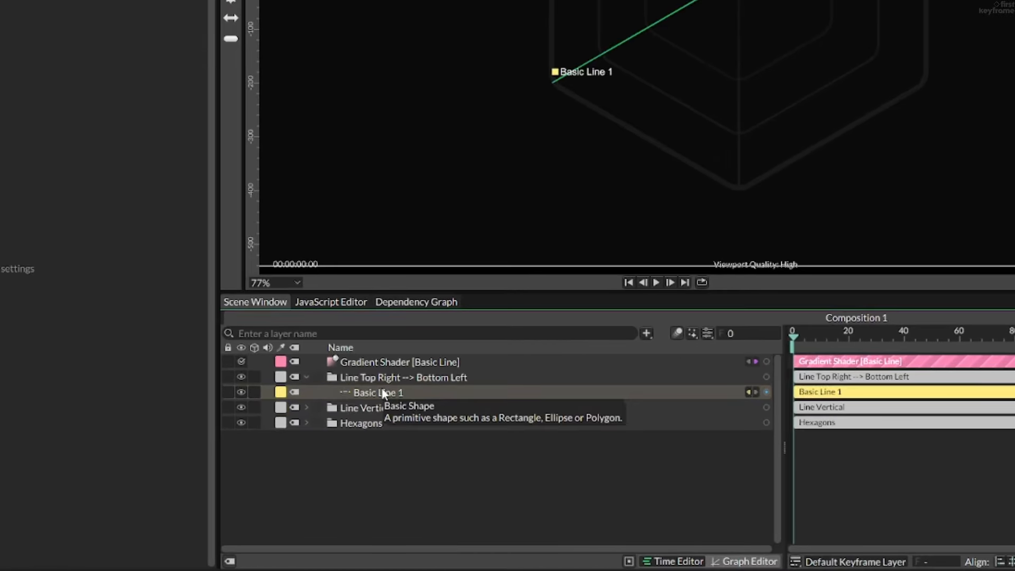
- Duplicate the Line Top Right --> Bottom Left group, name the copy Line Bottom Right --> Top Left, and rotate it to -120 degrees
click(311, 375)
click(306, 376)
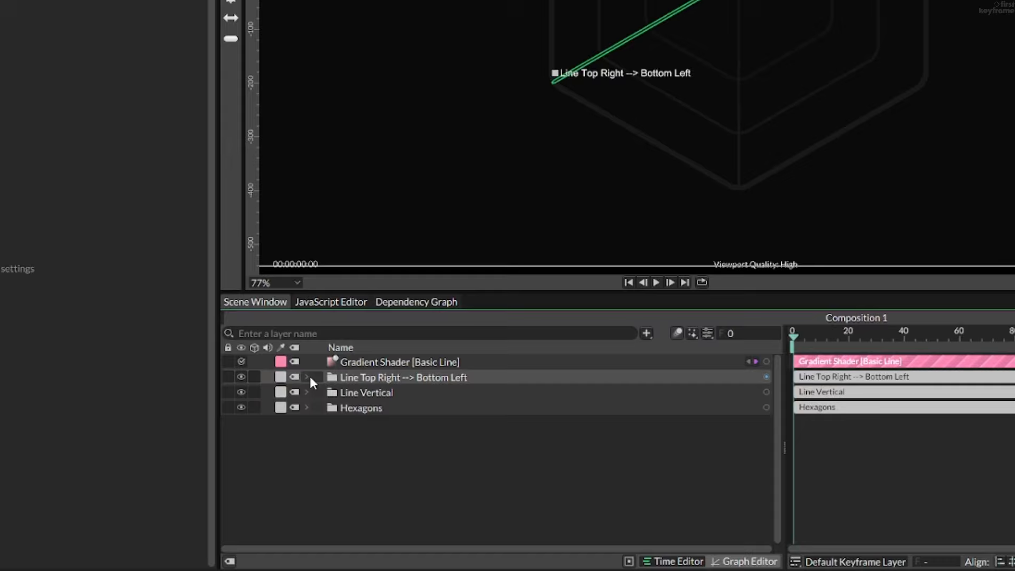
key(ctrl+d)
double_click(398, 375)
text(Line Bott)
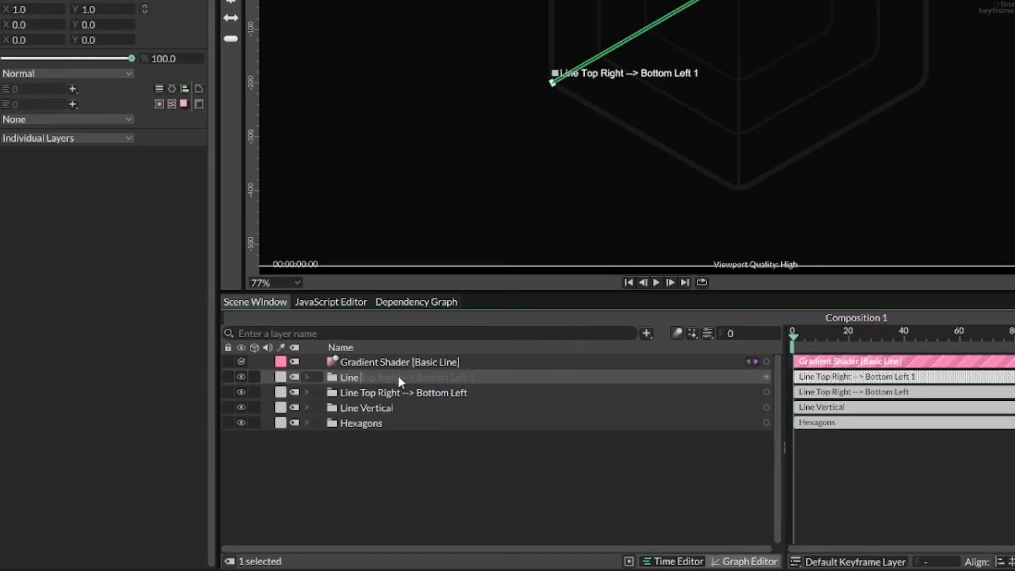
text(om Right --> Top Left)
key(Return)
drag(177, 226, 148, 225)
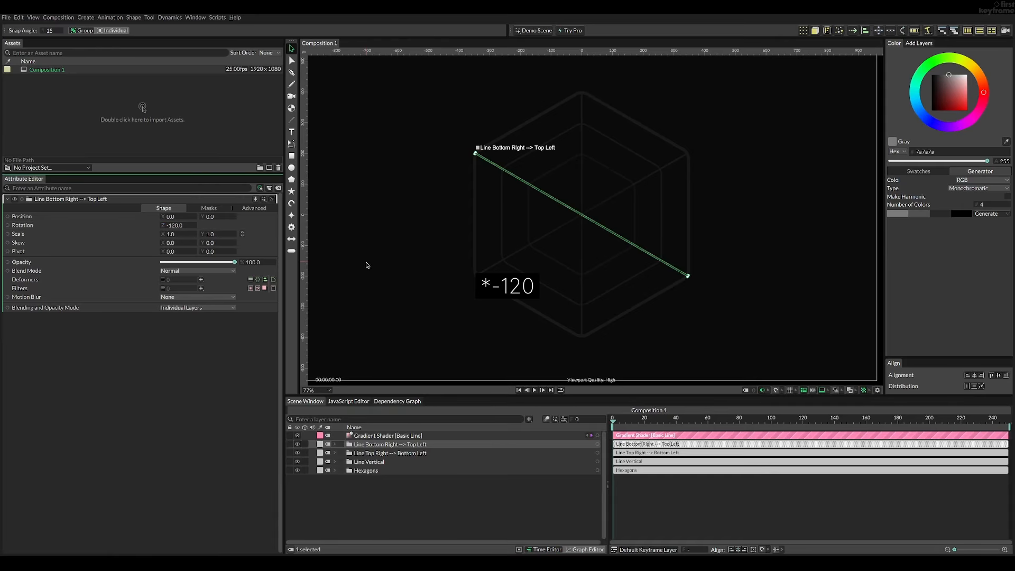
click(366, 272)
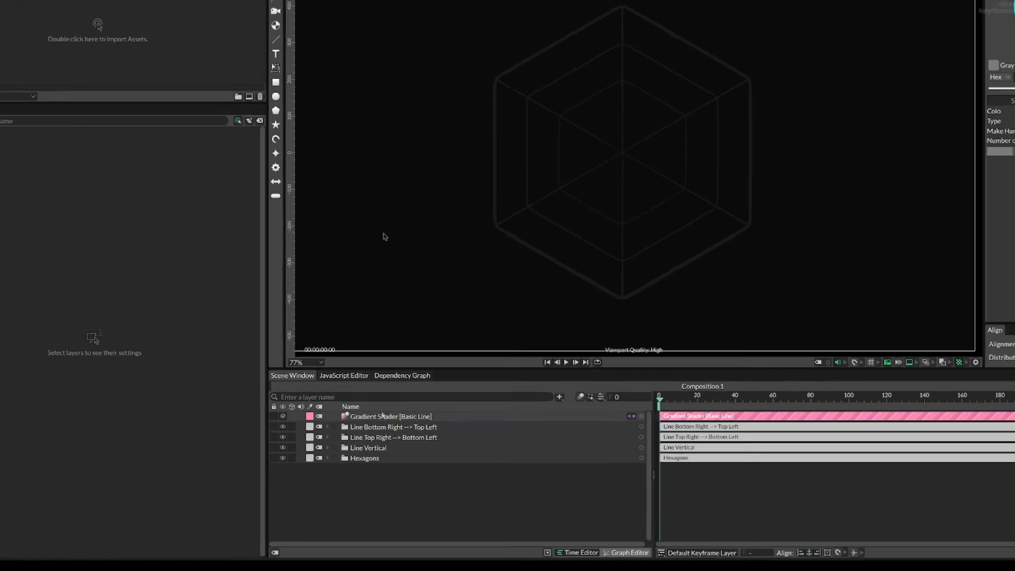
- Group the Gradient Shader together with the three line groups and name the group Lines
click(369, 435)
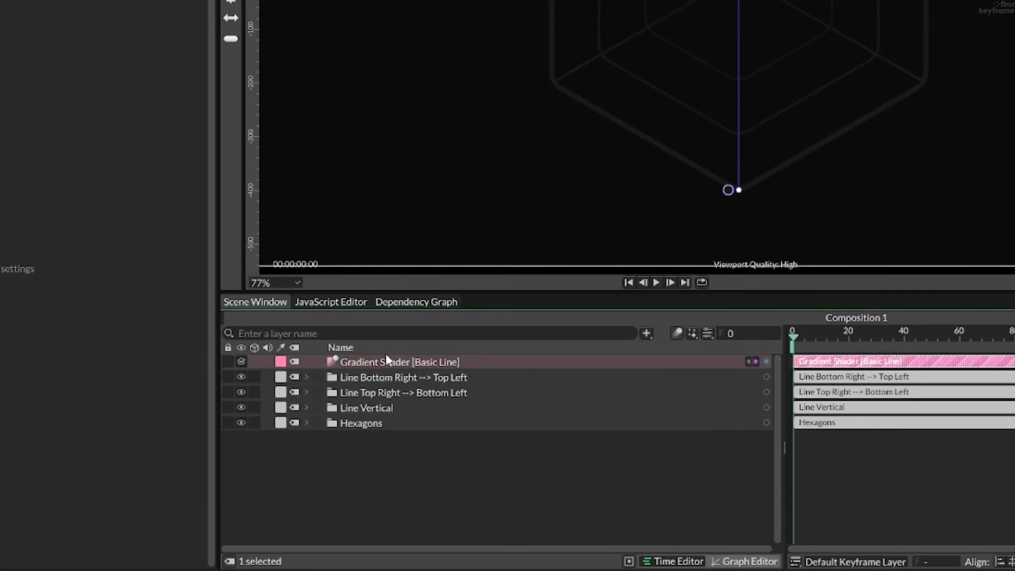
shift+click(375, 410)
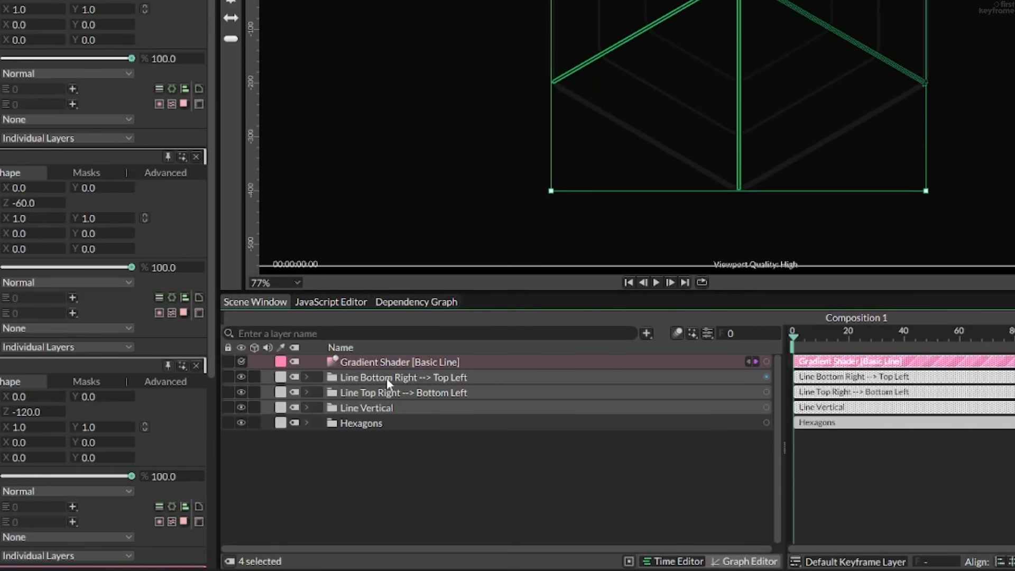
key(ctrl+g)
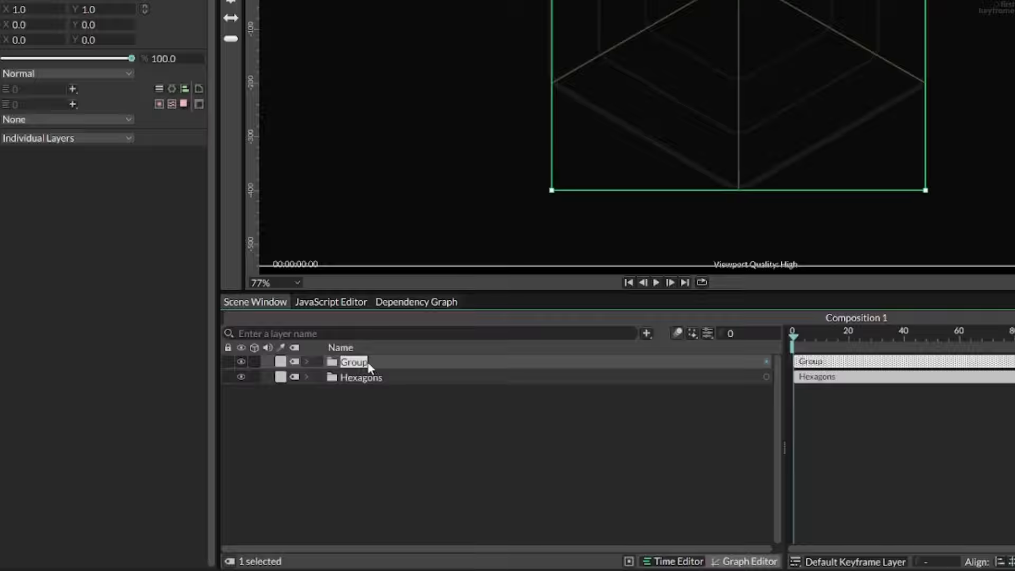
text(Lines)
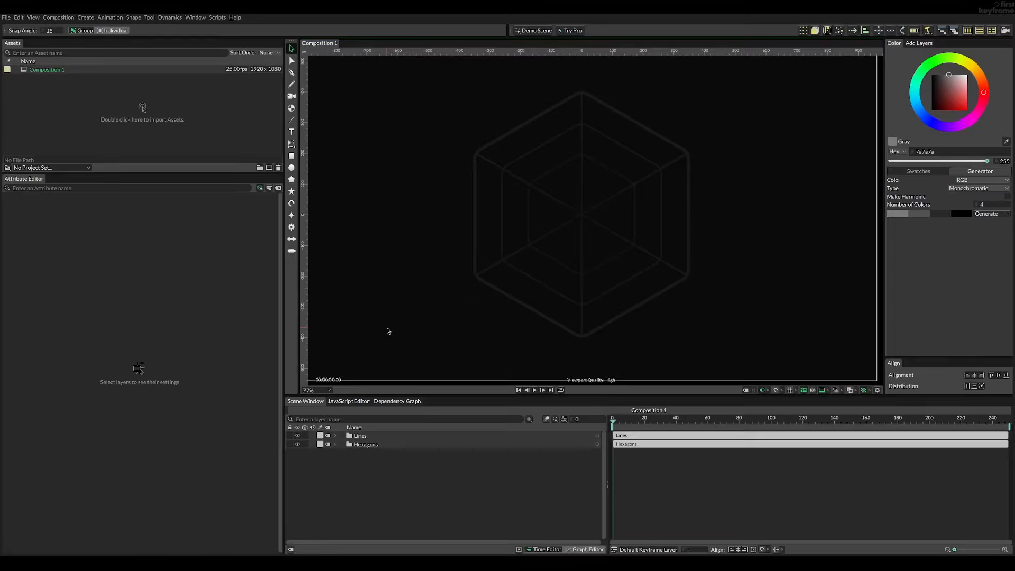
- Add an ellipse with a radius of 15 by 15 inside the Line Vertical group
click(329, 436)
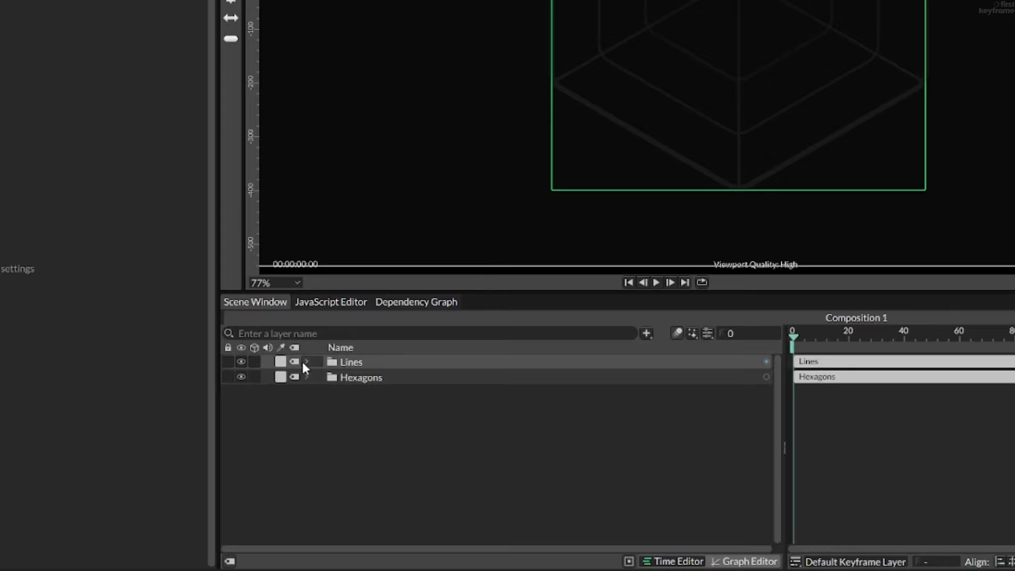
click(305, 362)
click(320, 423)
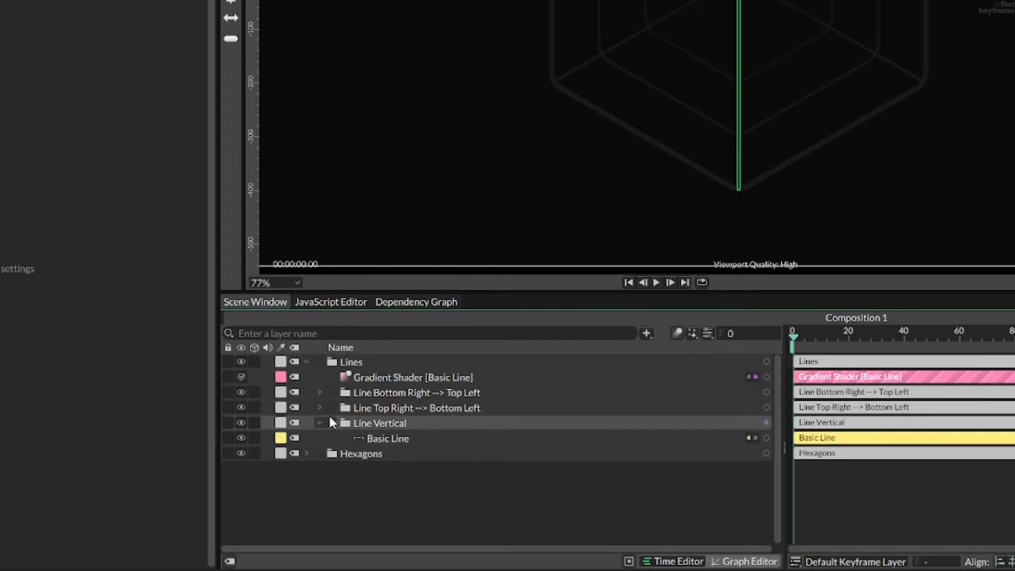
click(396, 439)
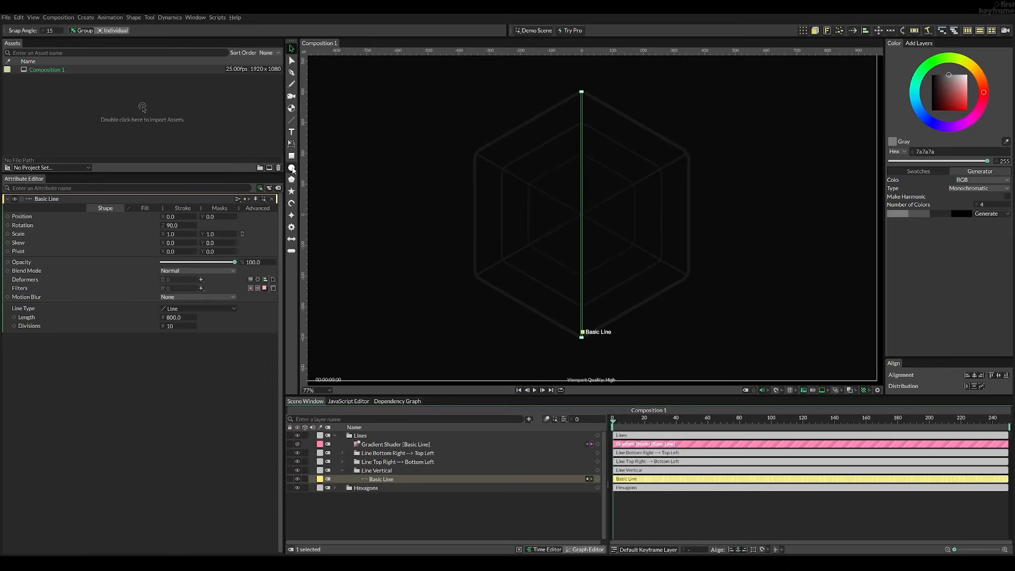
click(292, 168)
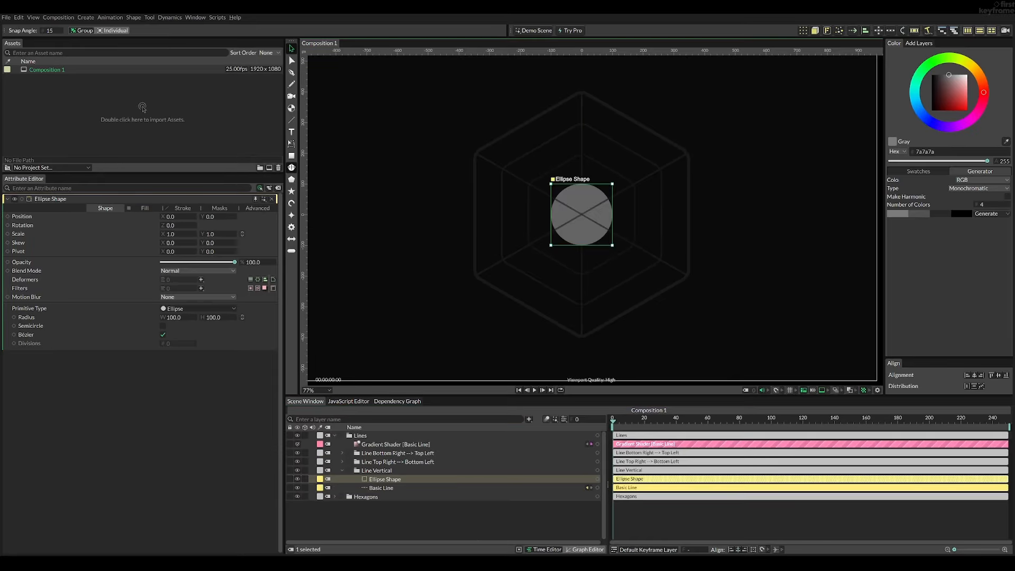
click(176, 317)
key(Return)
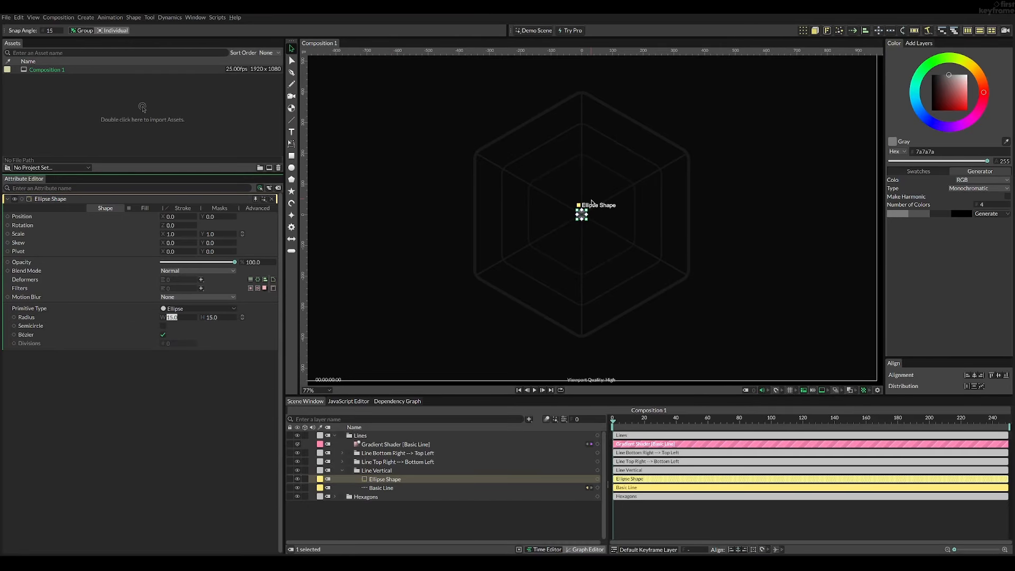
- Try sliding the ellipse along the vertical line with its Y position
scroll(582, 217, up, 5)
scroll(584, 222, up, 3)
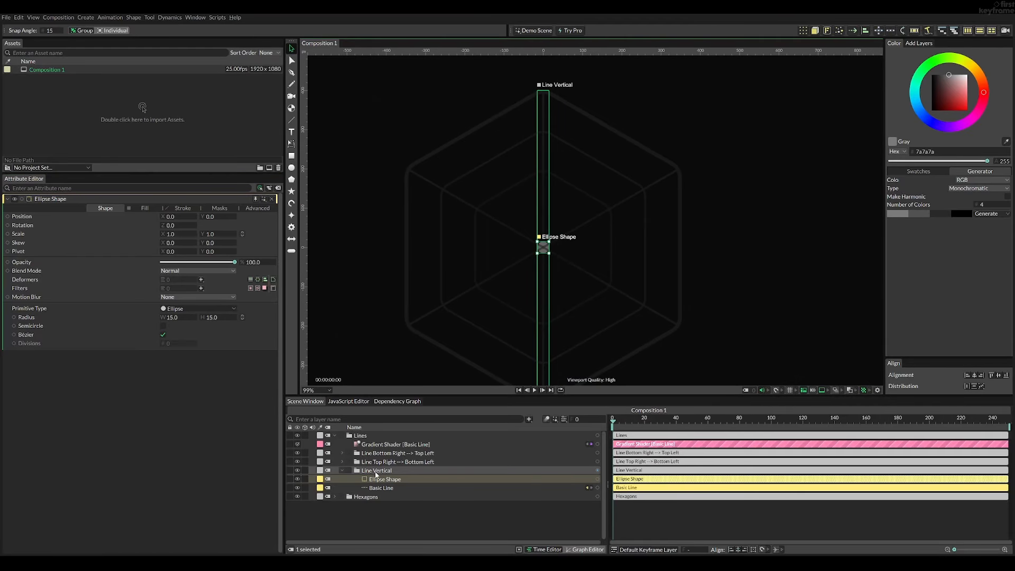
drag(218, 217, 161, 205)
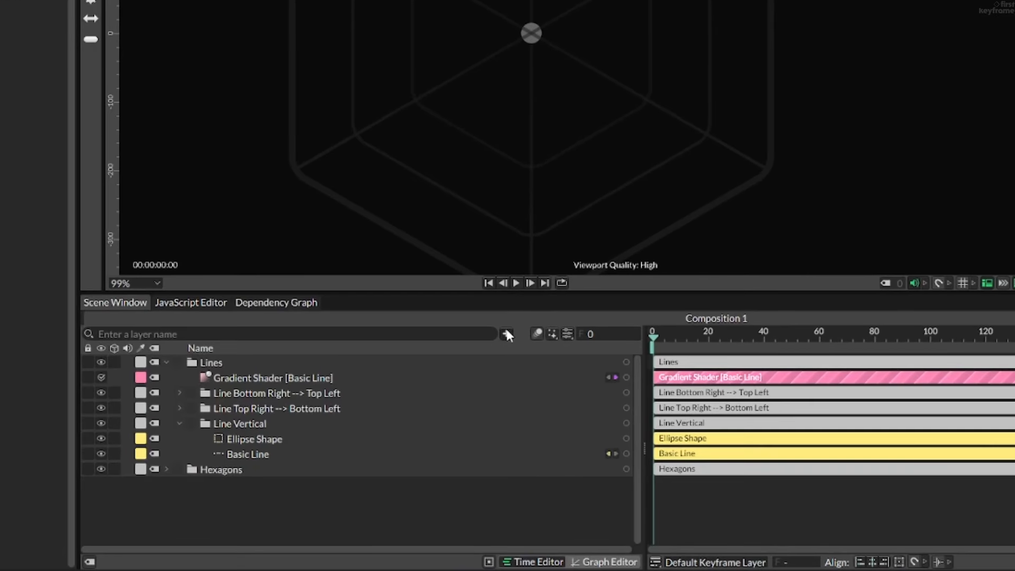
- Add a Value Array to the composition and extend it to six values
click(529, 419)
text(value arr)
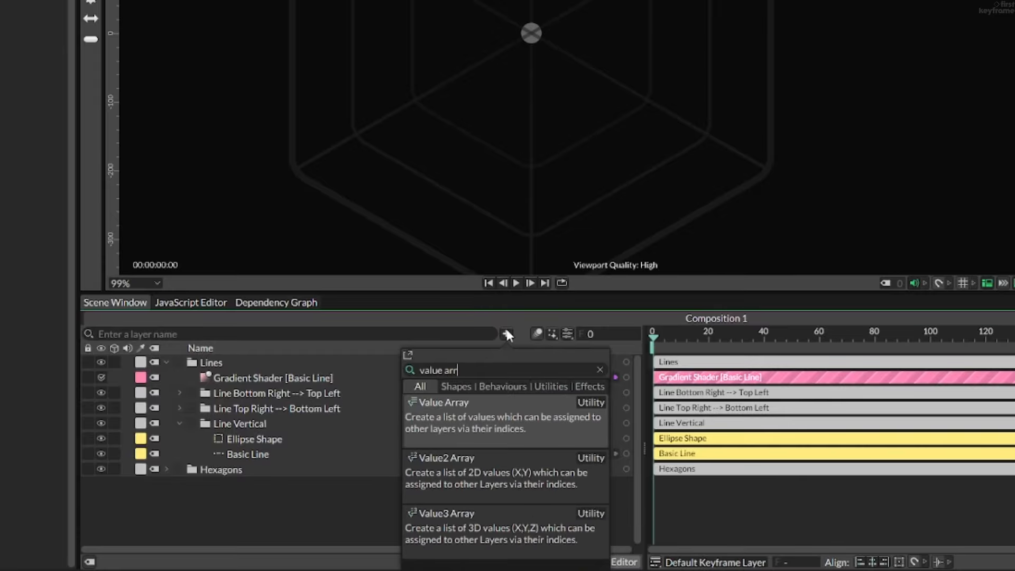
key(Return)
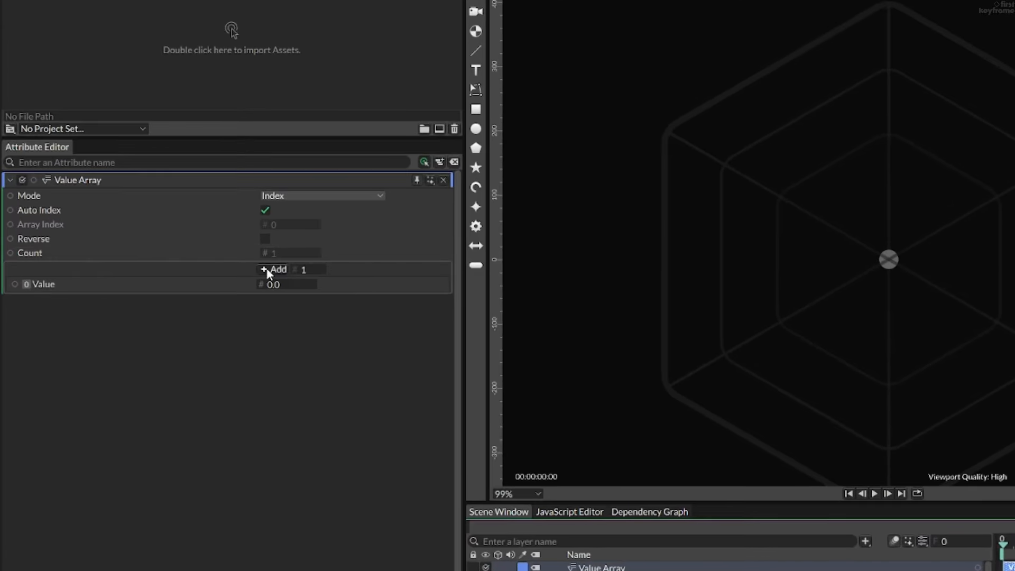
click(273, 270)
click(268, 270)
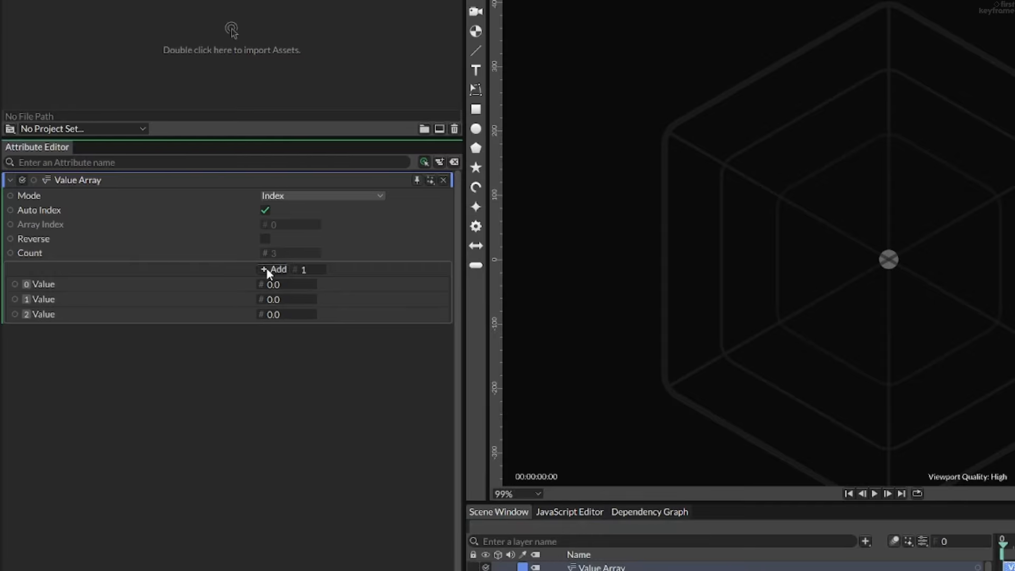
click(269, 270)
click(269, 271)
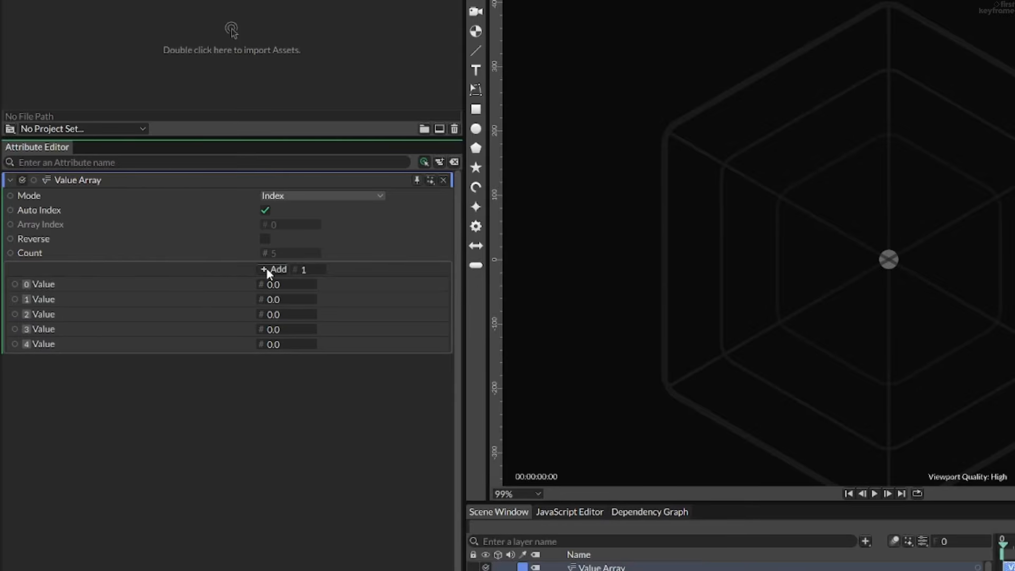
click(269, 271)
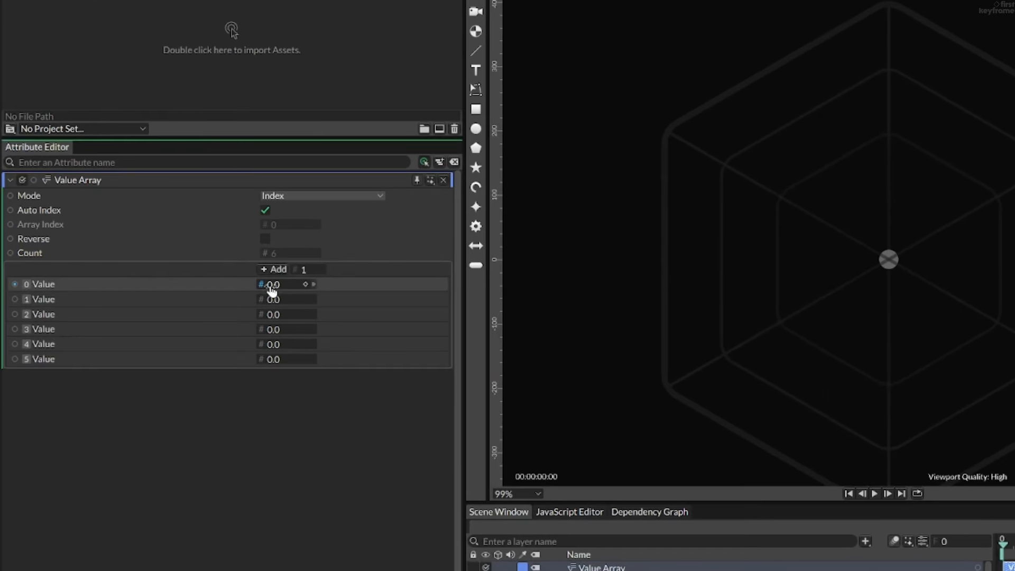
- Connect value 0 of the Value Array to the ellipse's Position Y and raise that value to 194
drag(261, 286, 620, 570)
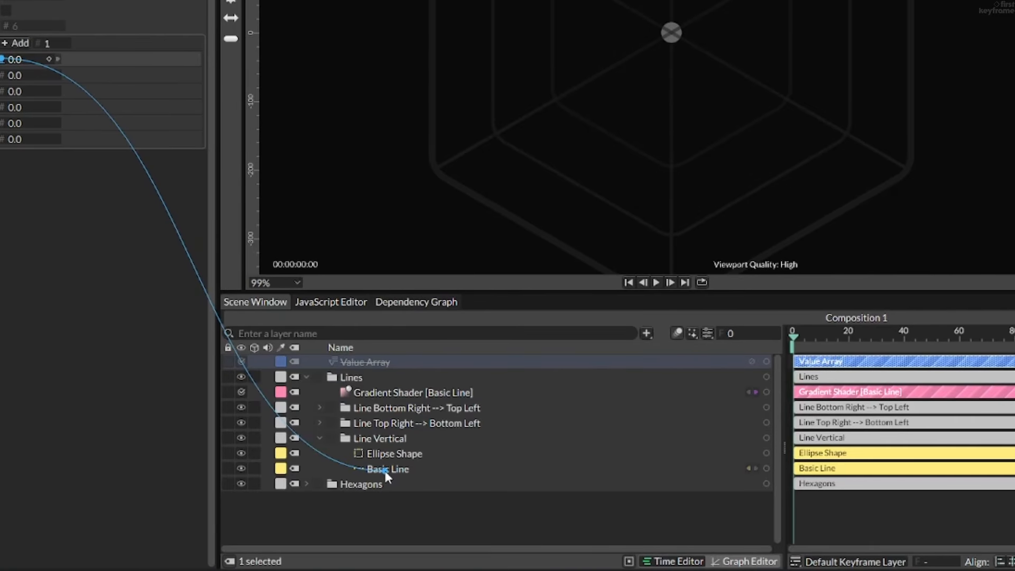
drag(384, 470, 397, 452)
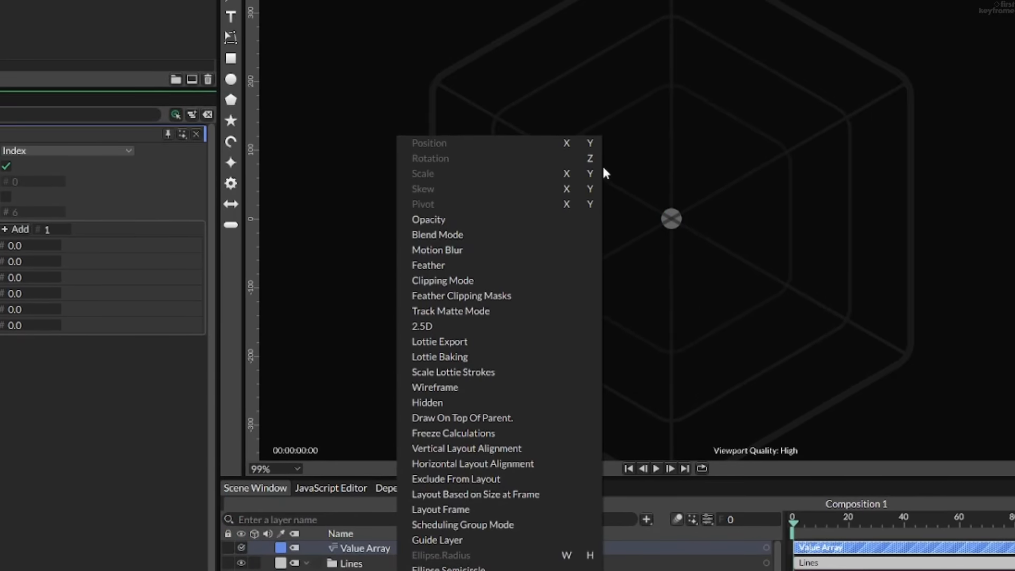
click(588, 142)
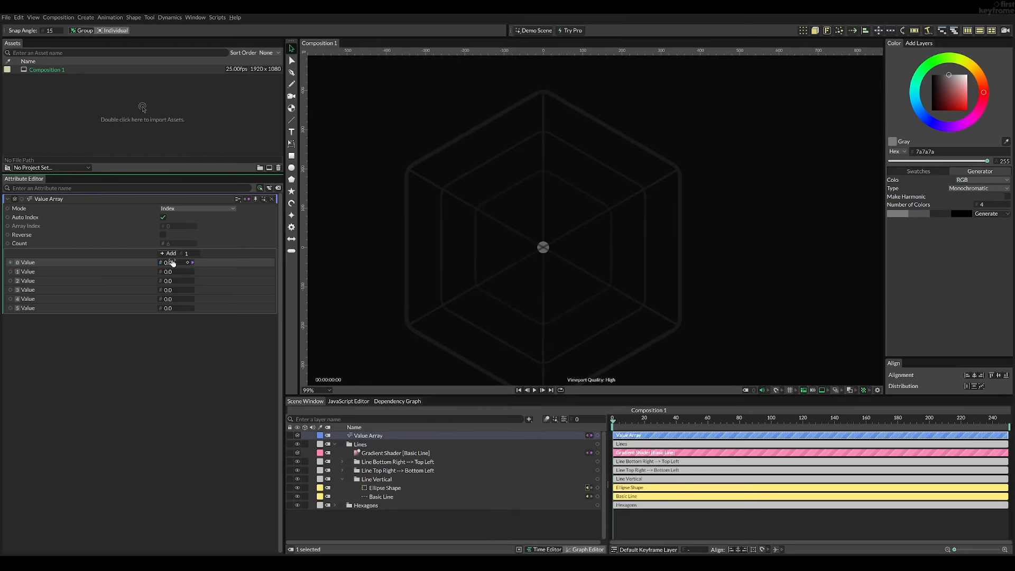
drag(177, 264, 252, 228)
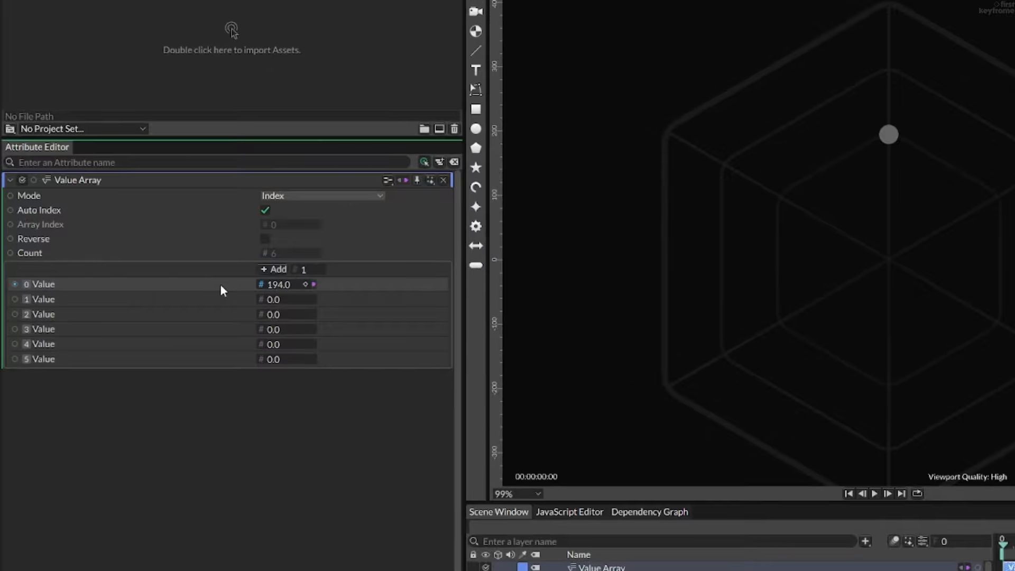
- Edit the limits of value 0, enabling a hard minimum of 0 and a hard maximum
right_click(220, 284)
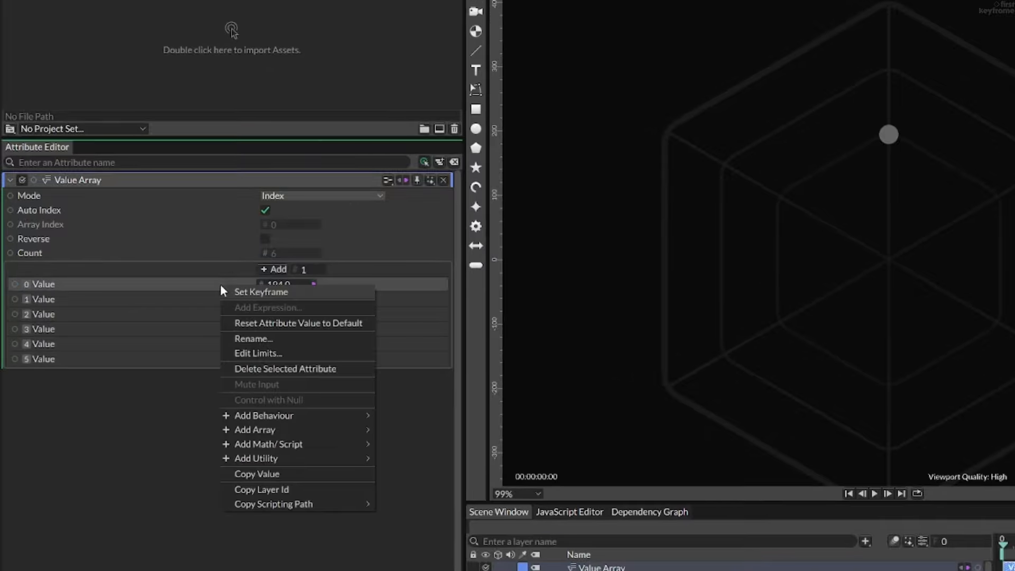
click(245, 352)
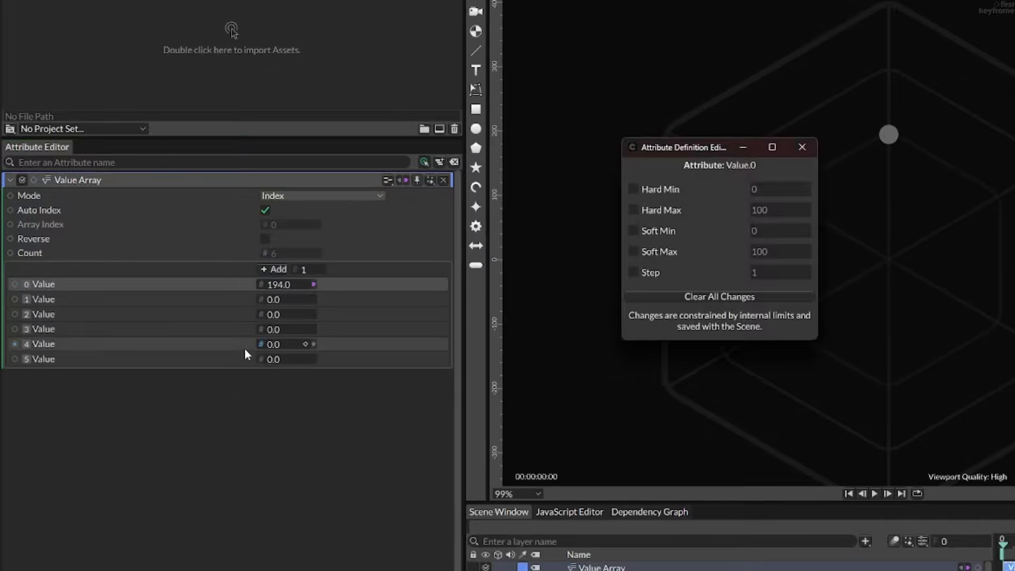
click(634, 188)
click(630, 212)
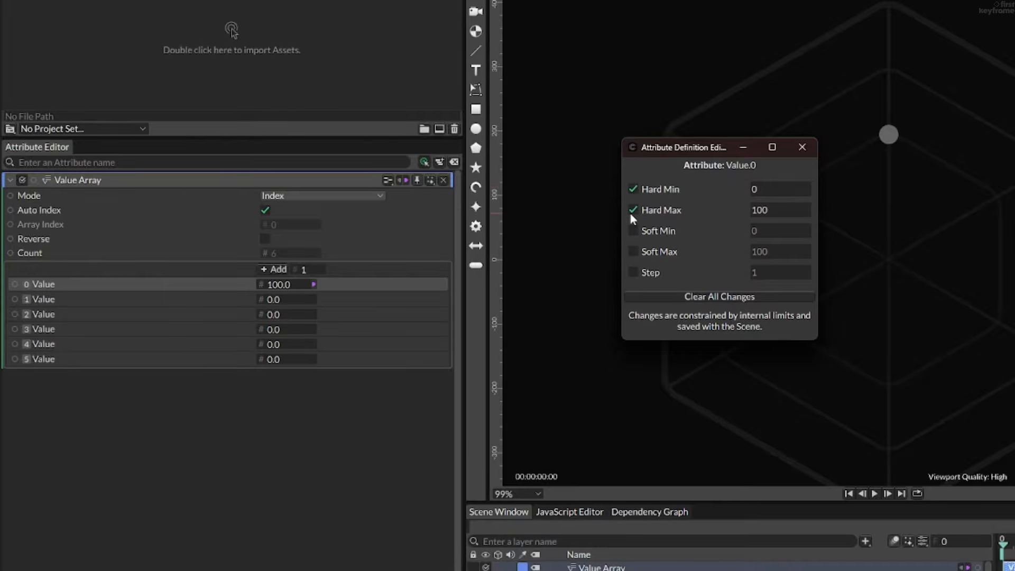
click(776, 213)
click(802, 147)
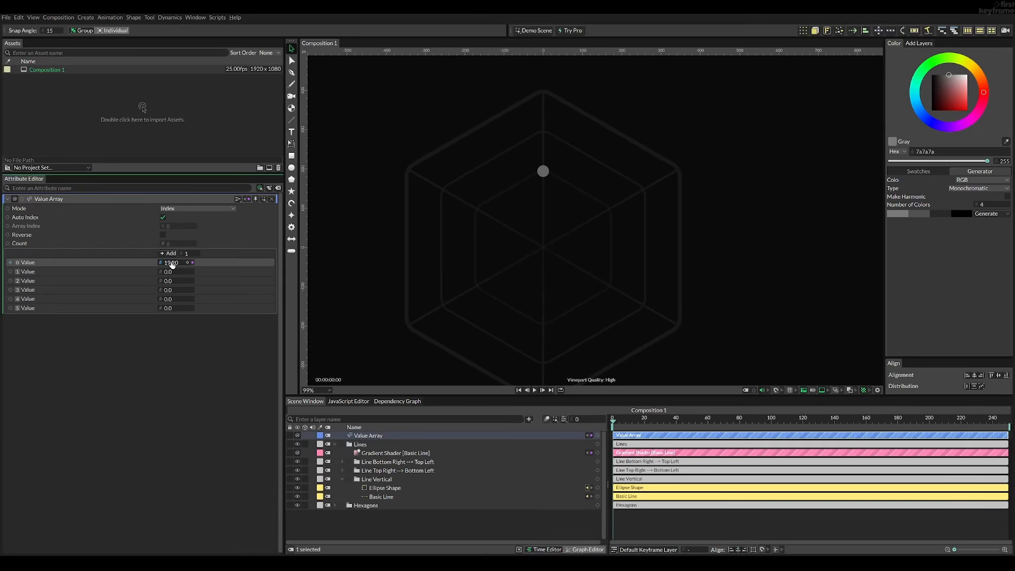
- Test the limits of value 0 by sliding the ellipse up and down the vertical line
drag(172, 264, 62, 245)
click(380, 453)
click(379, 437)
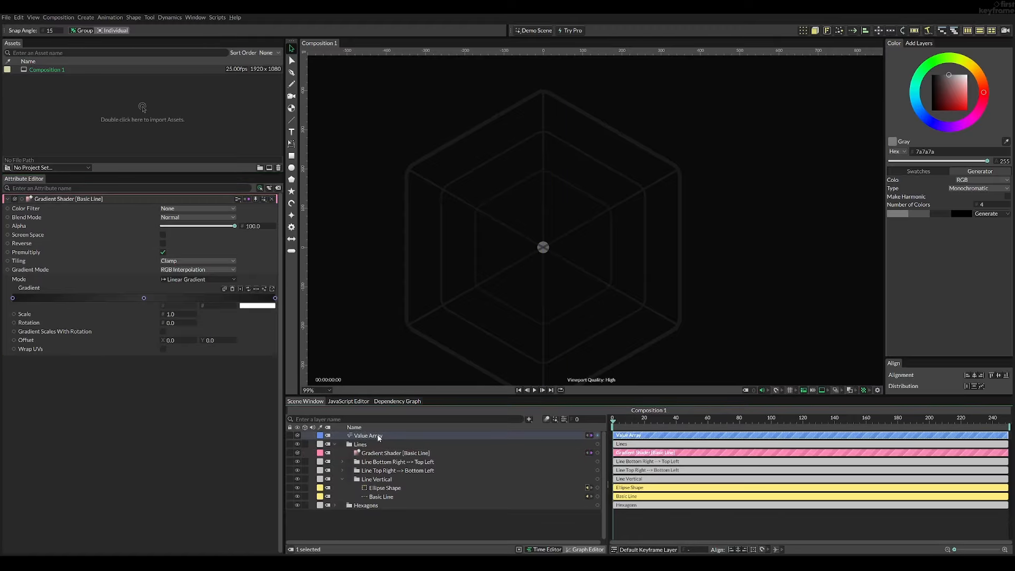
drag(157, 261, 228, 265)
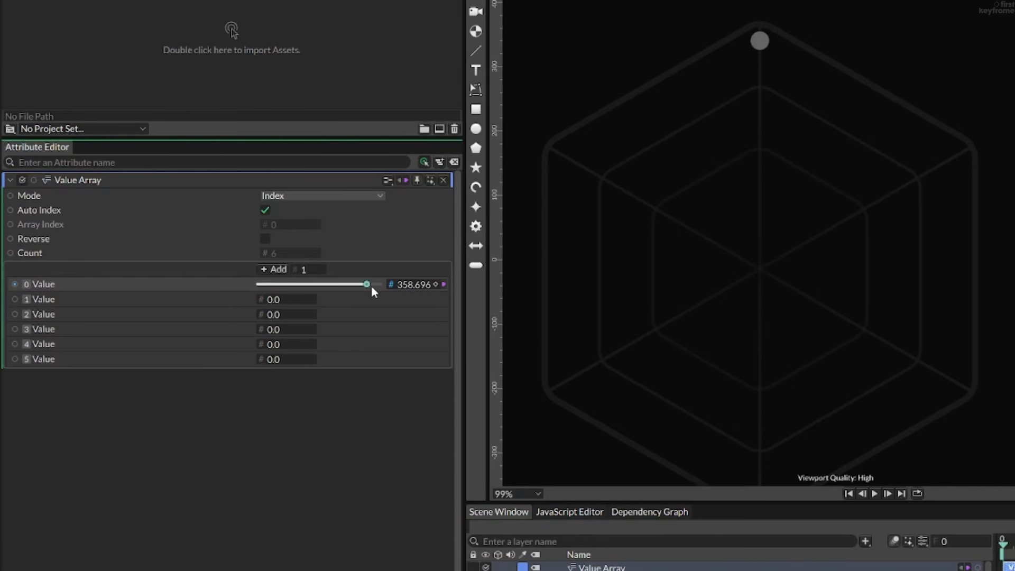
drag(371, 286, 328, 287)
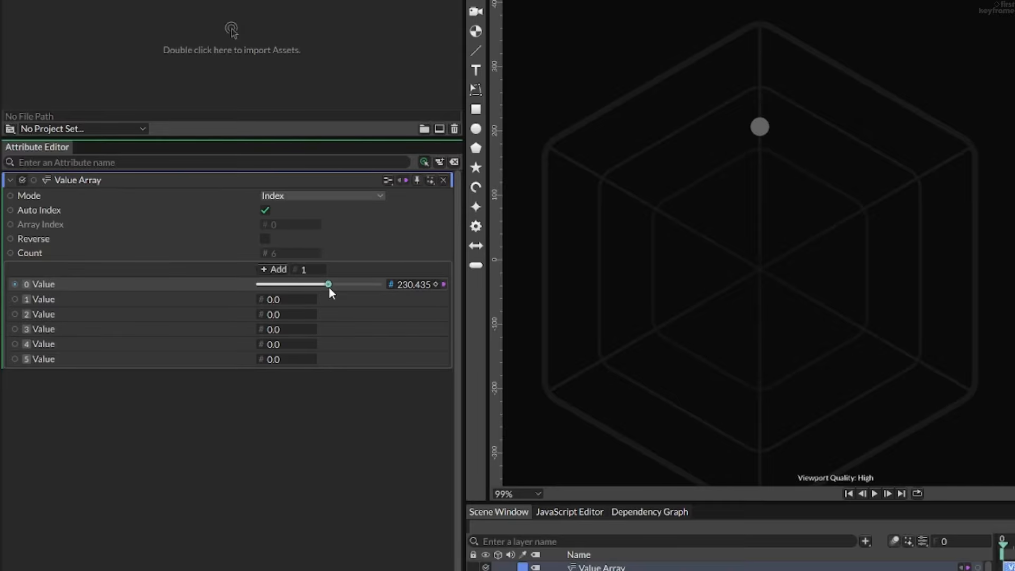
- Set value 0 of the Value Array to 400
double_click(413, 284)
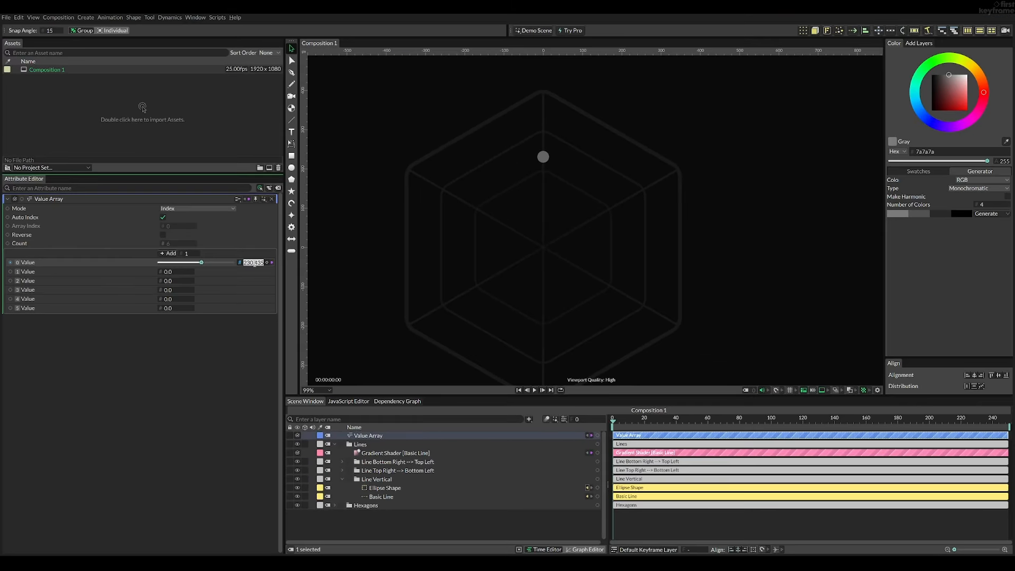
text(400)
key(Return)
- Duplicate the ellipse inside the Line Vertical group
click(381, 487)
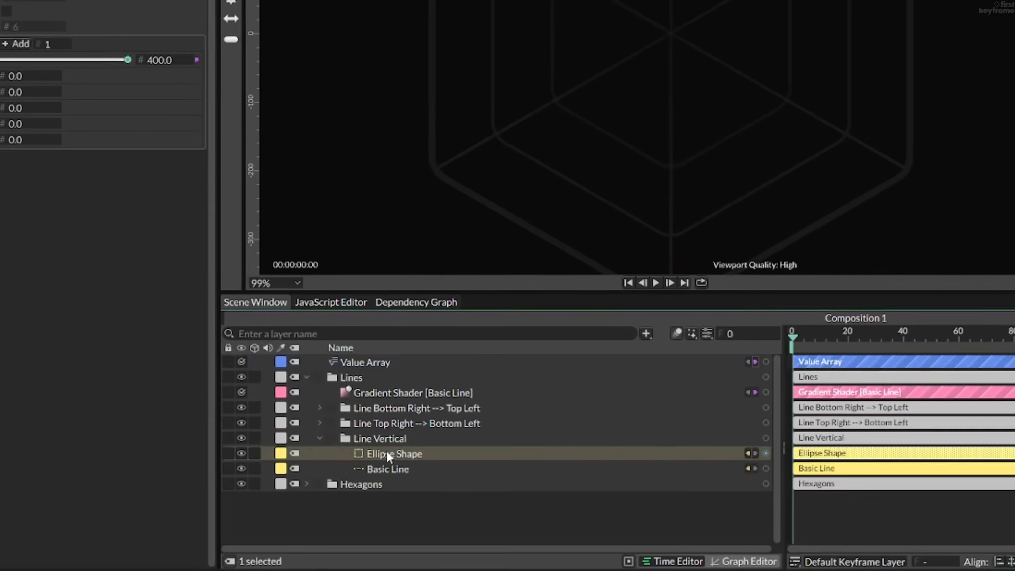
key(ctrl+d)
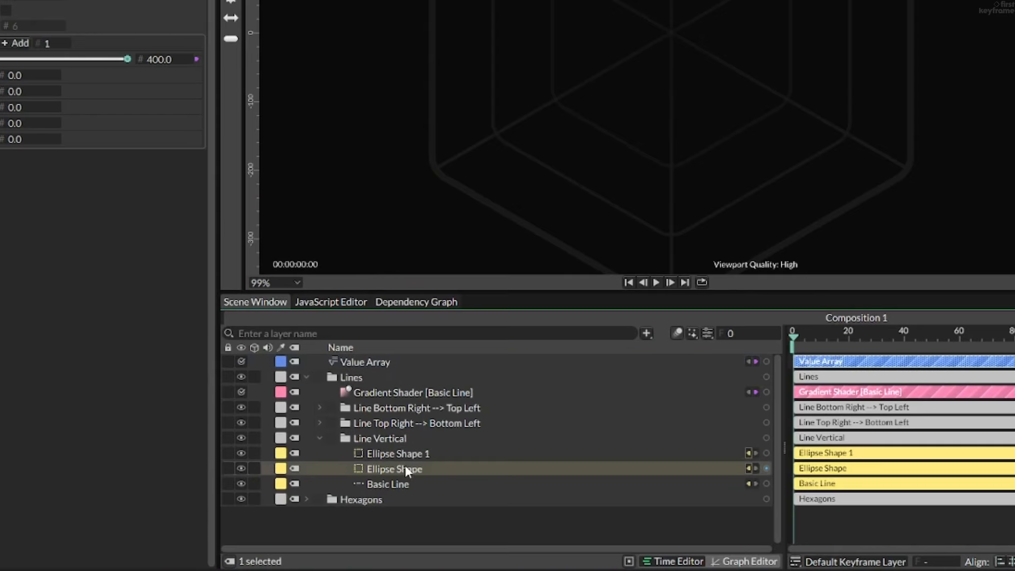
- Rename the original ellipse layer as 0 and disconnect the duplicate ellipse's Y position from value 0 of the Value Array
double_click(390, 495)
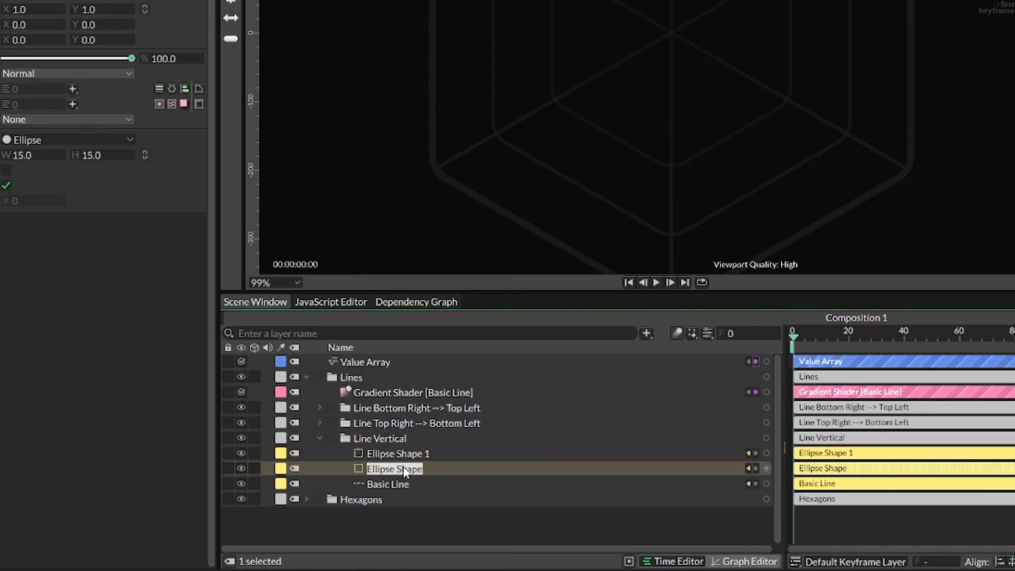
text(0)
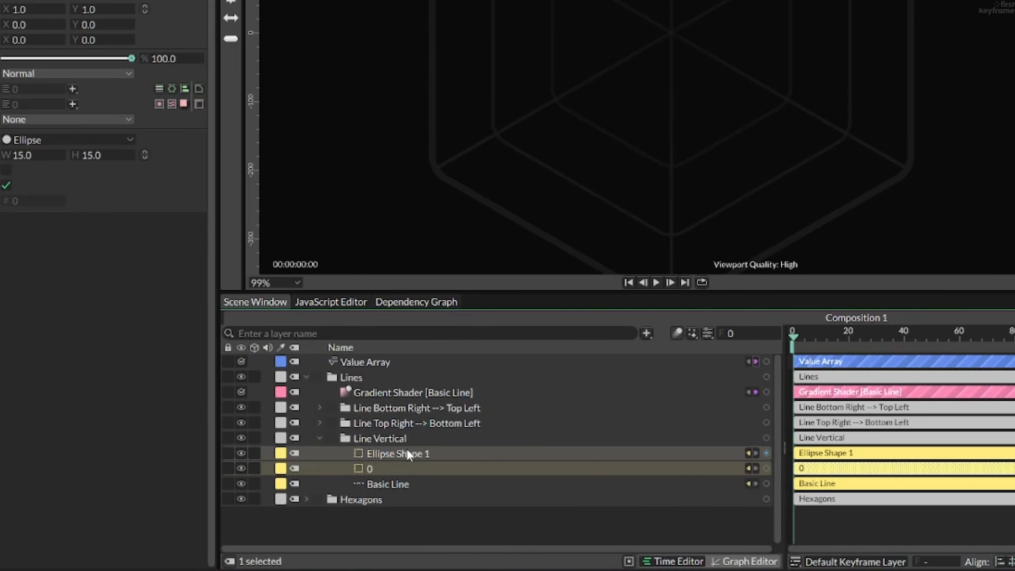
click(407, 448)
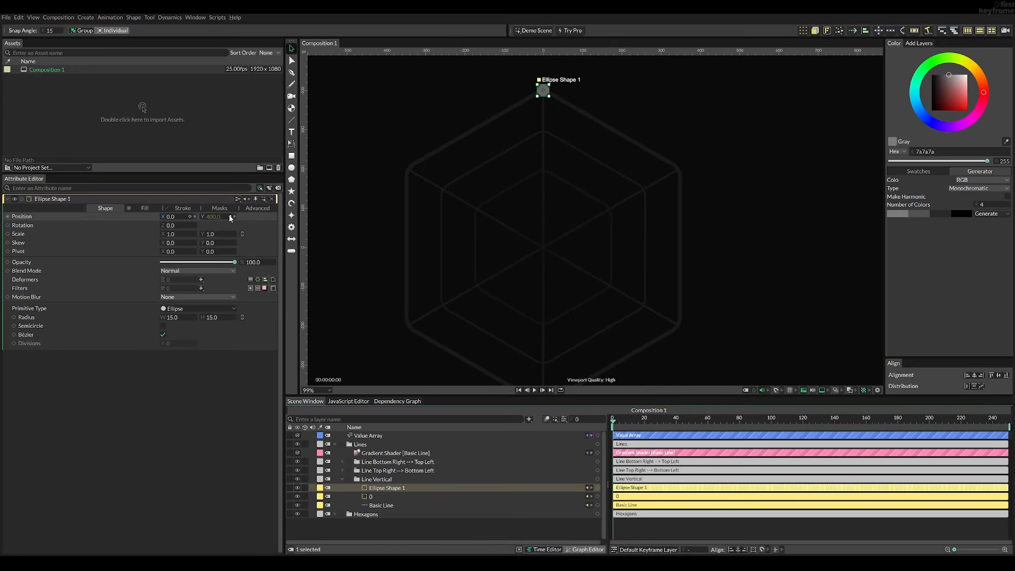
click(230, 216)
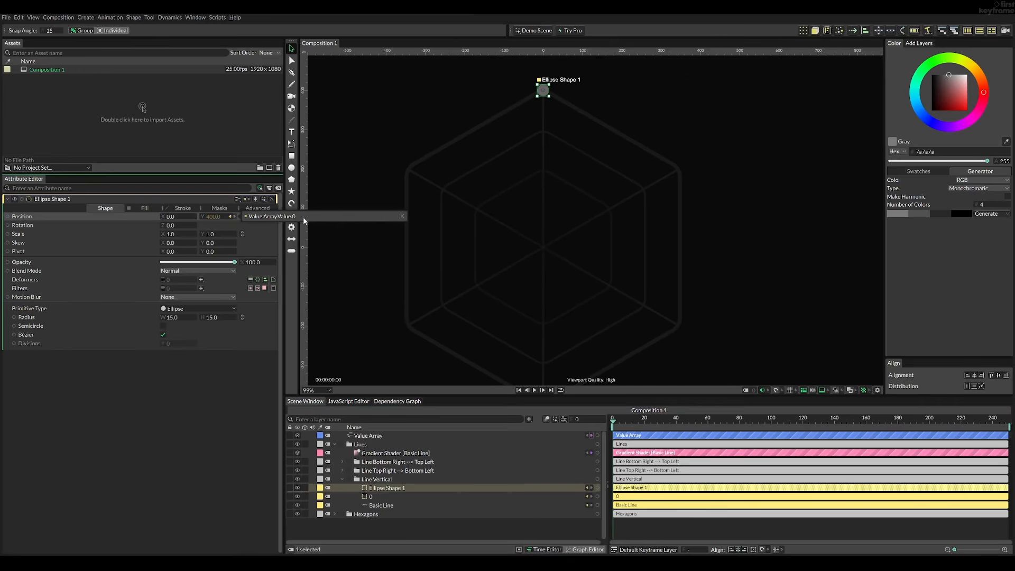
click(401, 217)
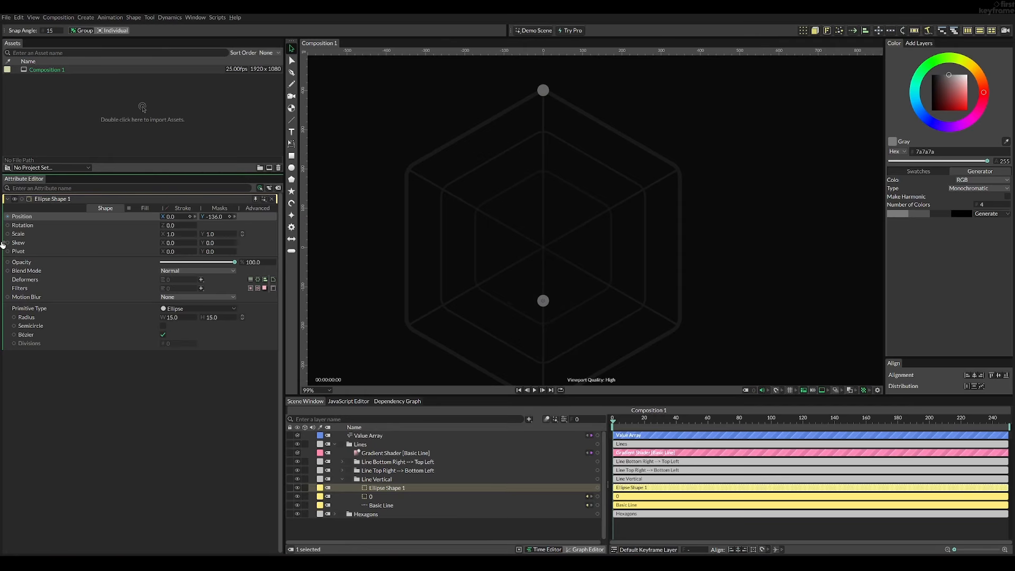
- Shift the duplicate ellipse along the vertical line to Y -143 and rename its layer as 3
drag(2, 245, 3, 235)
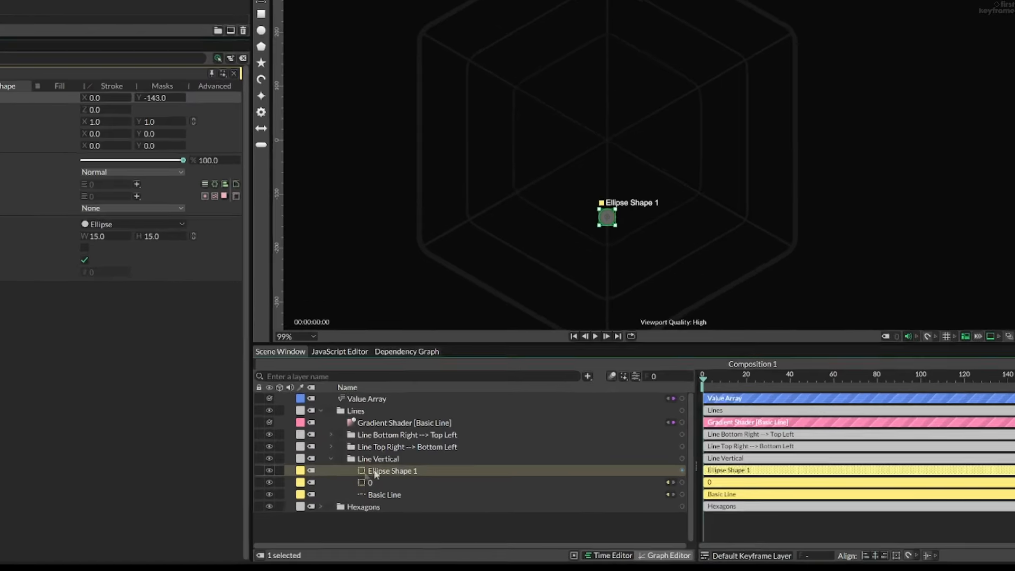
double_click(374, 488)
text(3)
key(Return)
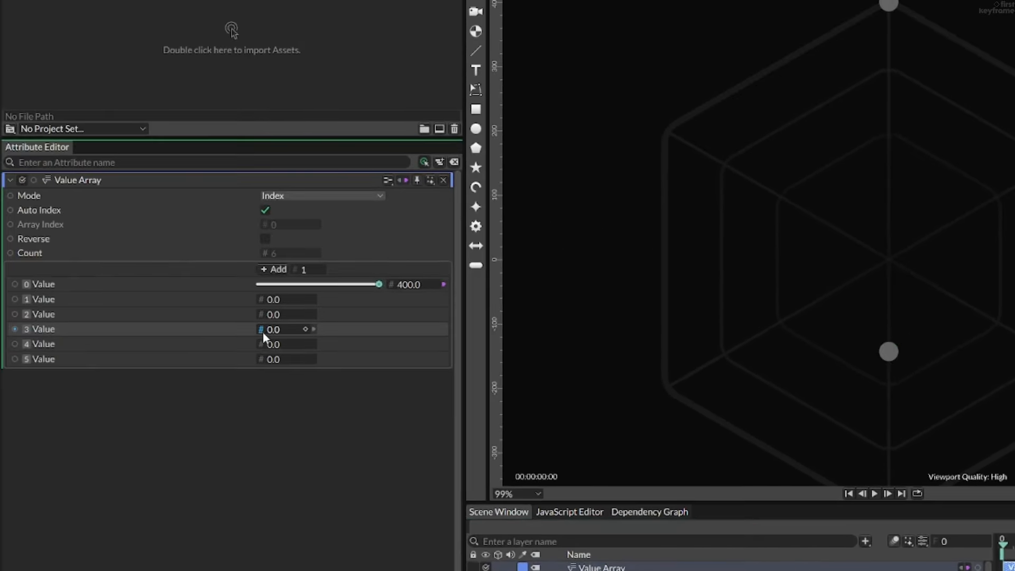
- Connect value 3 of the Value Array to ellipse 3's Y position and test the link by sliding the value
drag(262, 332, 391, 457)
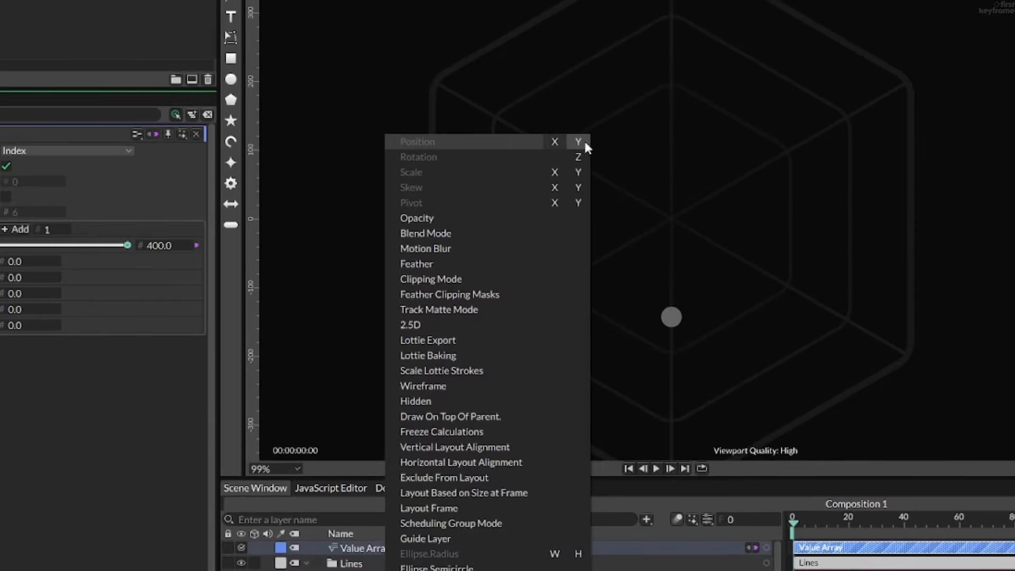
click(583, 140)
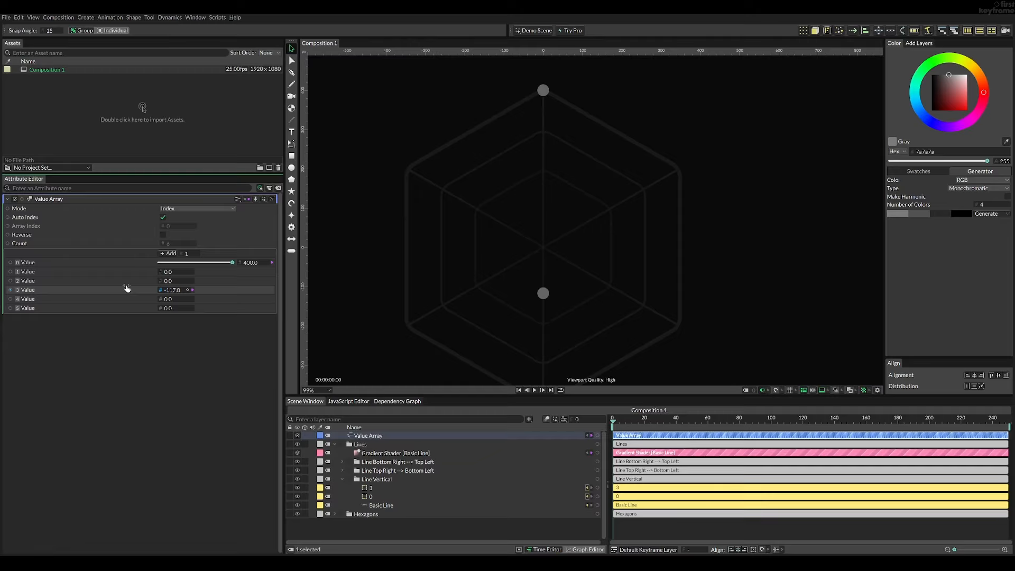
drag(127, 288, 39, 284)
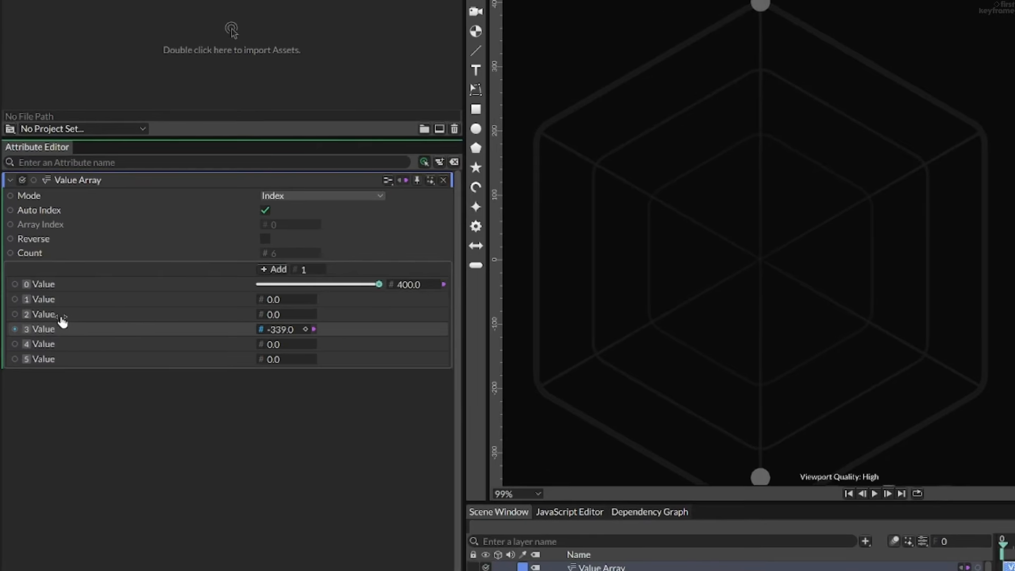
mouse_move(63, 320)
mouse_down()
mouse_move(118, 317)
mouse_move(49, 324)
mouse_move(79, 317)
mouse_up()
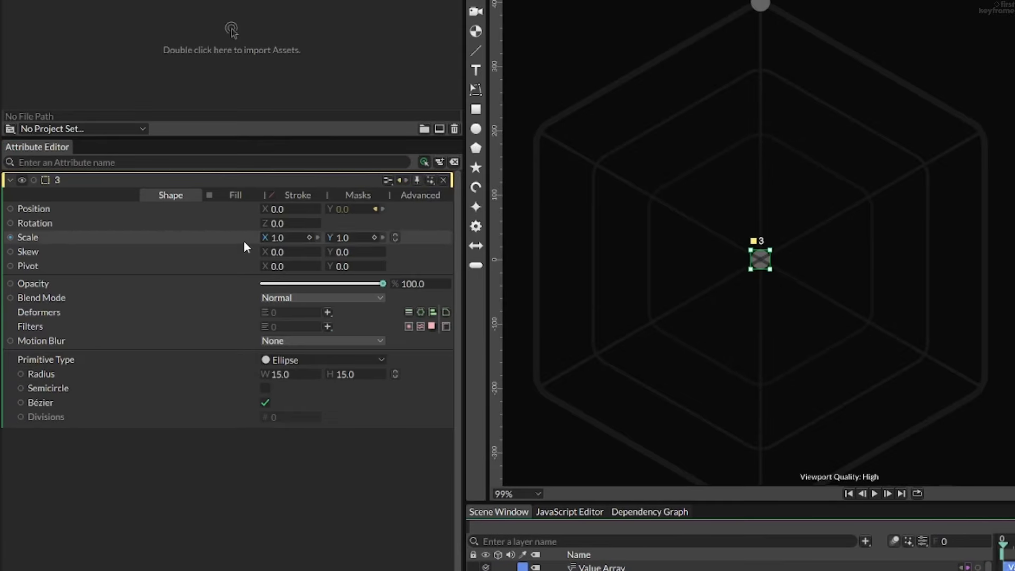
- Add the expression -(value) to the Y position of ellipse 3
right_click(232, 207)
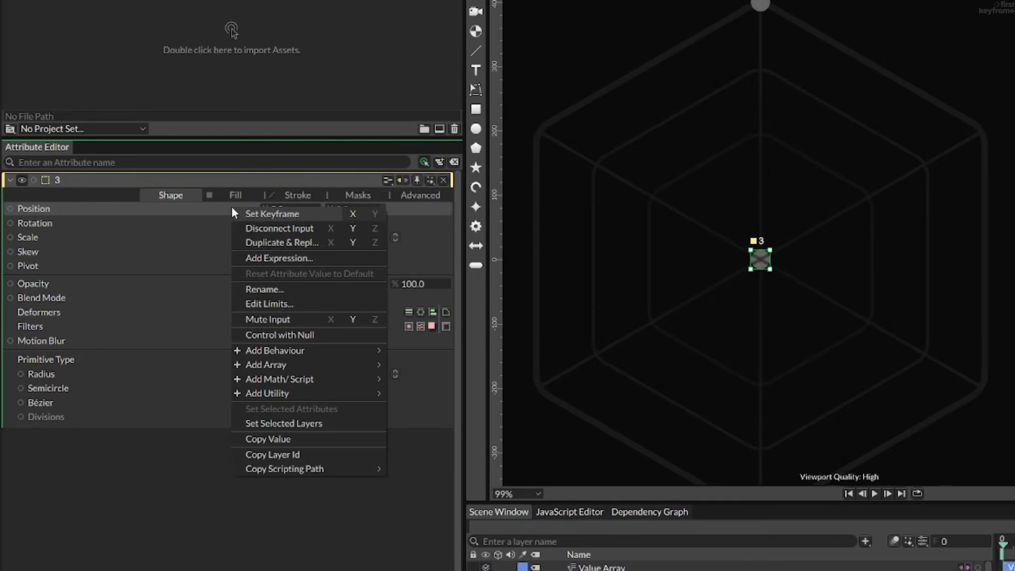
click(268, 259)
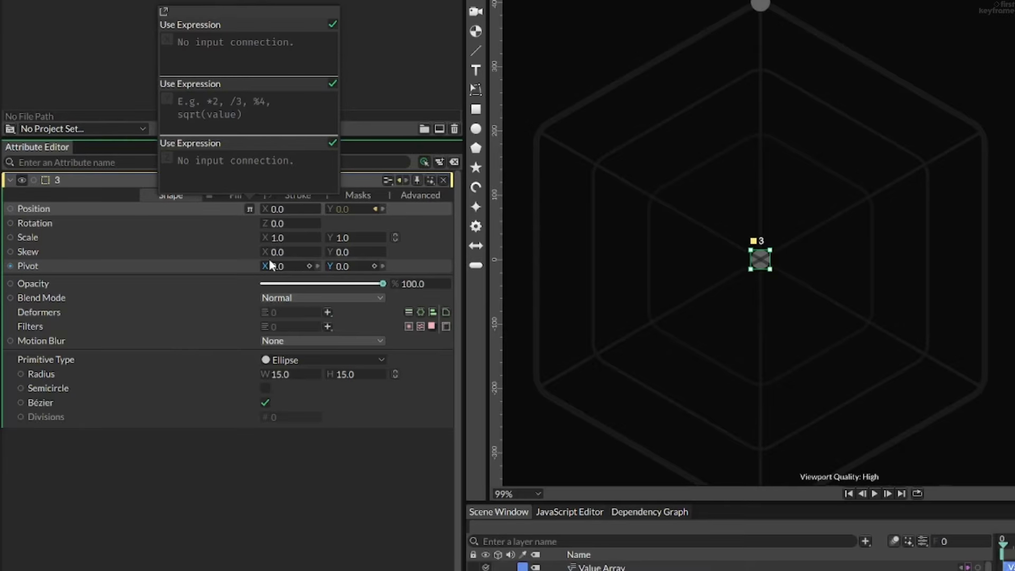
text(-(valu)
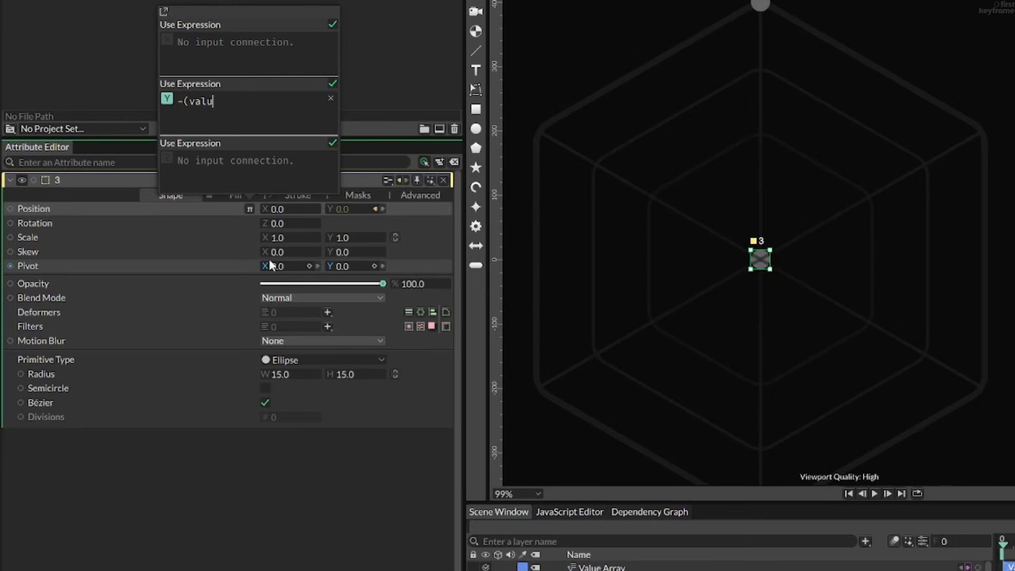
text(e))
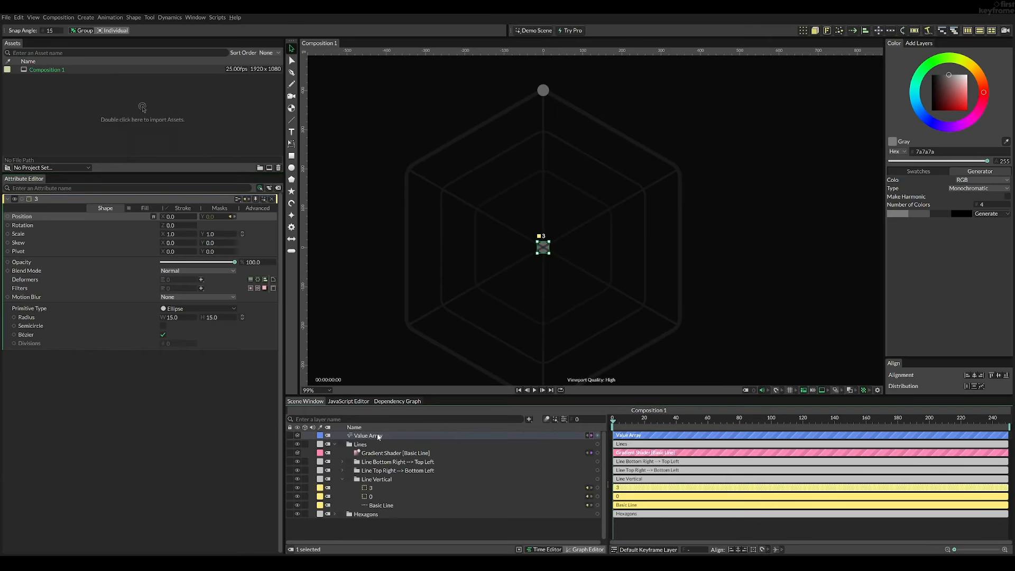
- Limit value 3 of the Value Array to a hard minimum of 0 and a hard maximum of 400
click(601, 567)
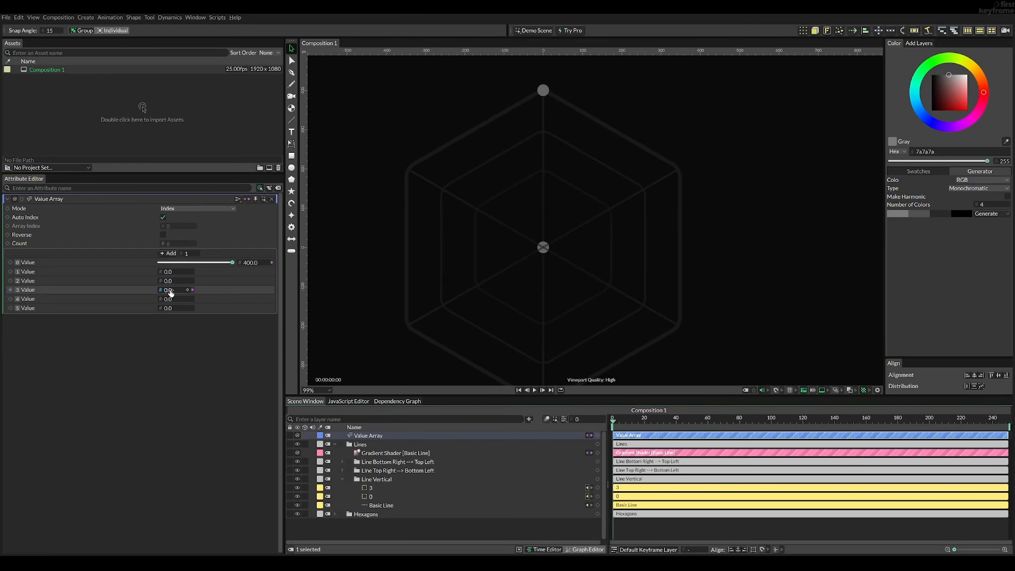
drag(168, 290, 245, 285)
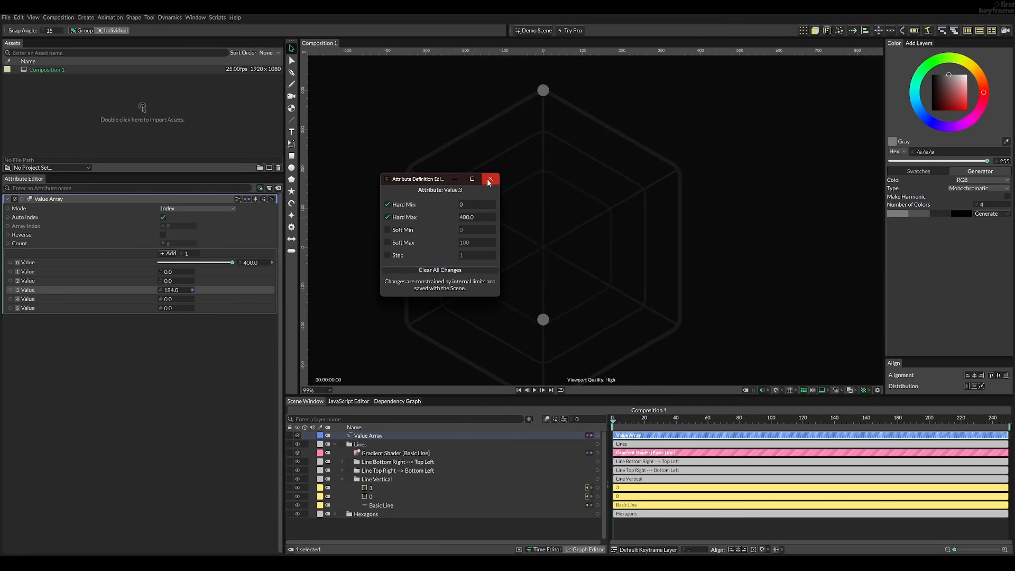
click(489, 180)
- Test the limits of value 3 by sliding it down and up, and leave it at 400
drag(165, 289, 86, 303)
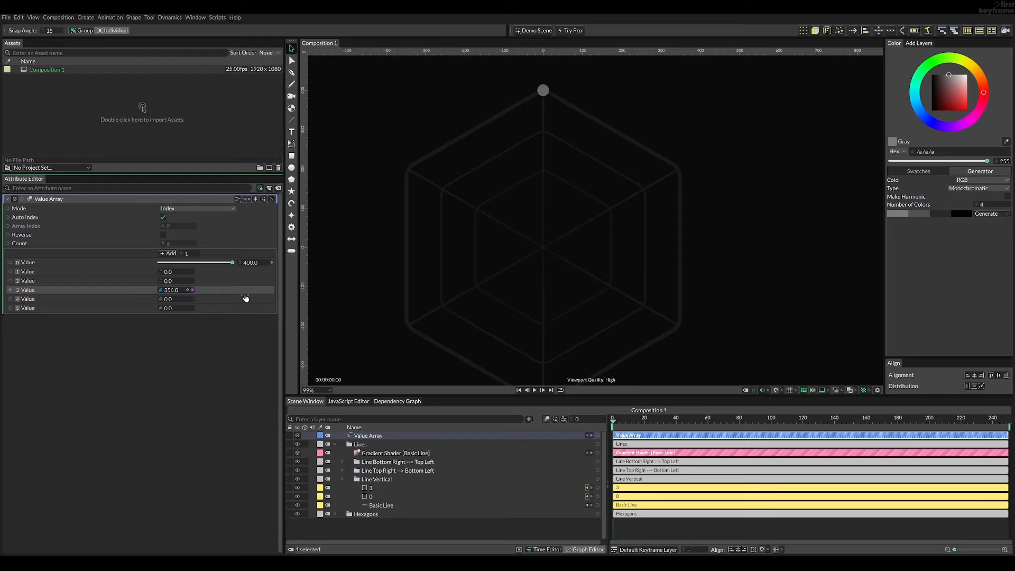
drag(433, 262, 506, 246)
scroll(433, 241, down, 2)
scroll(458, 257, up, 1)
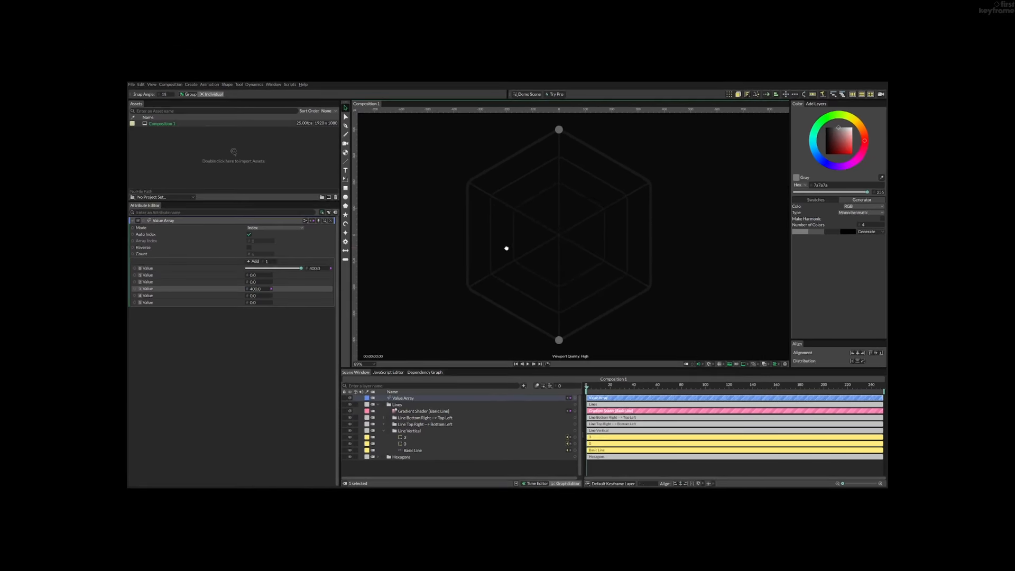
click(596, 319)
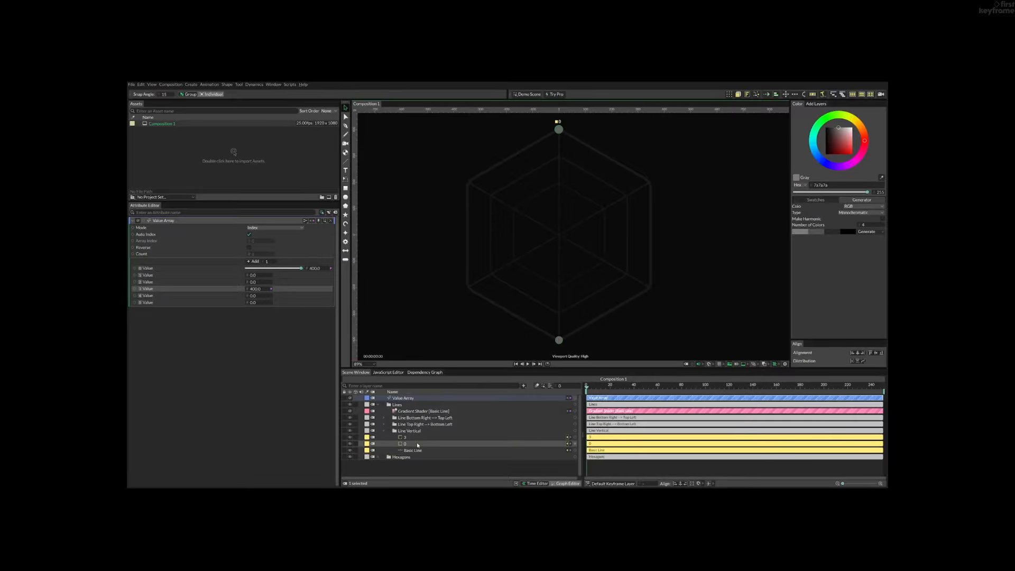
click(403, 430)
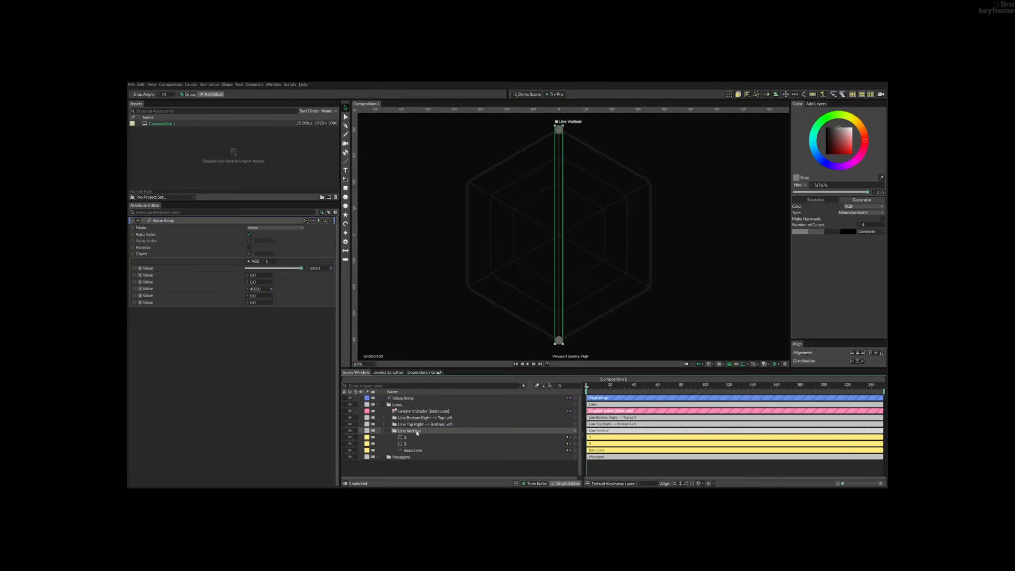
click(420, 398)
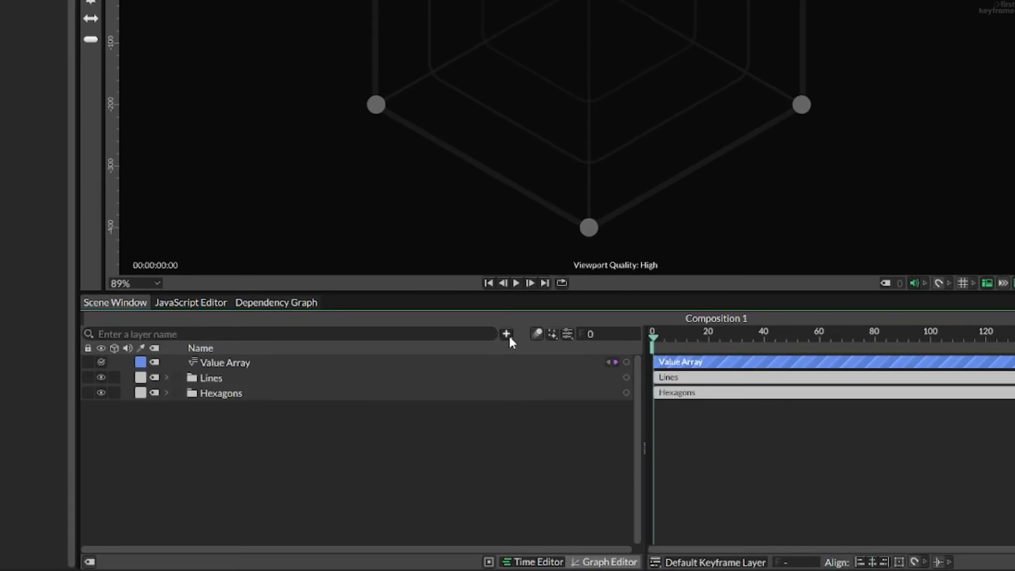
- Add a Convex Hull shape layer to the composition
click(526, 418)
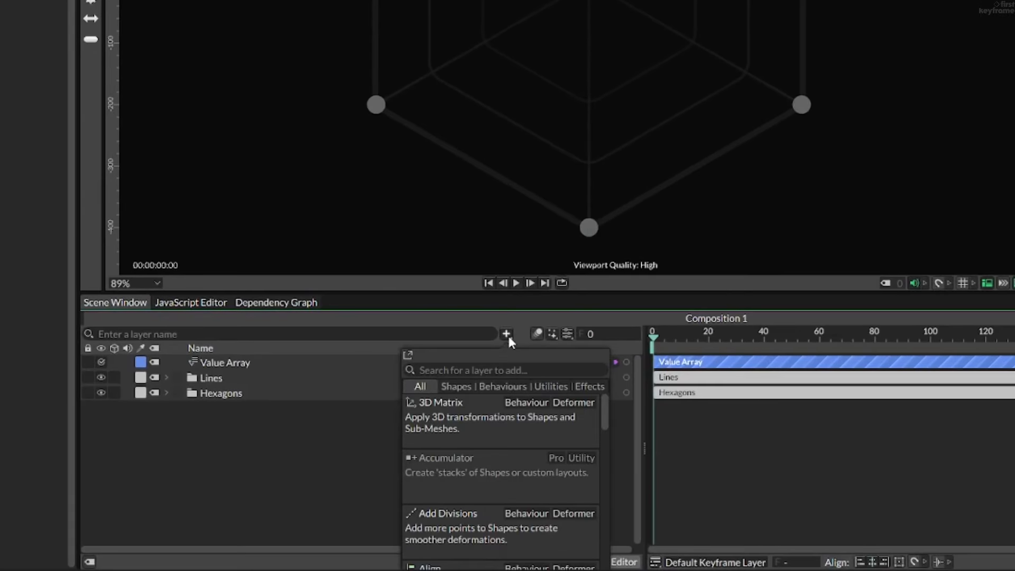
text(conve)
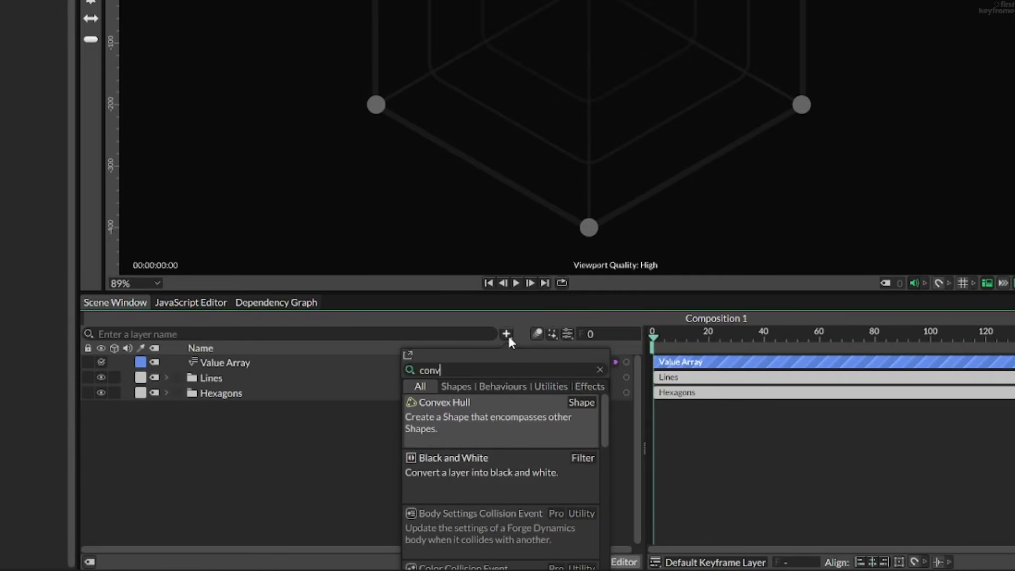
click(486, 411)
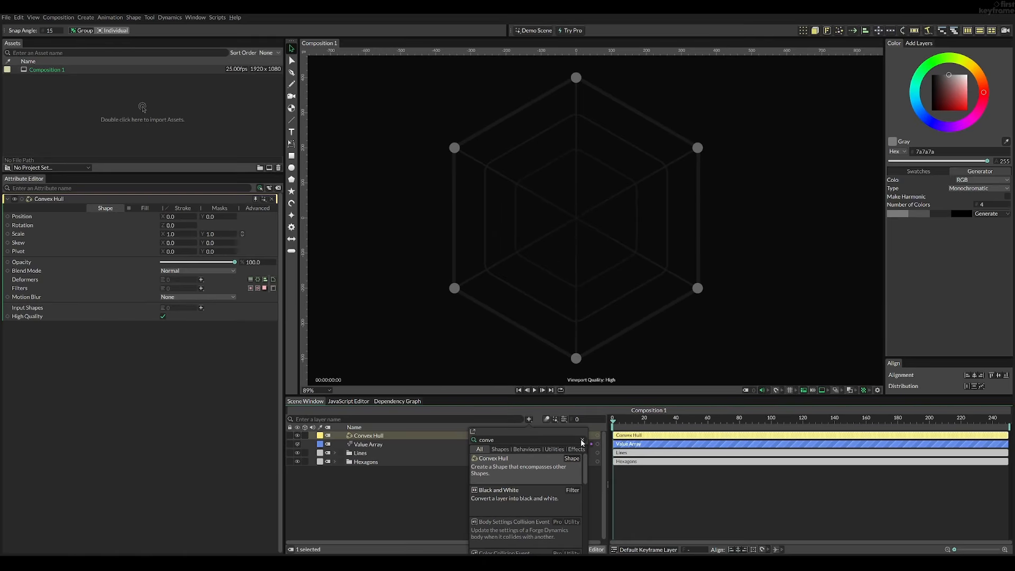
click(582, 442)
click(436, 486)
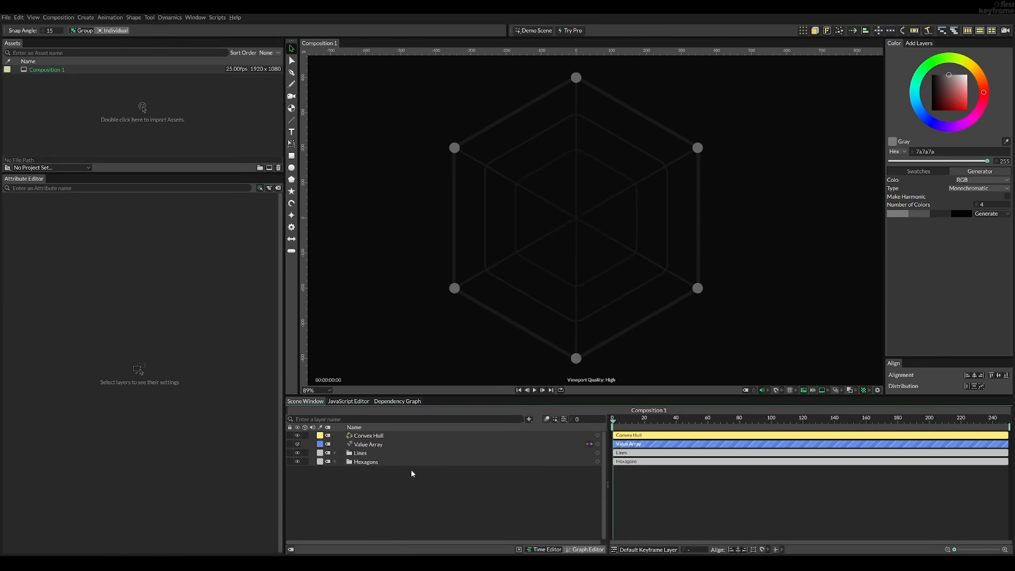
- Connect the six ellipses, 0 to 5, to the Input Shapes of the Convex Hull
click(379, 437)
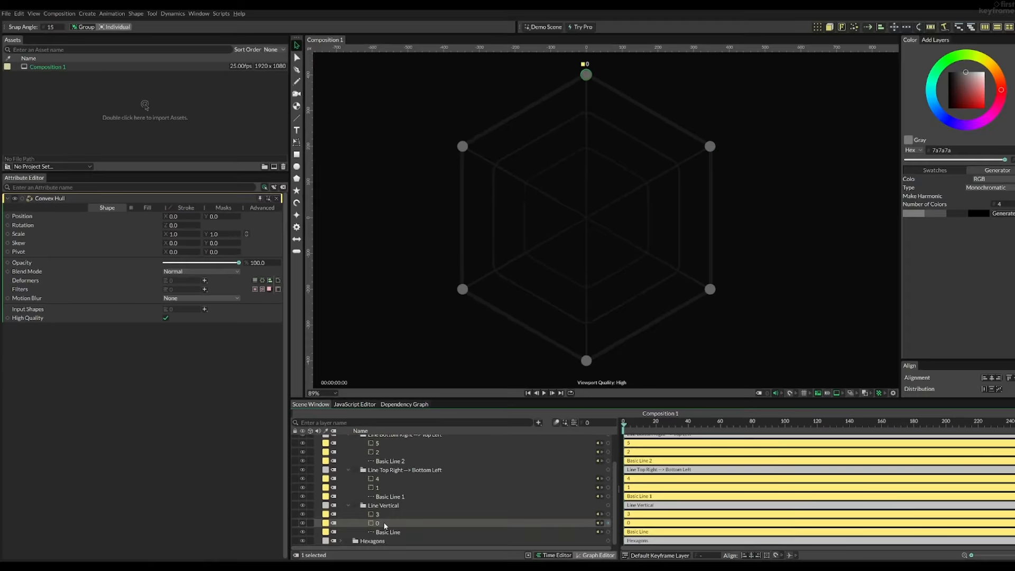
drag(378, 520, 185, 308)
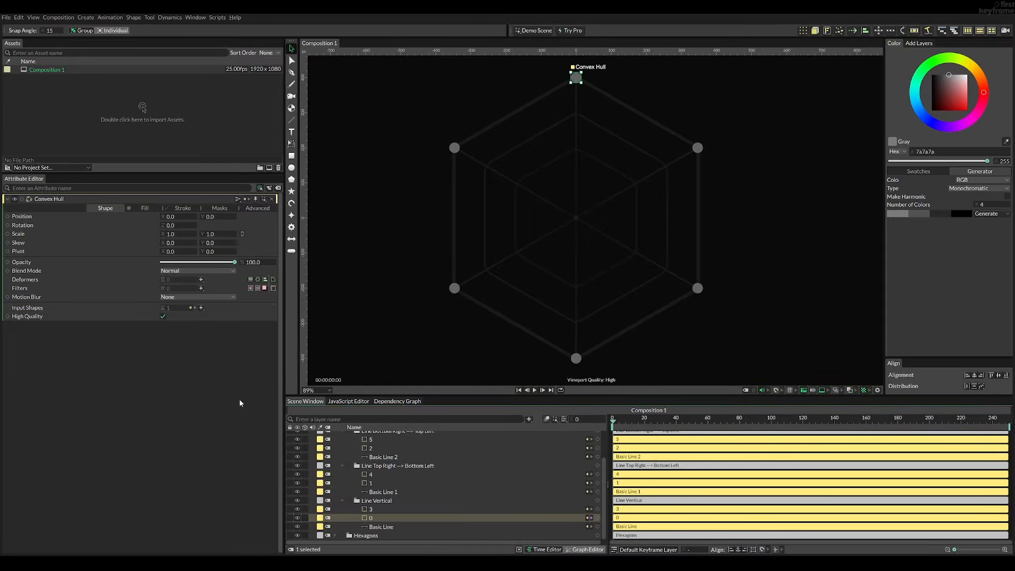
drag(377, 511, 169, 312)
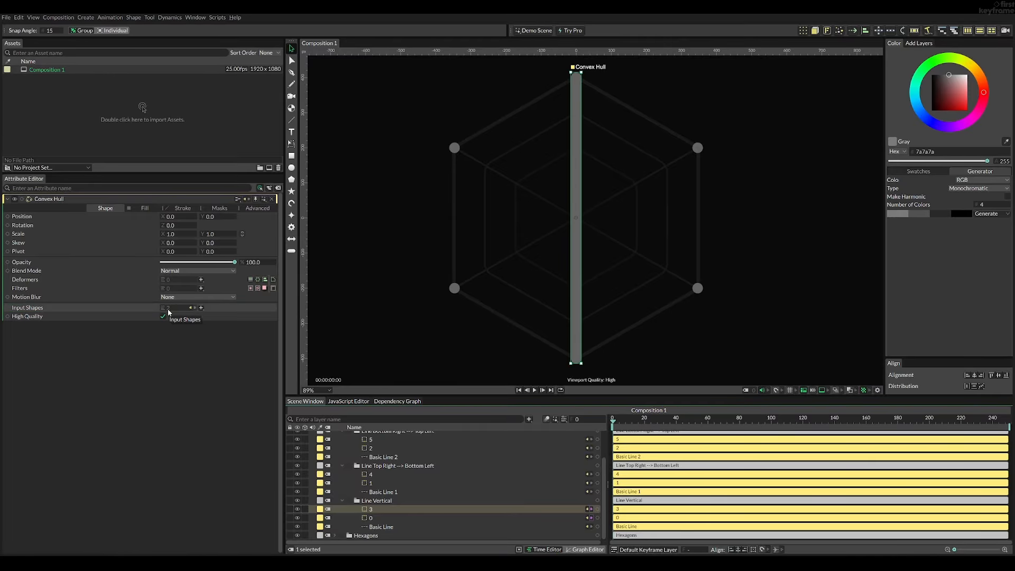
click(379, 484)
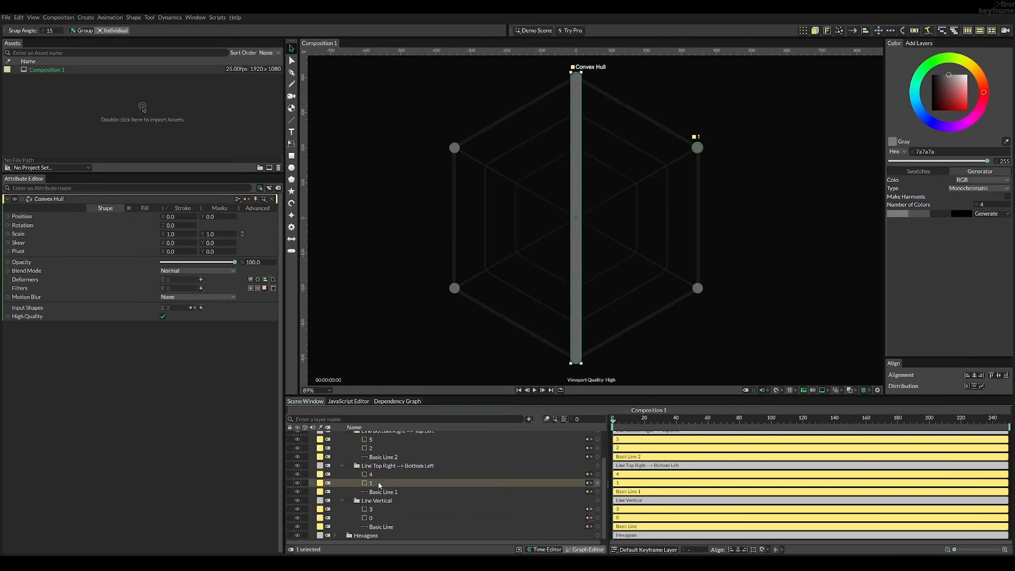
drag(379, 484, 180, 310)
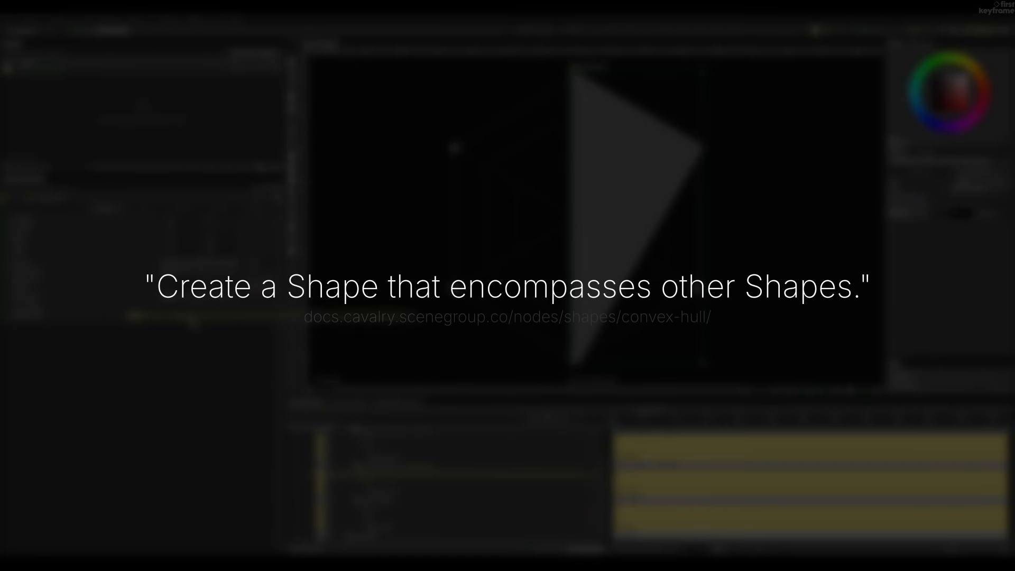
drag(192, 320, 177, 310)
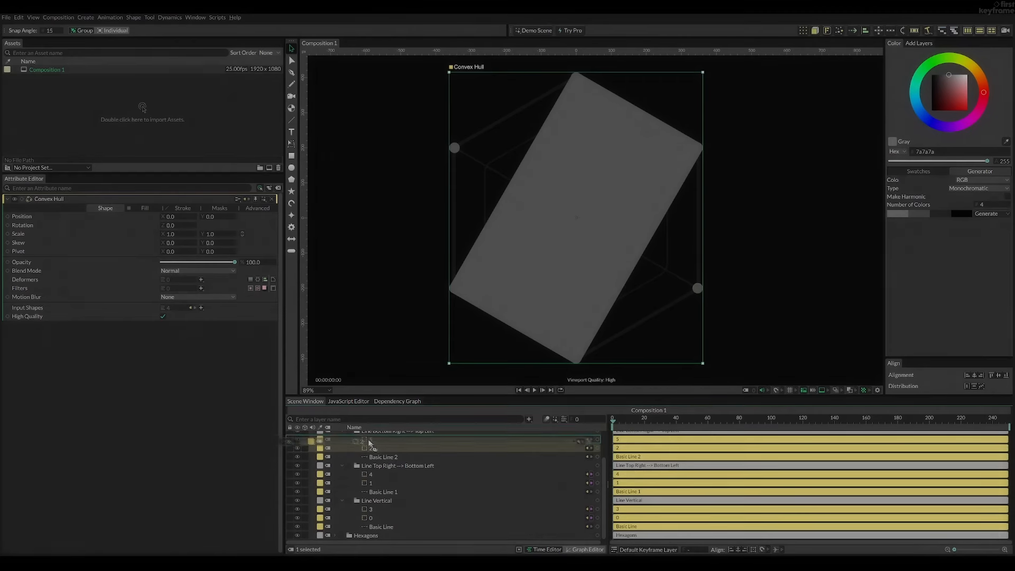
drag(370, 448, 174, 308)
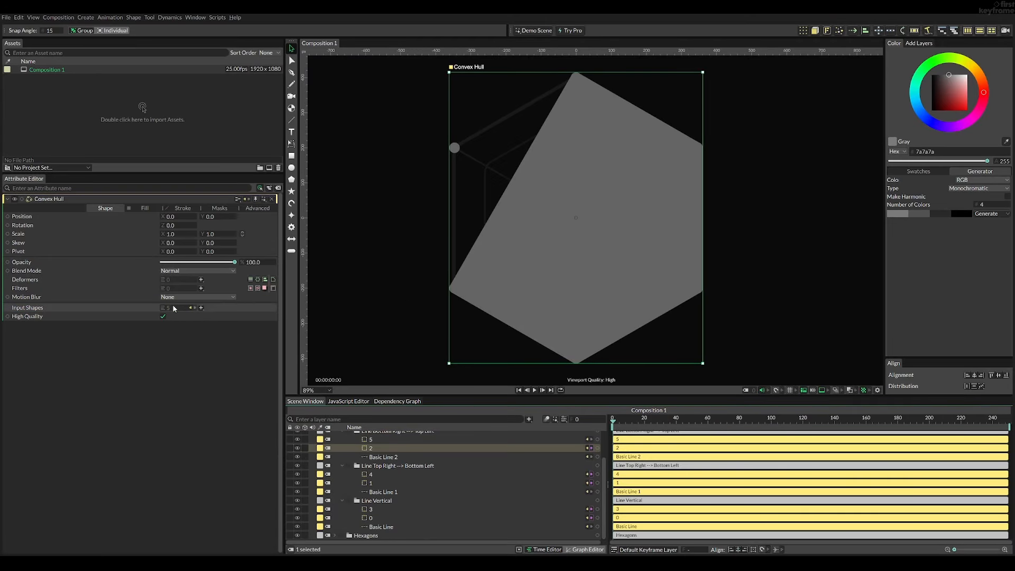
drag(378, 440, 182, 309)
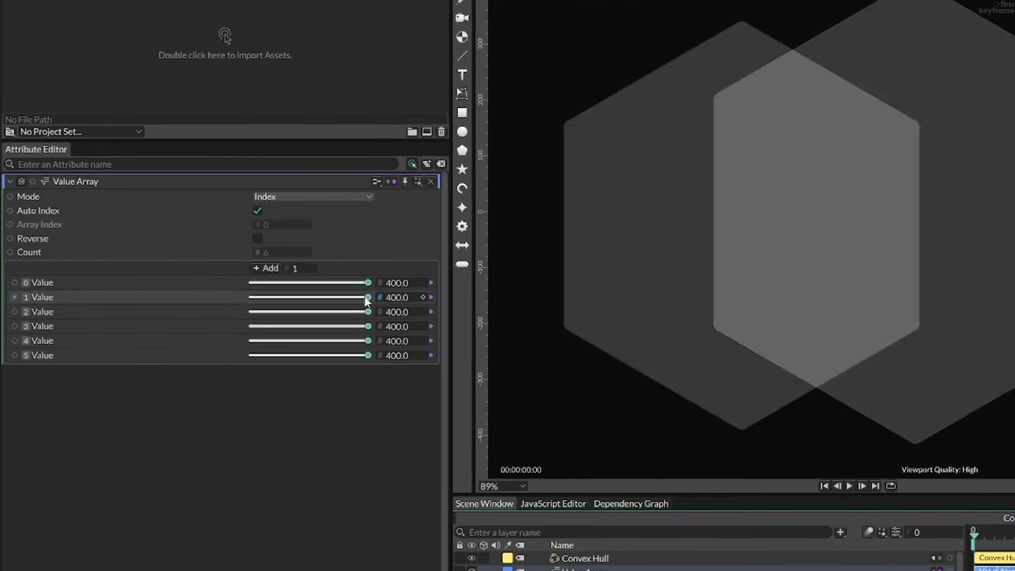
drag(379, 284, 349, 321)
drag(379, 359, 356, 345)
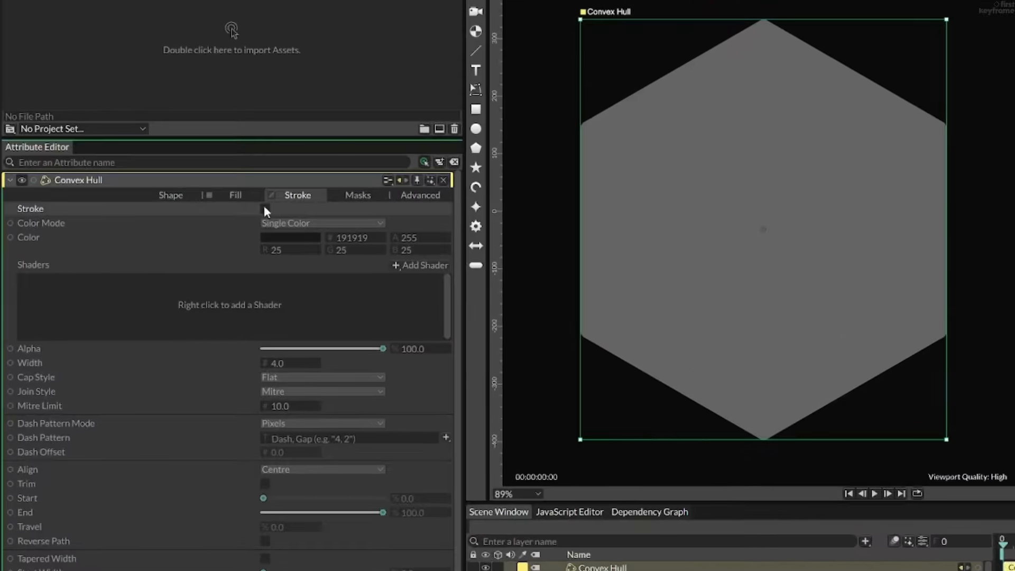
- Enable the Convex Hull's stroke and set its width to 5
click(264, 208)
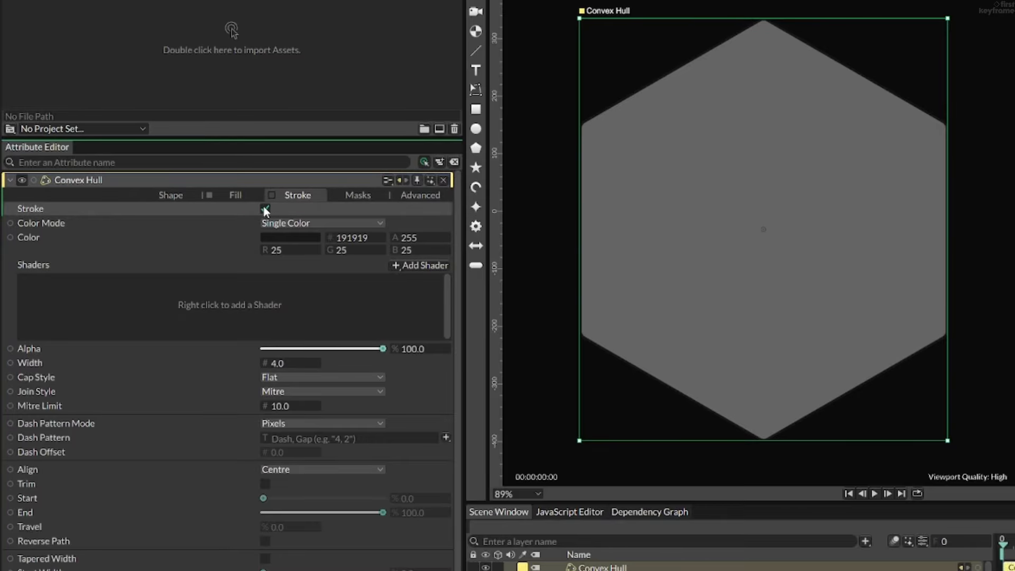
click(287, 364)
text(5)
key(Return)
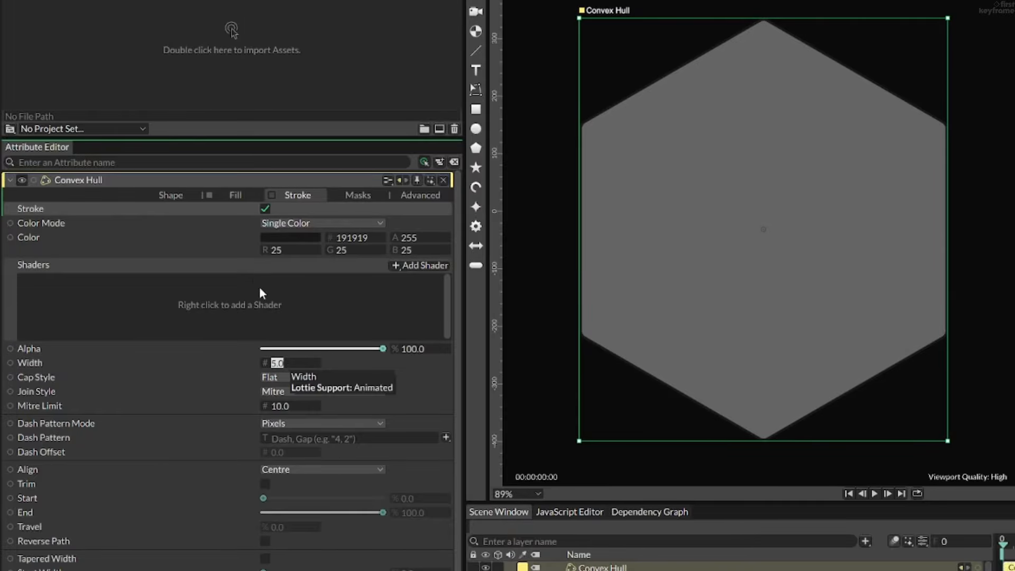
- Add a Gradient Shader to the fill of the Convex Hull
click(233, 197)
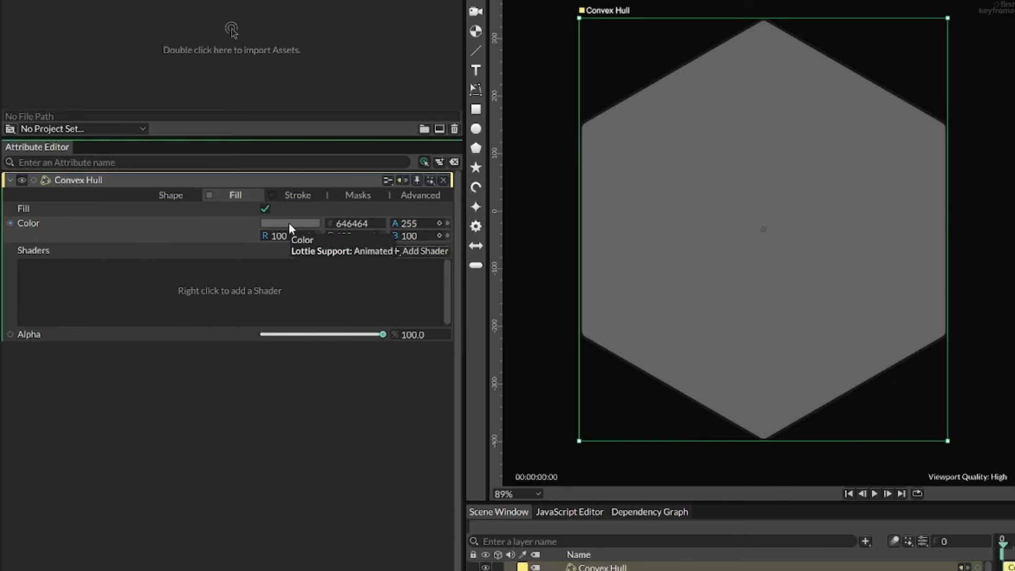
right_click(257, 293)
mouse_move(316, 340)
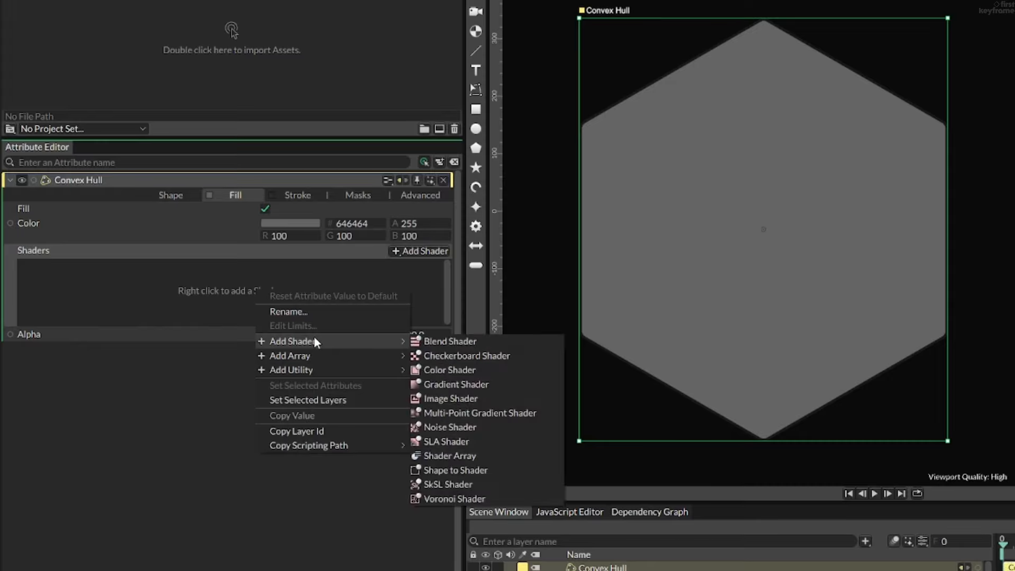
click(449, 384)
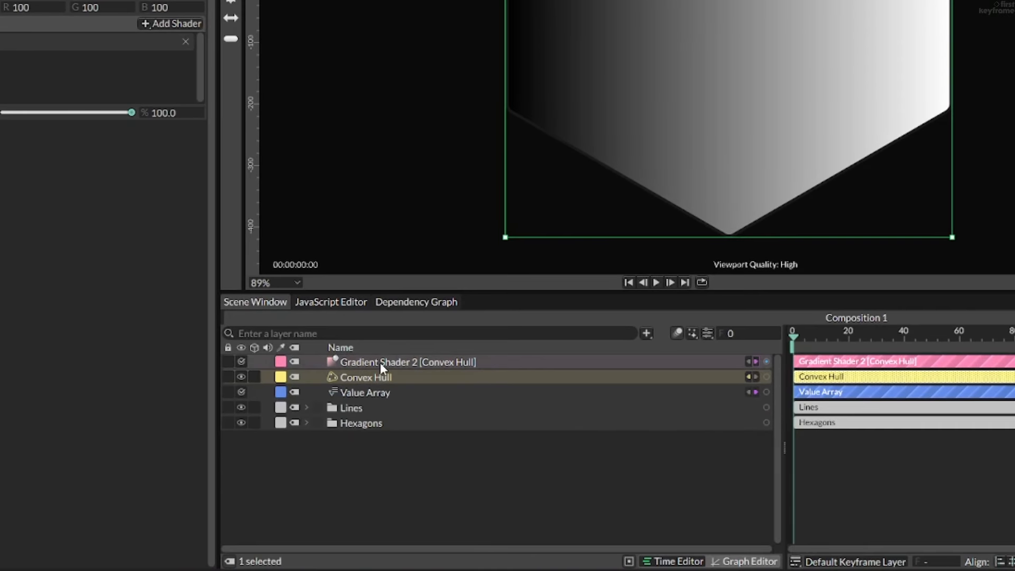
- Set the mode of the Convex Hull's Gradient Shader to Radial Gradient
click(379, 363)
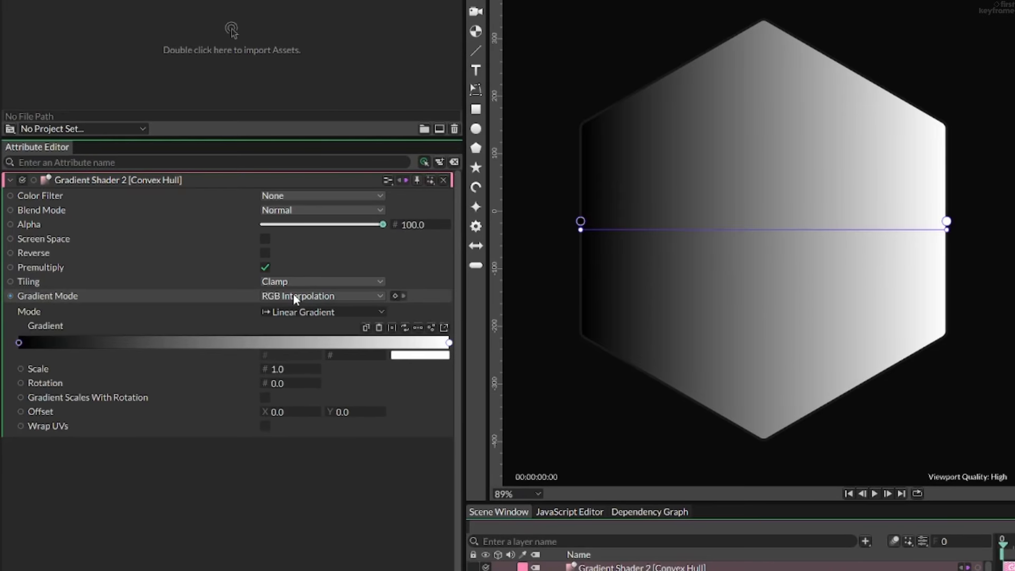
click(292, 313)
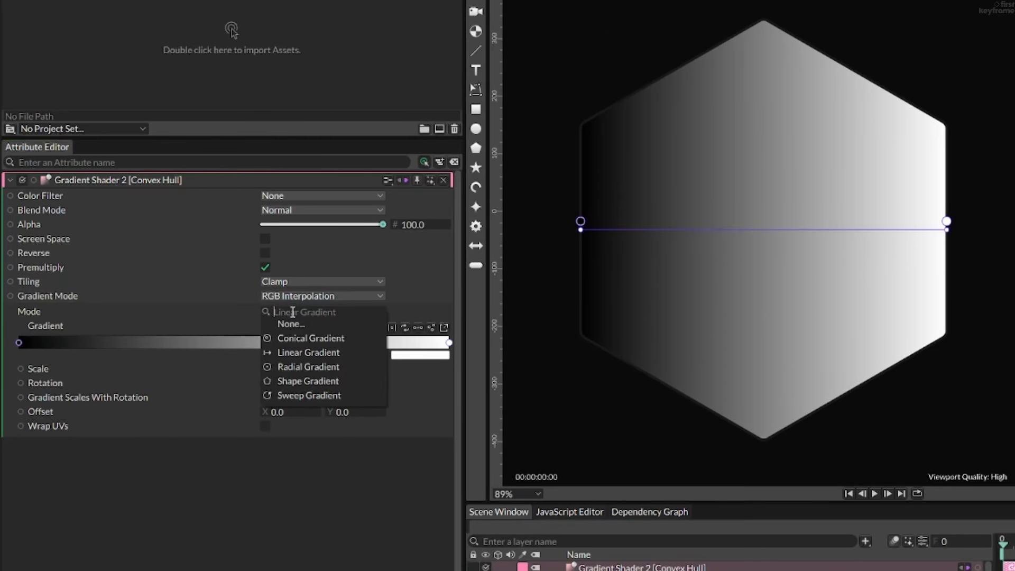
click(292, 365)
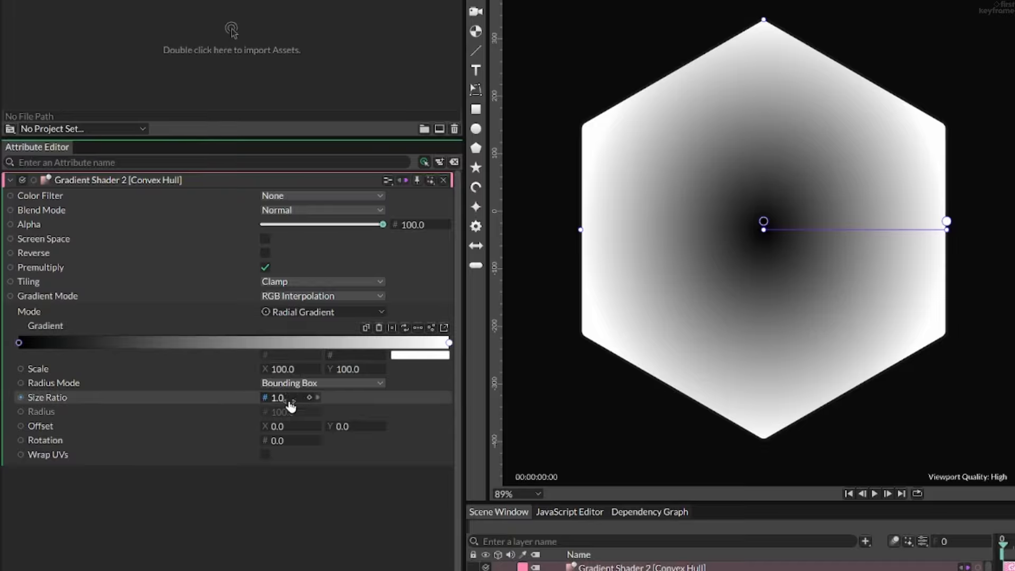
- Set the outer color stop of the radial gradient to green, hex 22ff5d
click(449, 343)
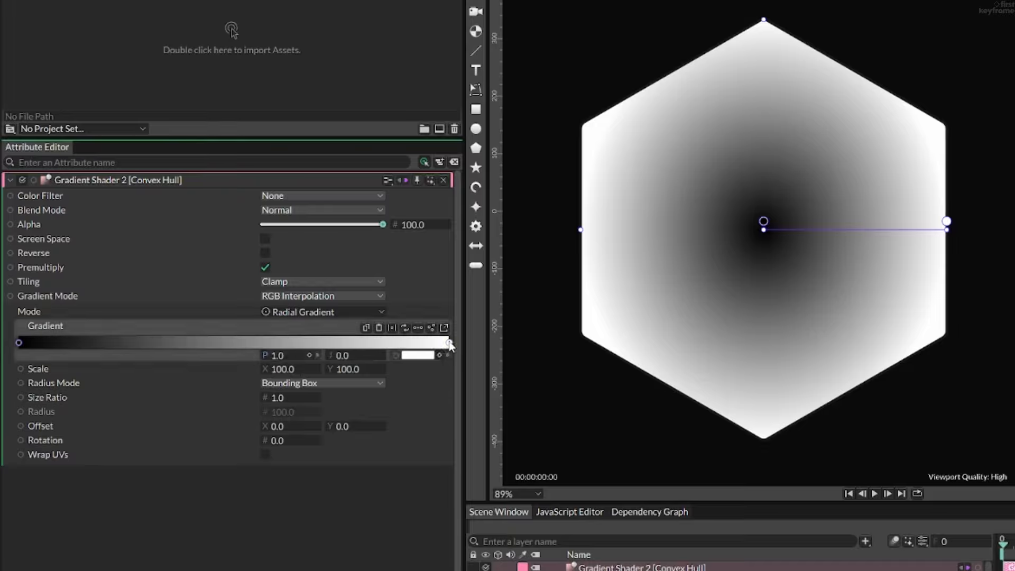
click(418, 355)
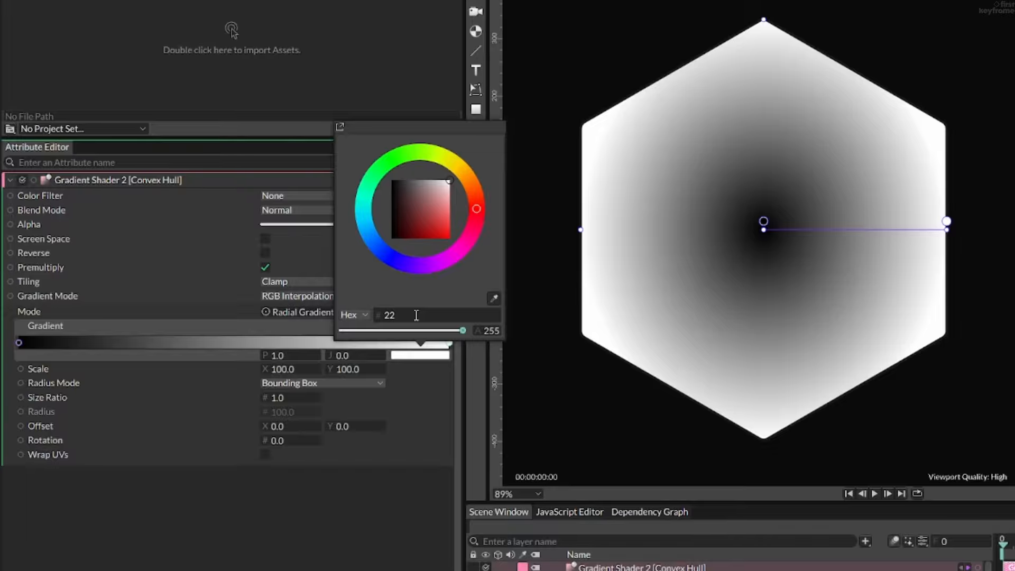
key(Return)
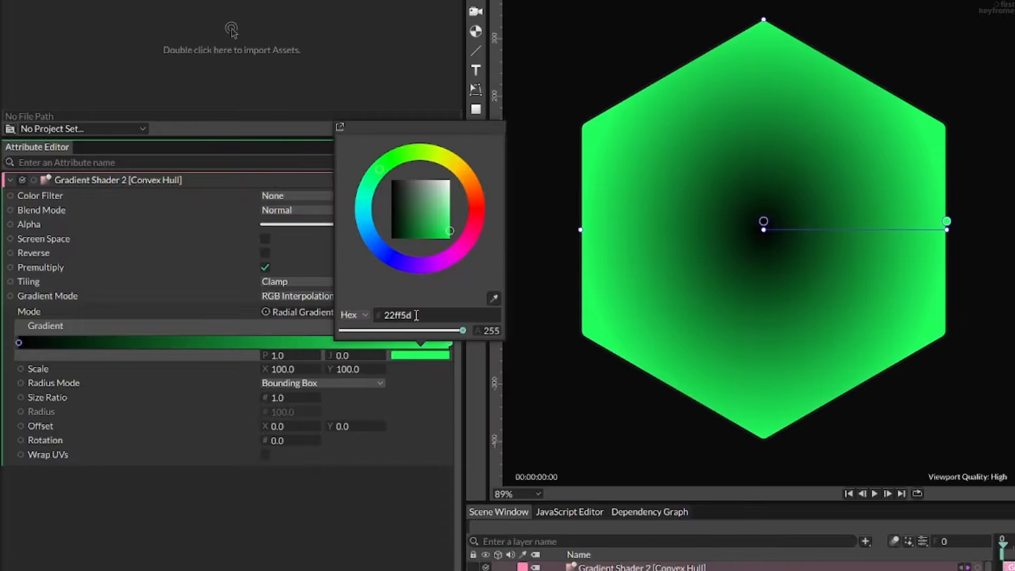
click(385, 503)
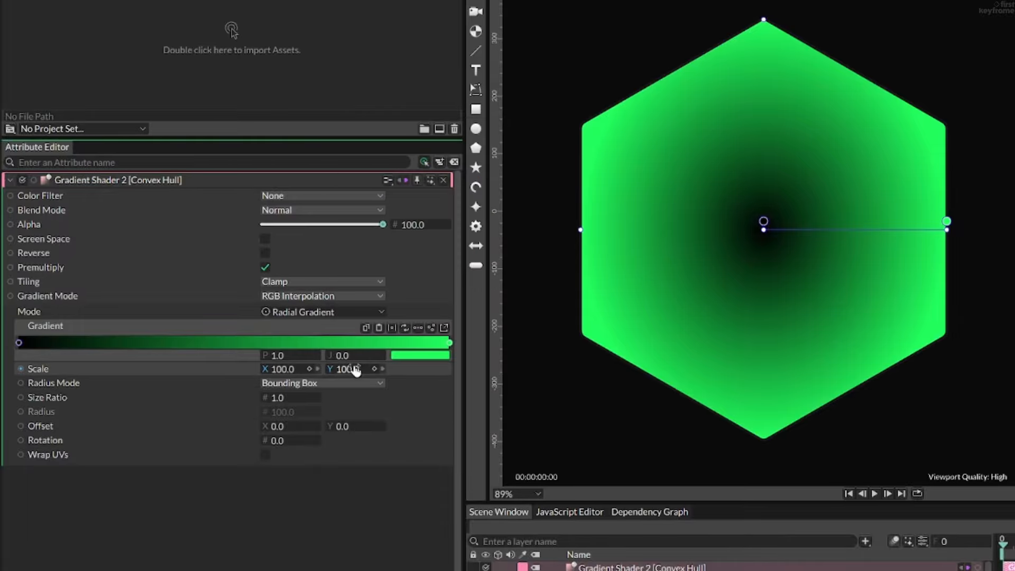
- Set the gradient's scale to 500 in X and Y, with Fixed Radius as its radius mode and Screen Space enabled
drag(356, 369, 476, 372)
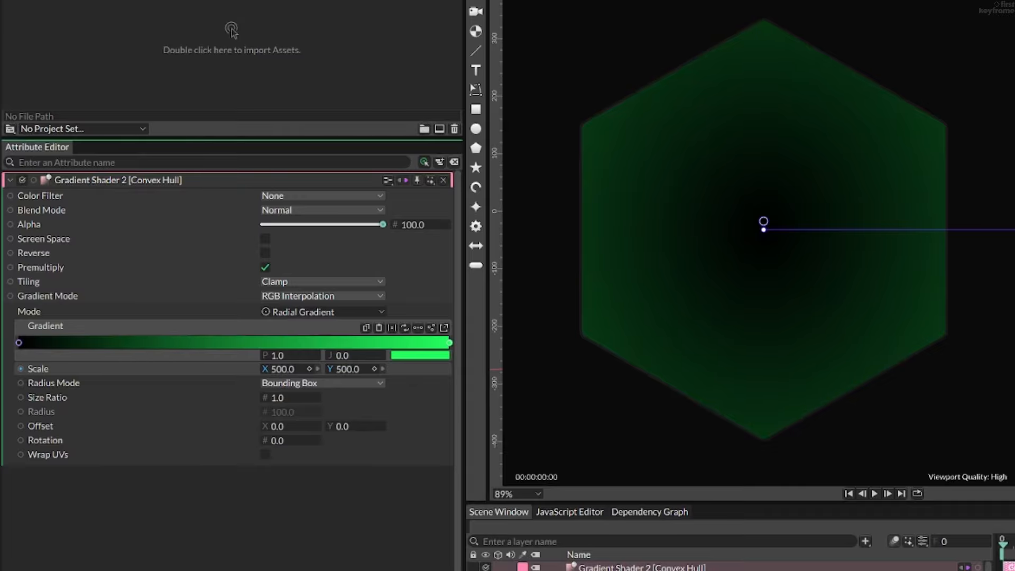
scroll(548, 316, down, 1)
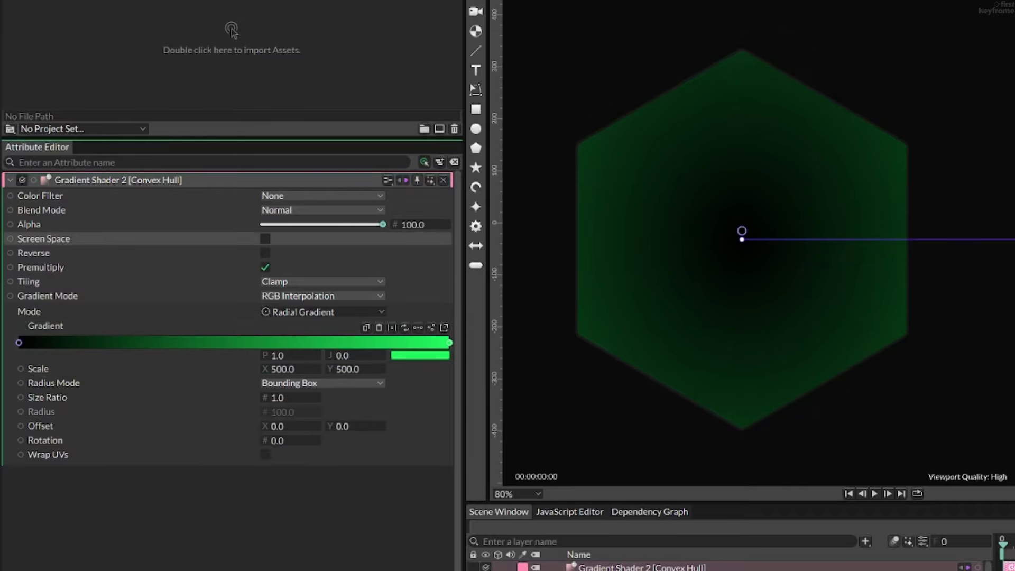
click(321, 383)
click(322, 369)
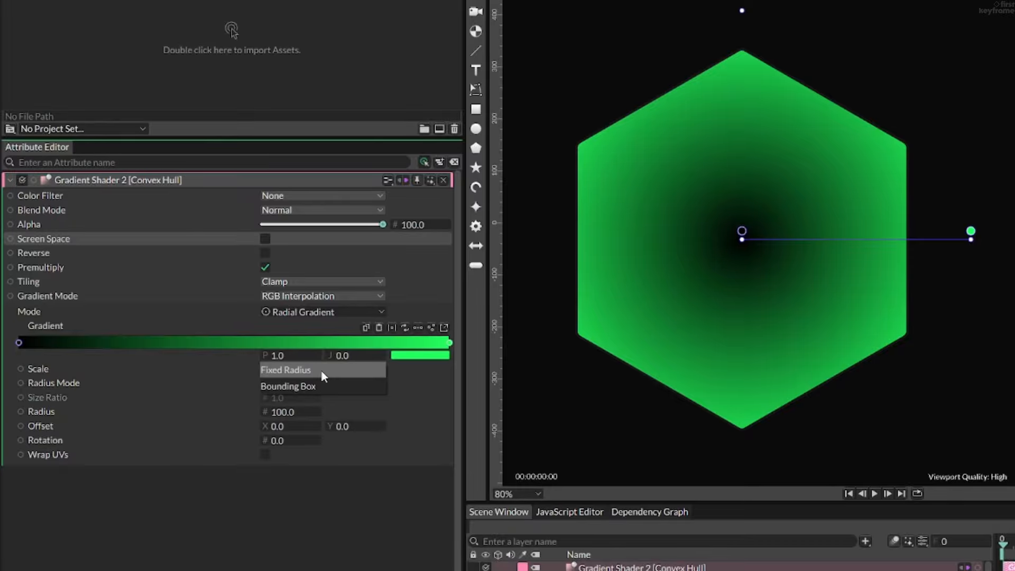
click(321, 369)
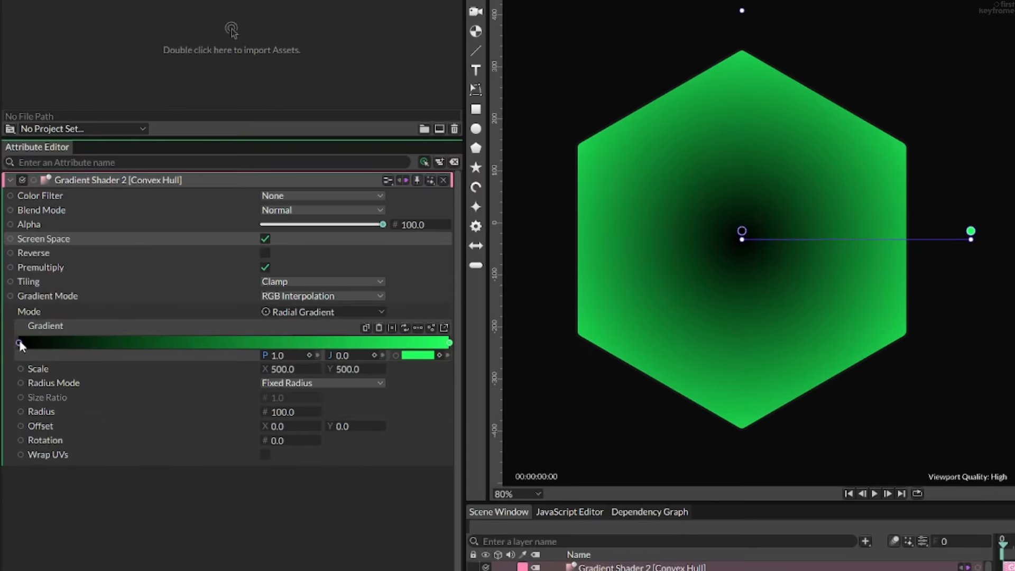
- Set the inner color stop of the gradient to 0b0b0b and reduce that stop's alpha
click(19, 342)
click(416, 356)
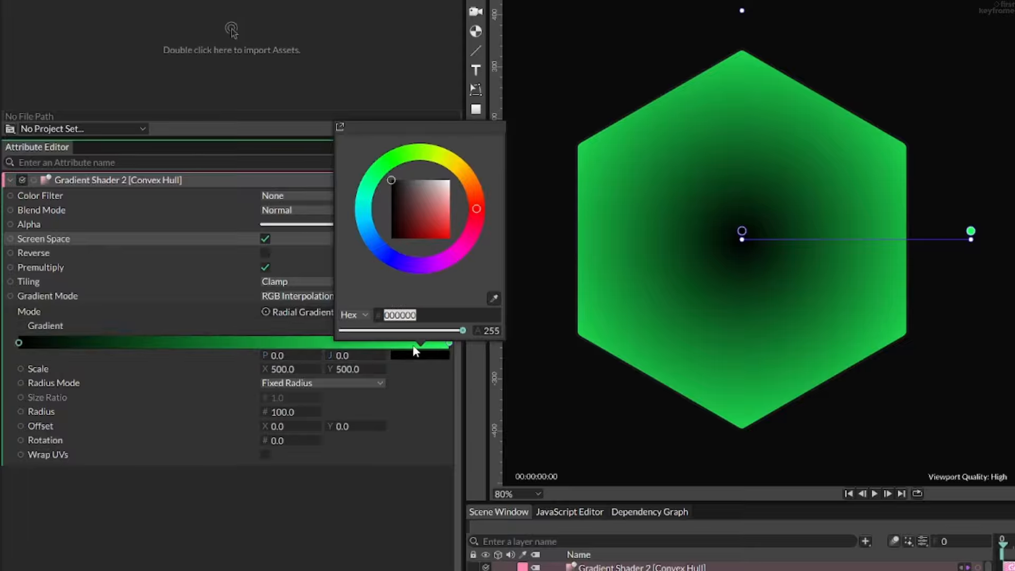
text(0b0b)
key(Return)
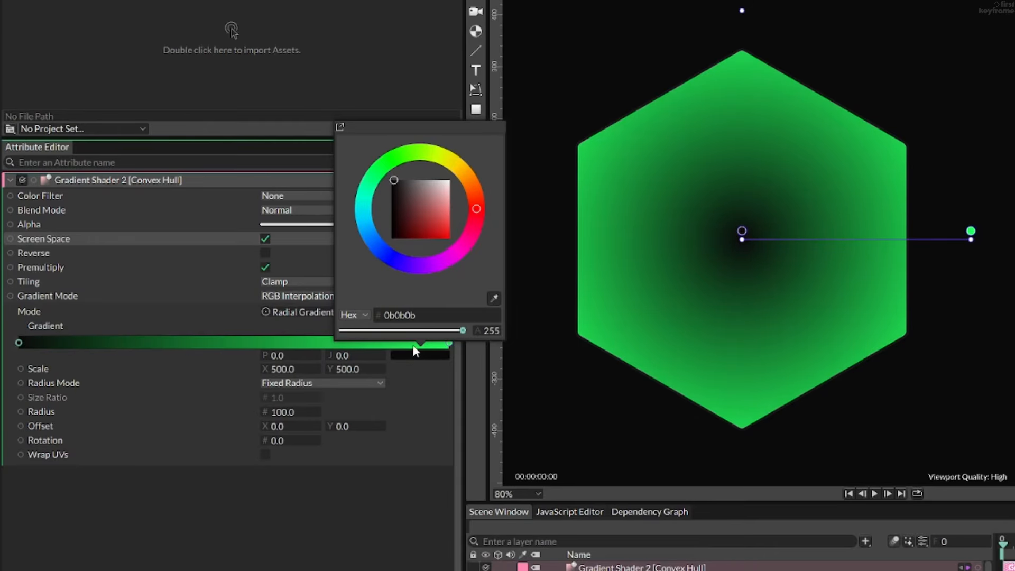
drag(458, 333, 438, 334)
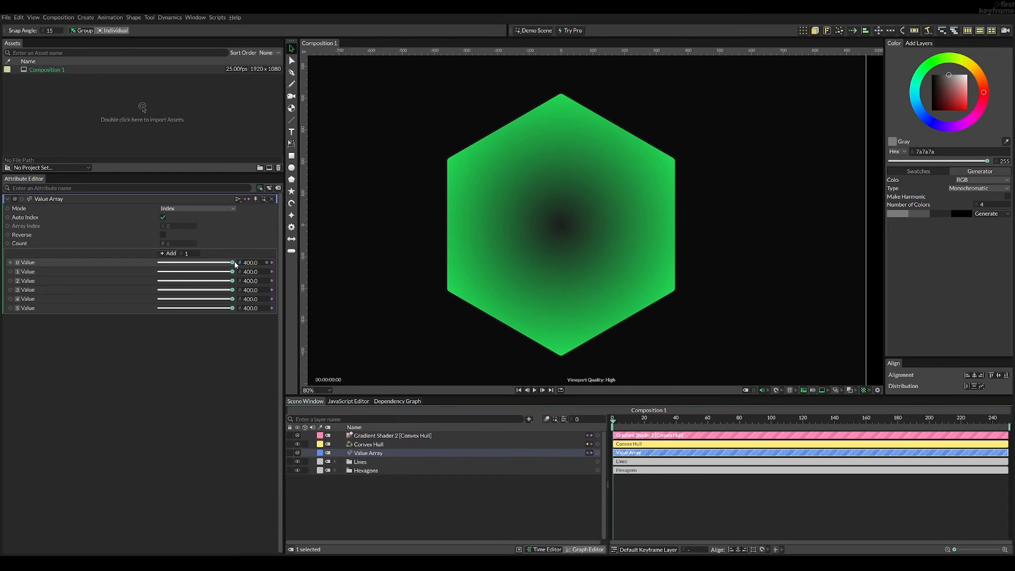
- Lower the Value Array values unevenly to form an irregular shape, and reduce the alpha of the Convex Hull's fill color
drag(233, 263, 215, 299)
click(372, 444)
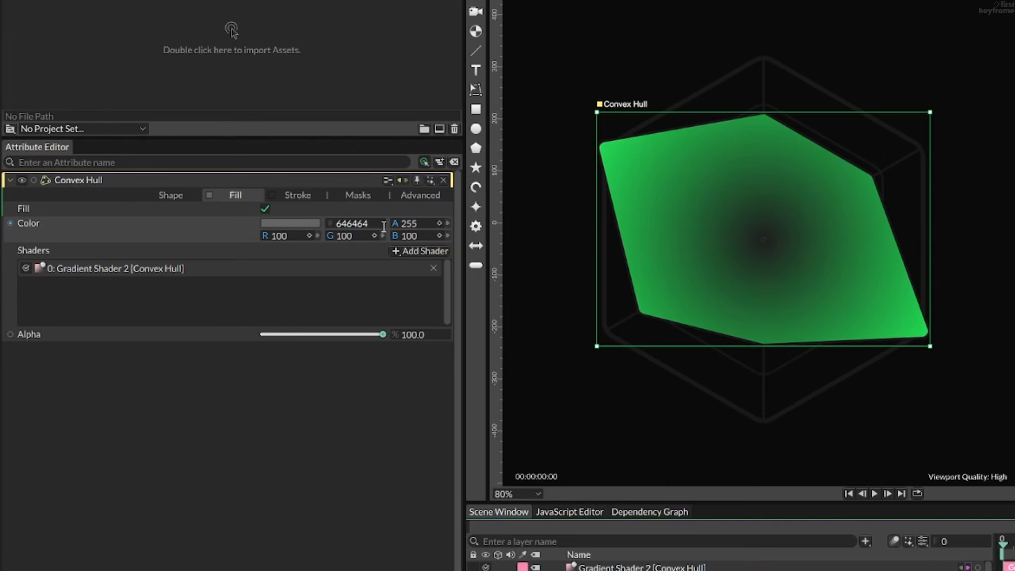
drag(401, 226, 106, 227)
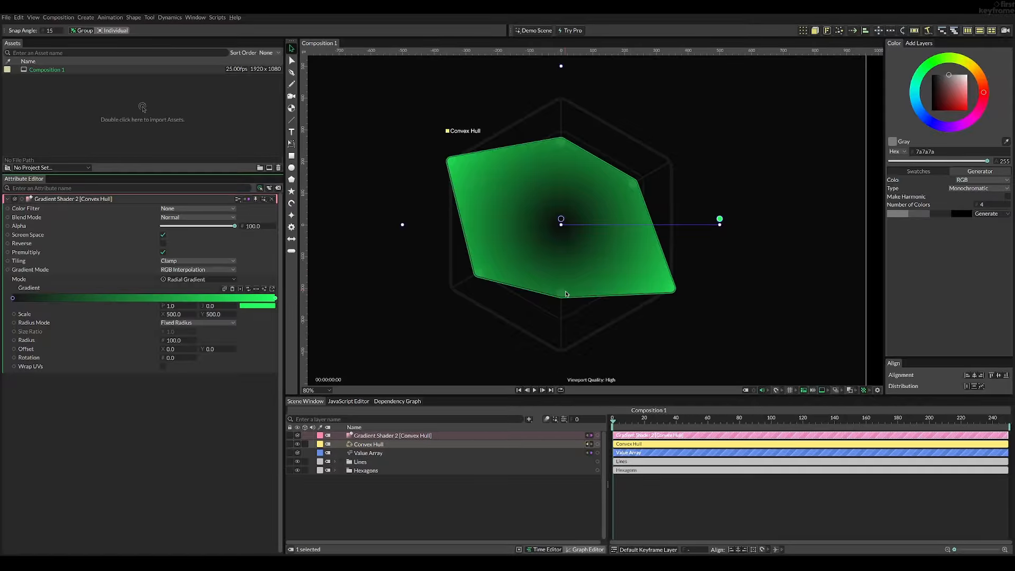
- Hide the six ellipses, 0 to 5, inside the three line groups of the Lines group
scroll(566, 294, up, 3)
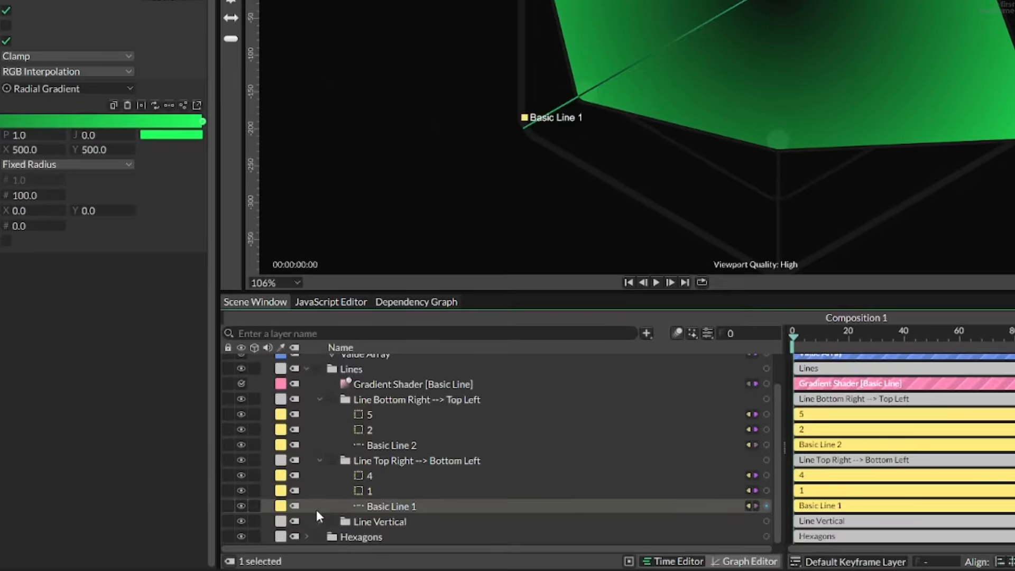
click(342, 526)
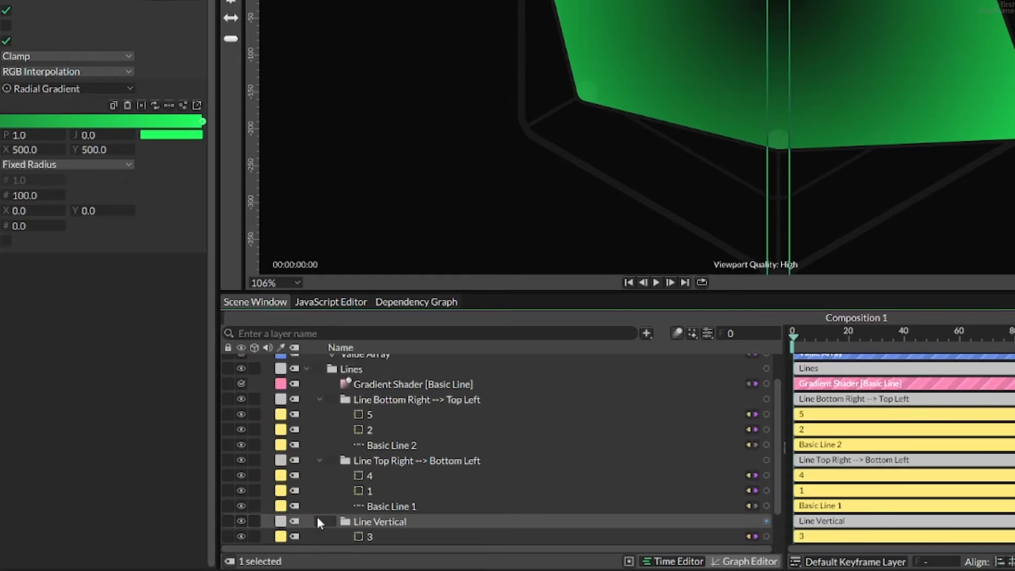
scroll(316, 515, down, 1)
click(241, 490)
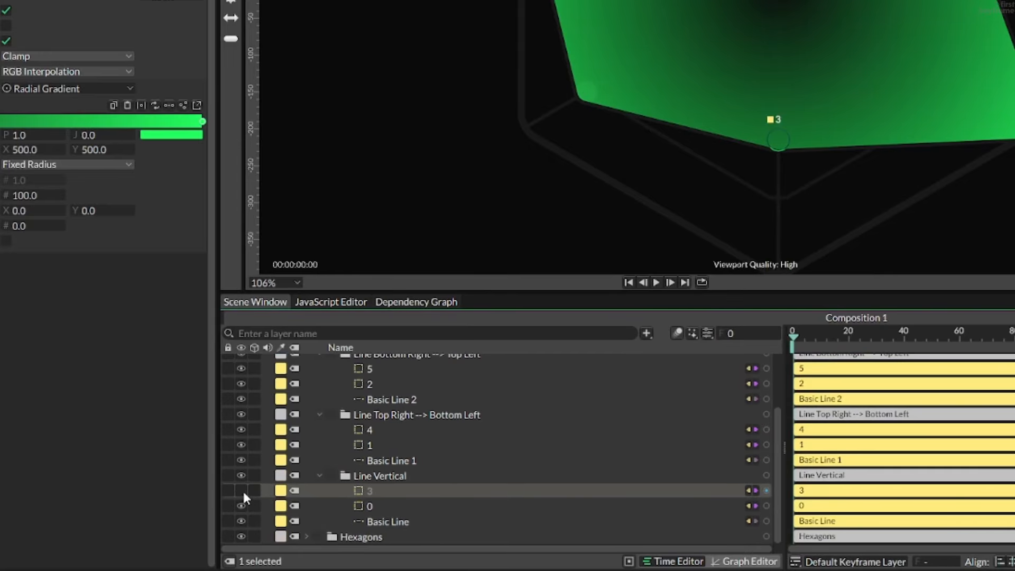
click(241, 506)
click(241, 429)
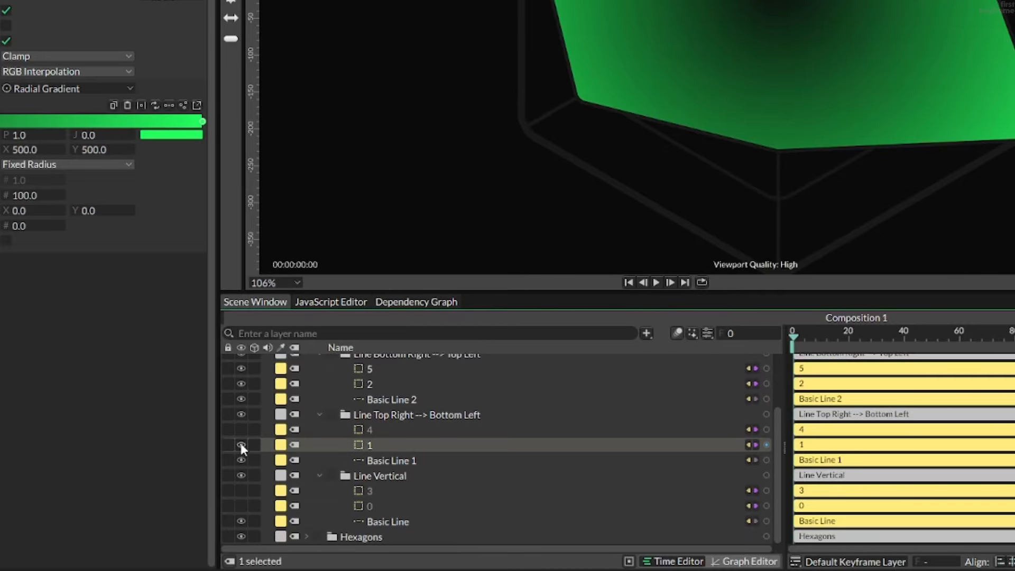
click(241, 444)
click(241, 368)
click(241, 383)
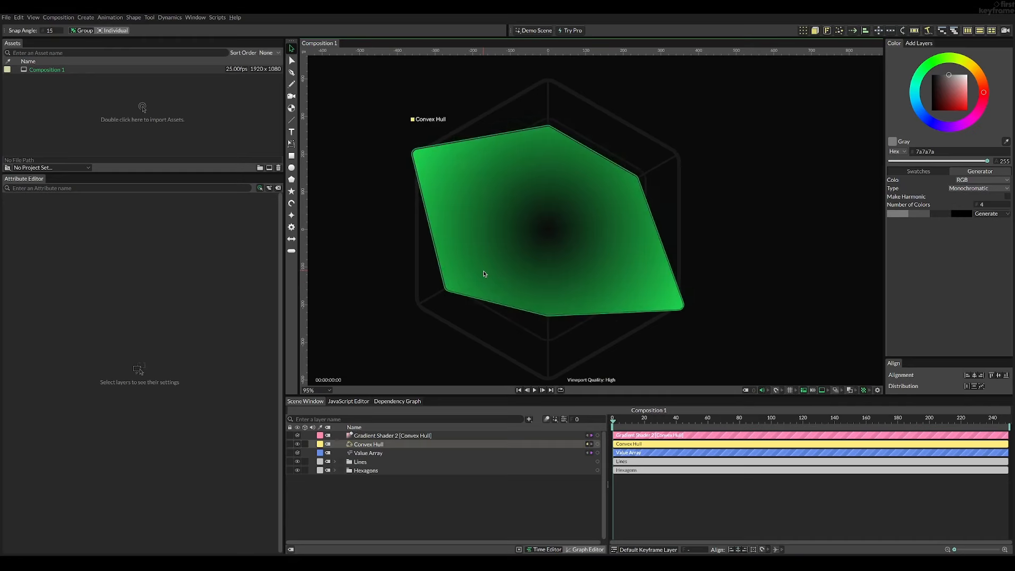
- Add an Inner Shadow filter to the Convex Hull
click(484, 273)
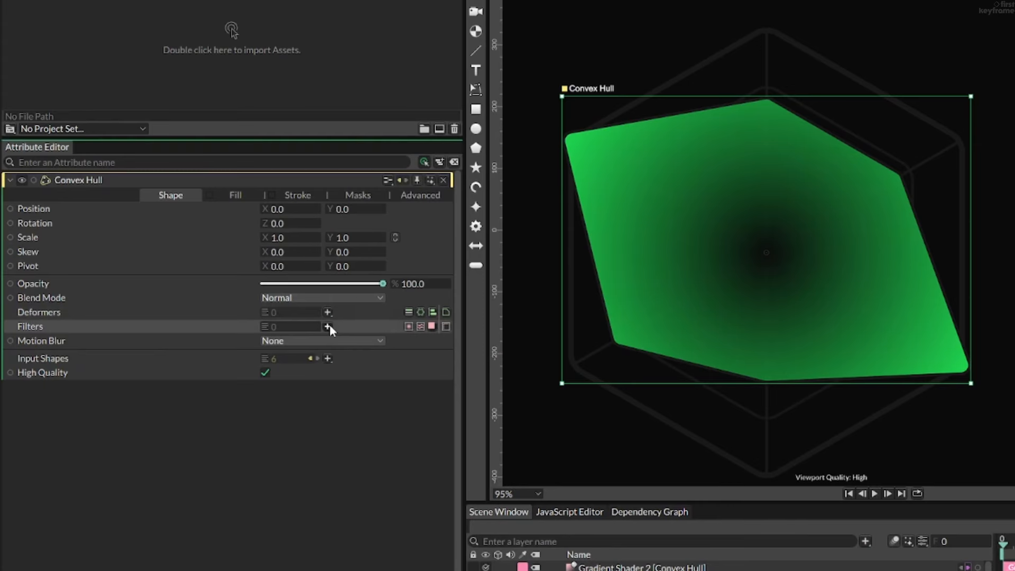
click(328, 325)
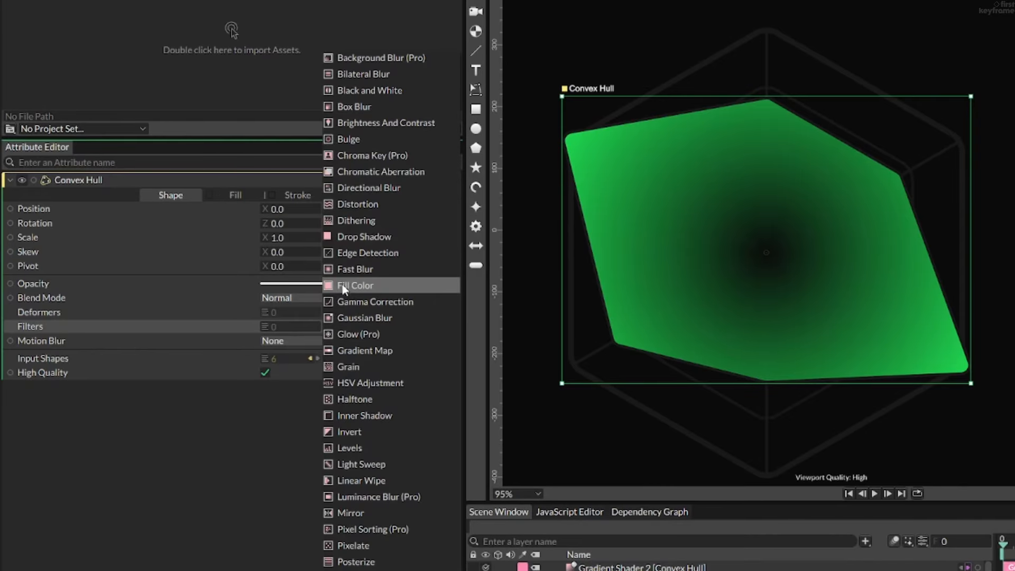
click(353, 407)
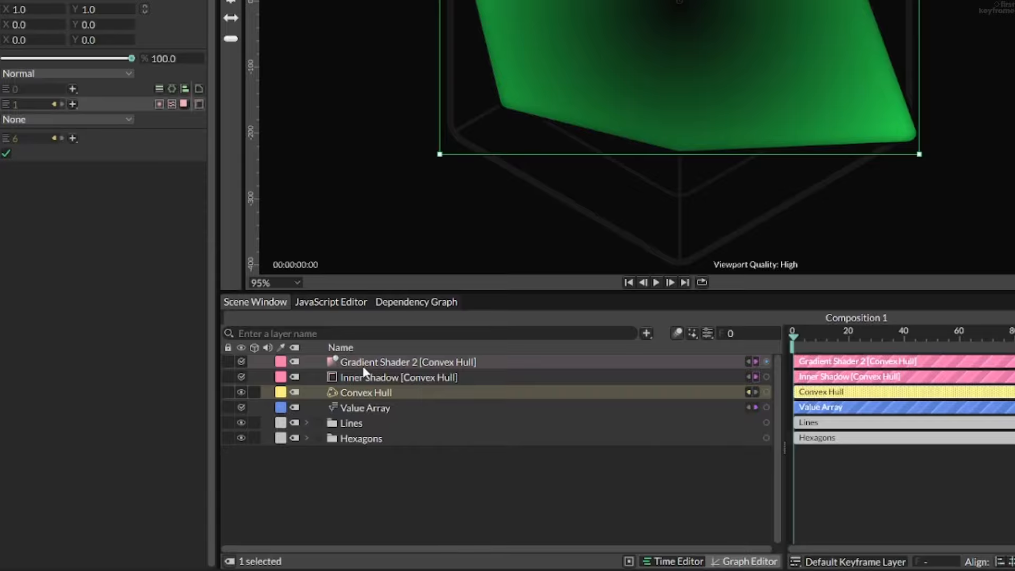
- Try white, ffffff, as the Inner Shadow's color and return it to black, 000000
click(371, 374)
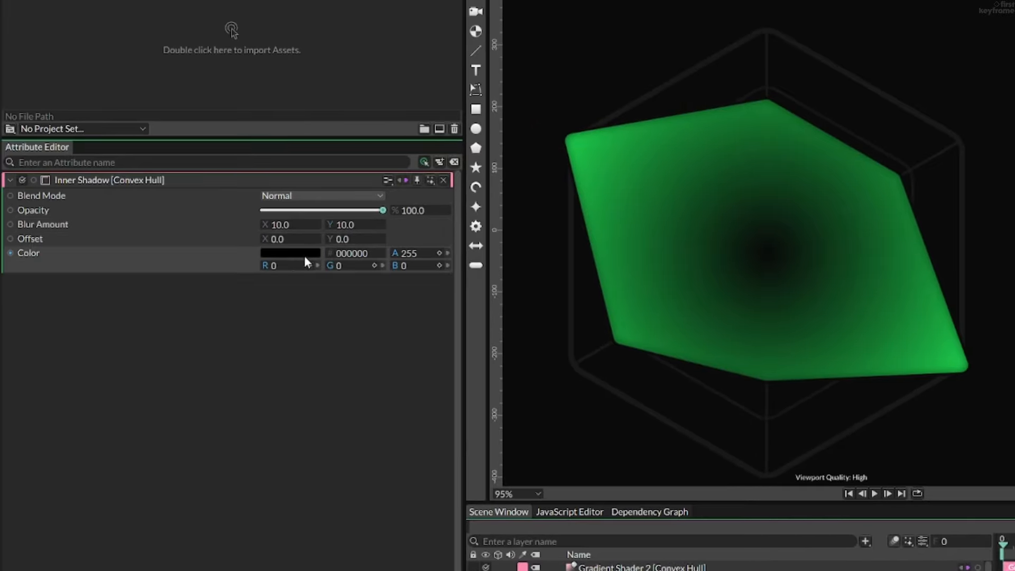
click(289, 252)
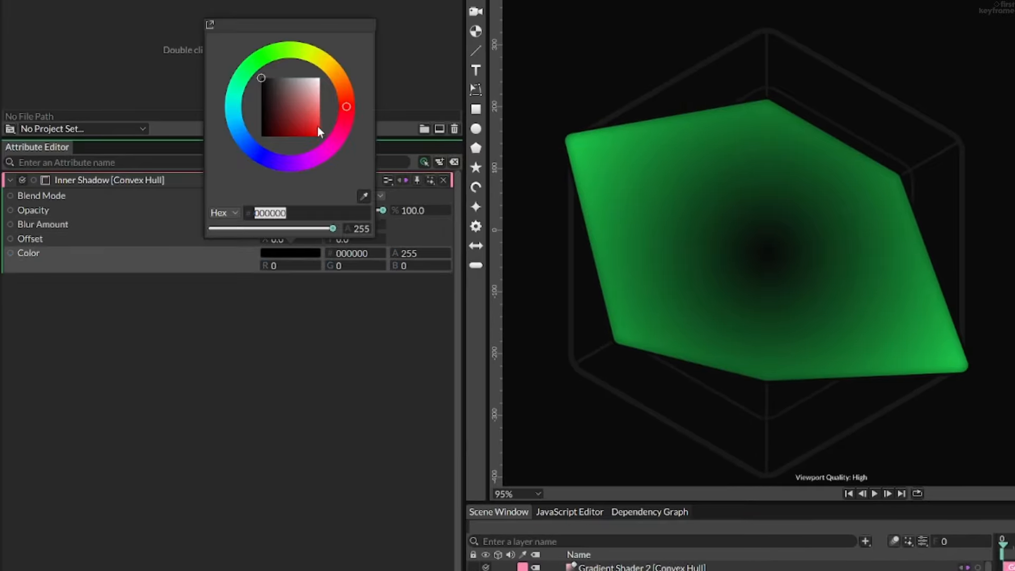
drag(298, 94, 401, 52)
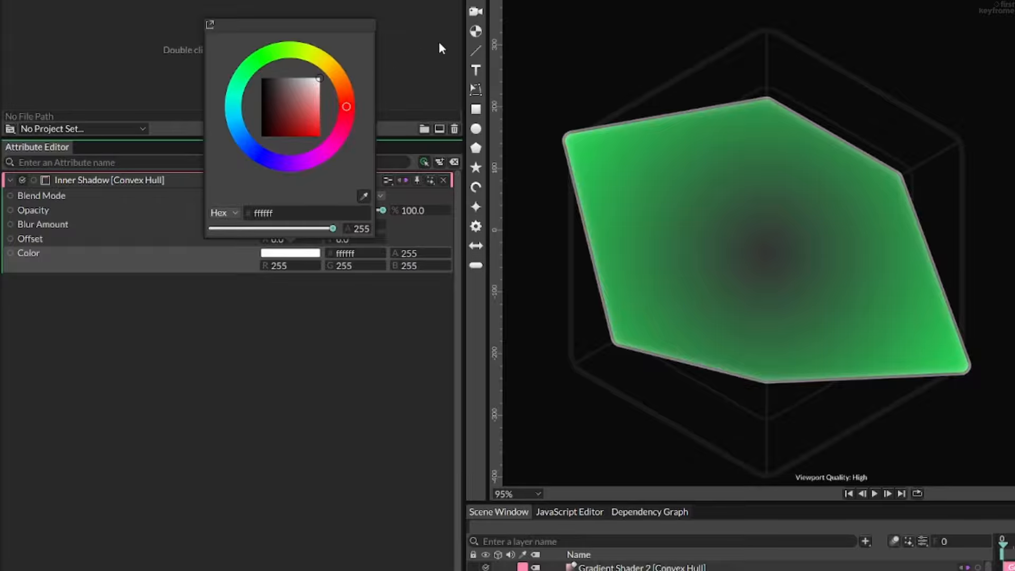
drag(291, 84, 222, 70)
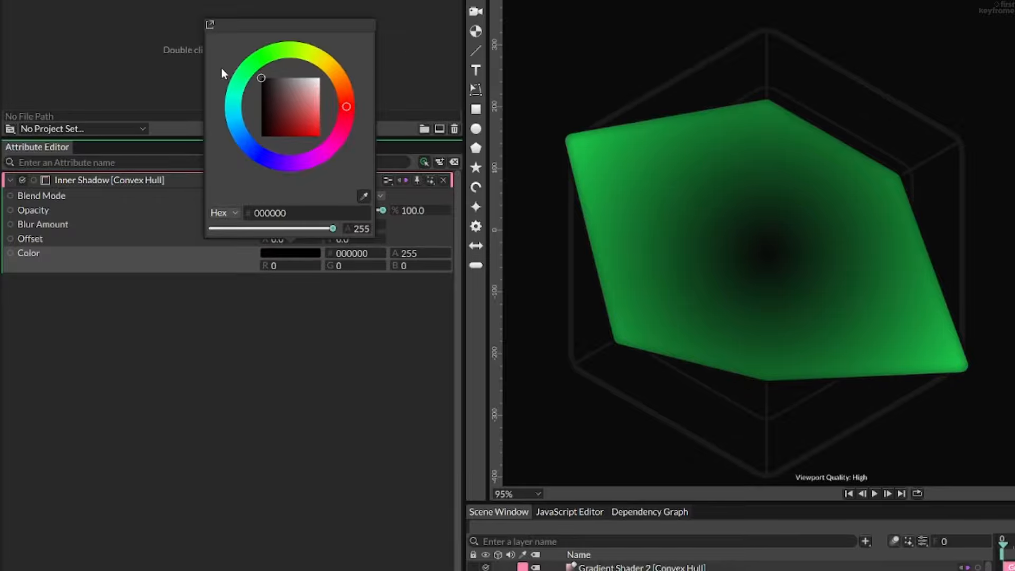
click(268, 253)
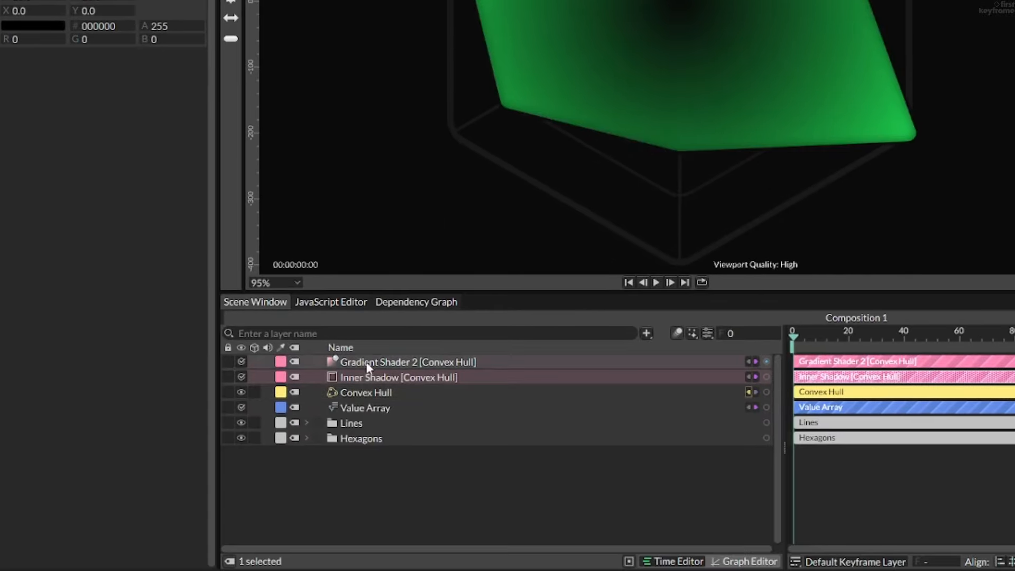
- Copy the green end color from Gradient Shader 2 and set the Inner Shadow's color to 22ff5d
click(369, 364)
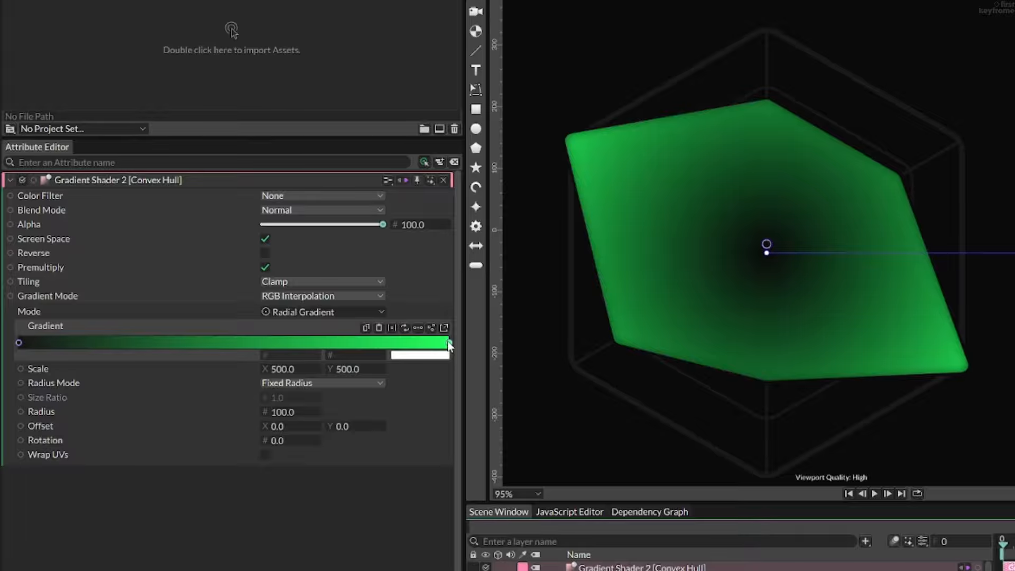
click(448, 343)
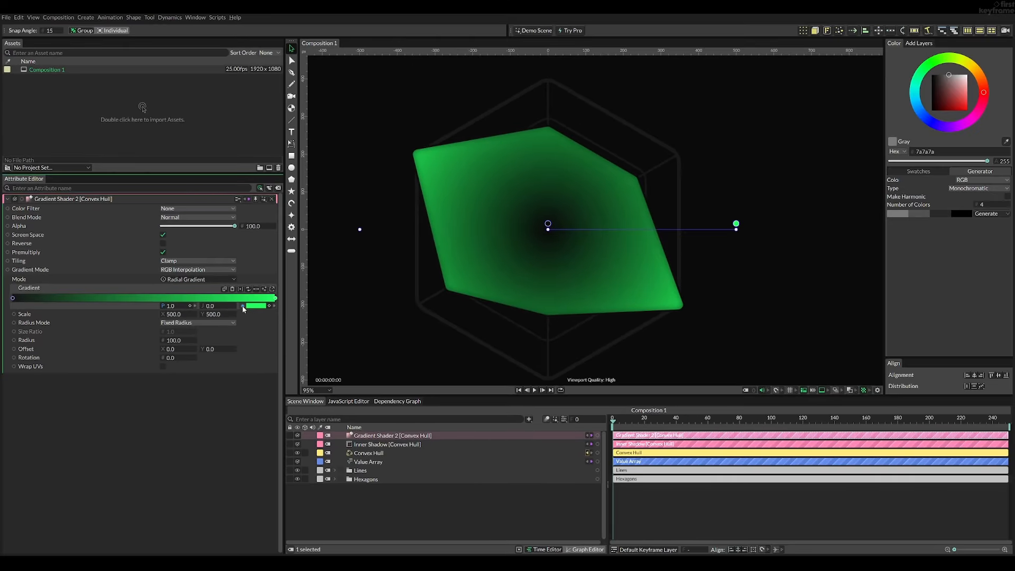
drag(242, 306, 285, 342)
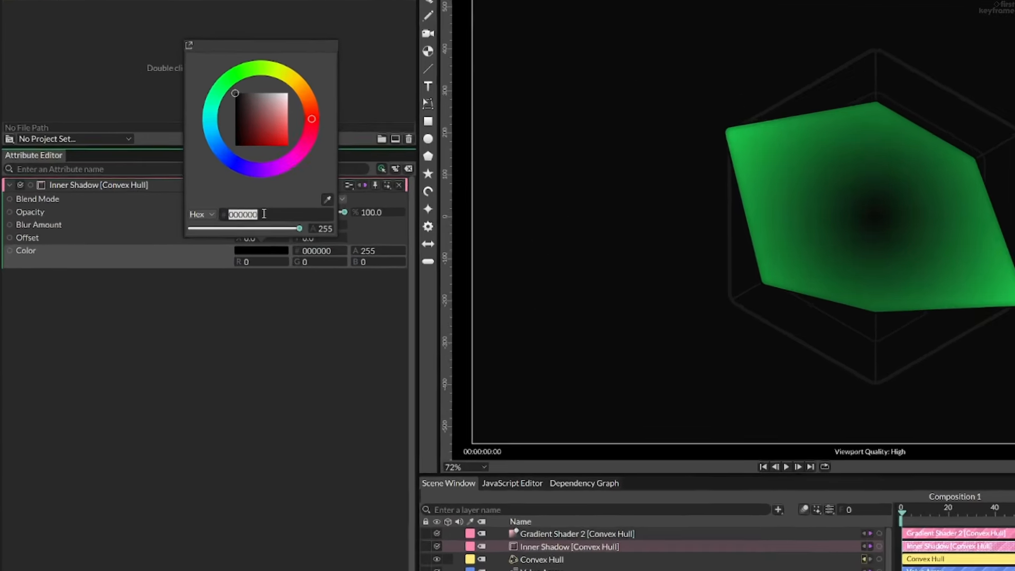
text(22ff5)
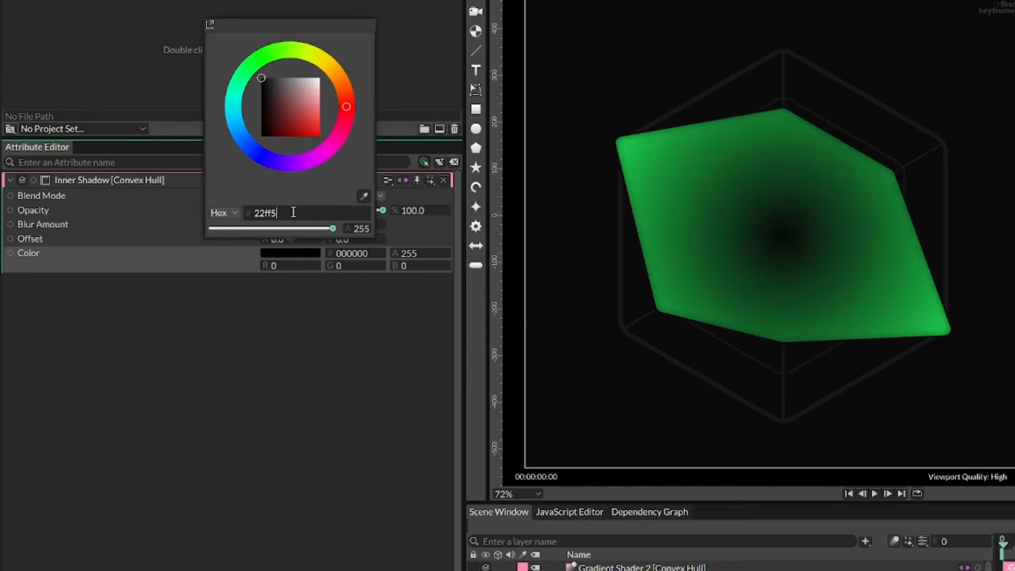
text(d)
key(Return)
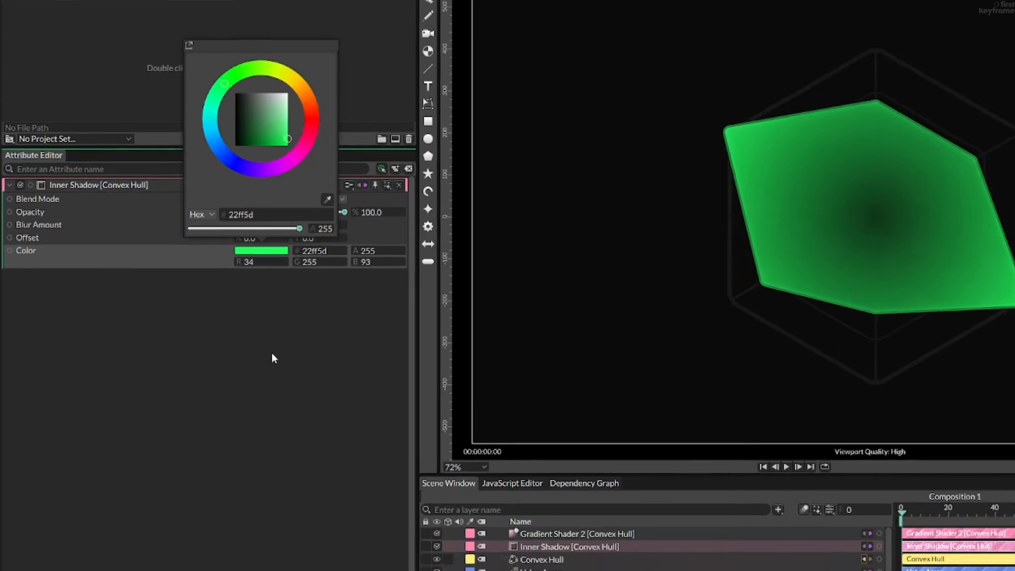
click(334, 381)
scroll(726, 224, up, 5)
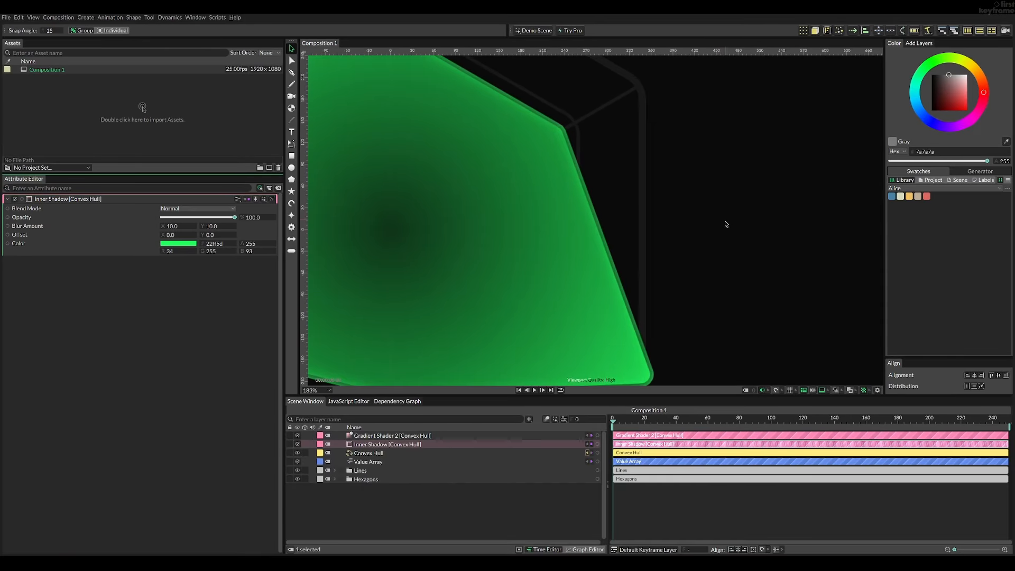
scroll(644, 290, up, 2)
drag(637, 304, 711, 185)
scroll(711, 186, down, 3)
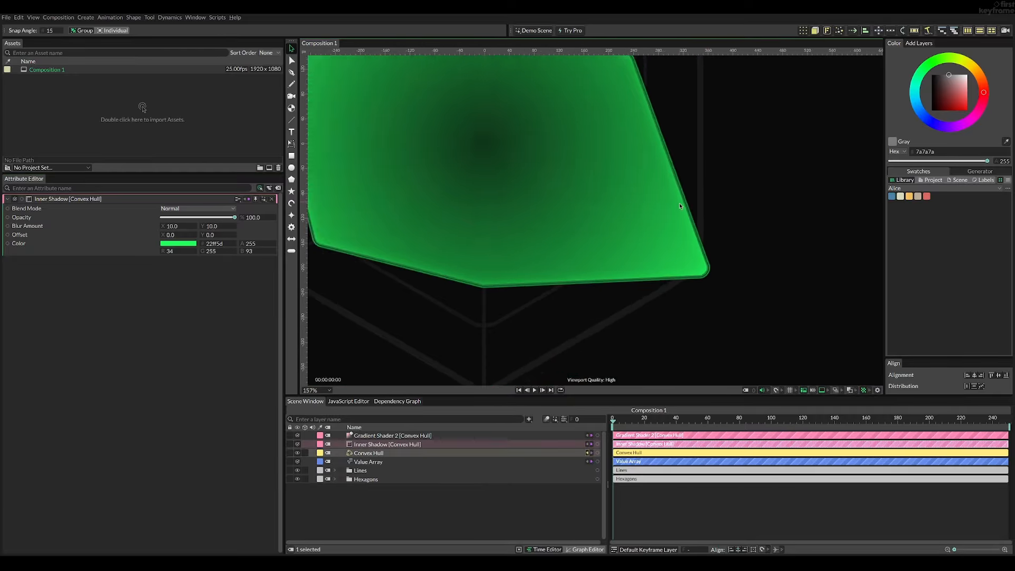
- Parent Gradient Shader 2 and the Inner Shadow under the Convex Hull in the scene
drag(232, 280, 274, 297)
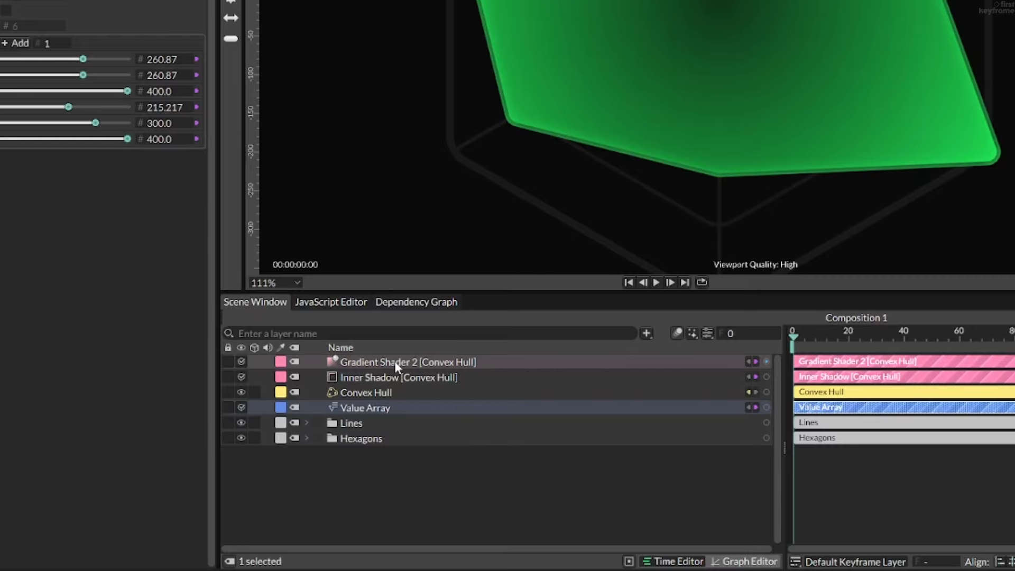
click(398, 367)
shift+click(395, 377)
drag(395, 377, 391, 391)
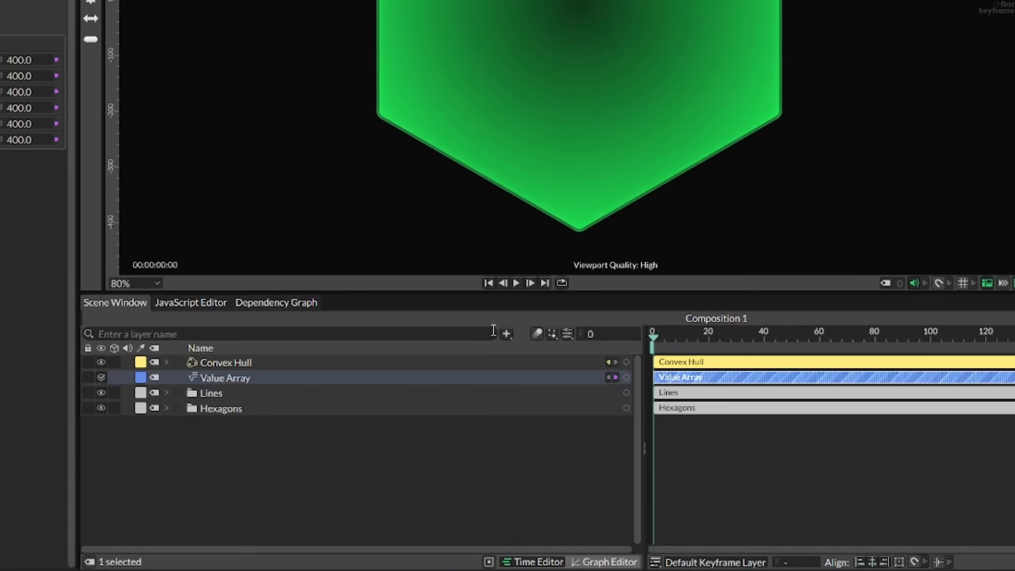
- Add a Random behaviour and set its Maximum to 400
click(516, 372)
text(rando)
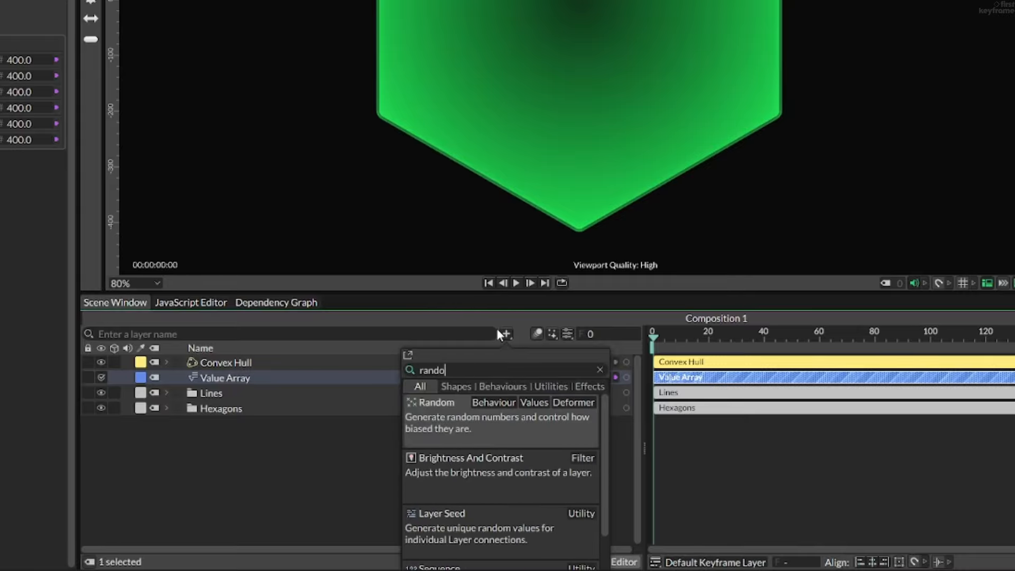
key(Return)
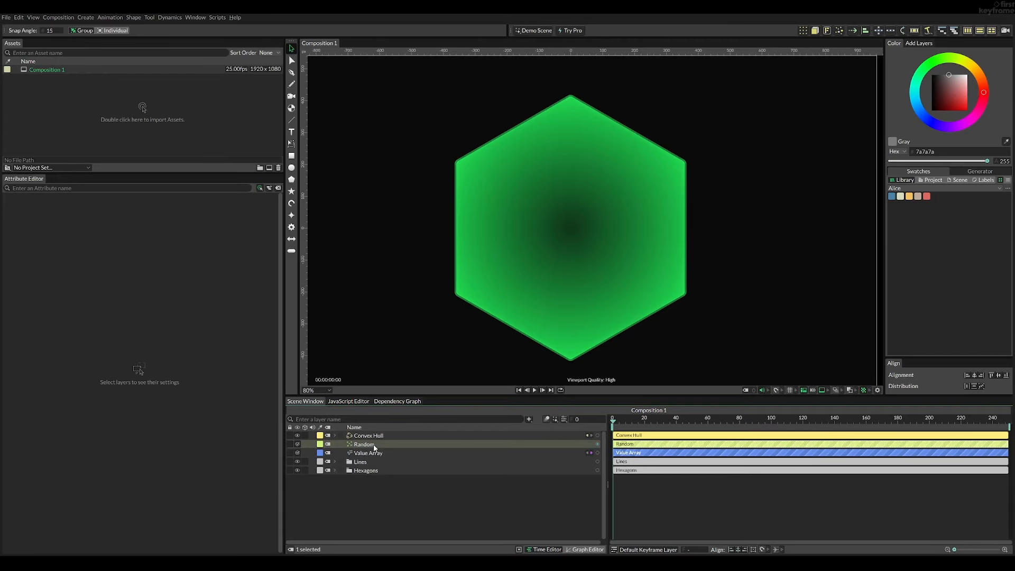
click(364, 444)
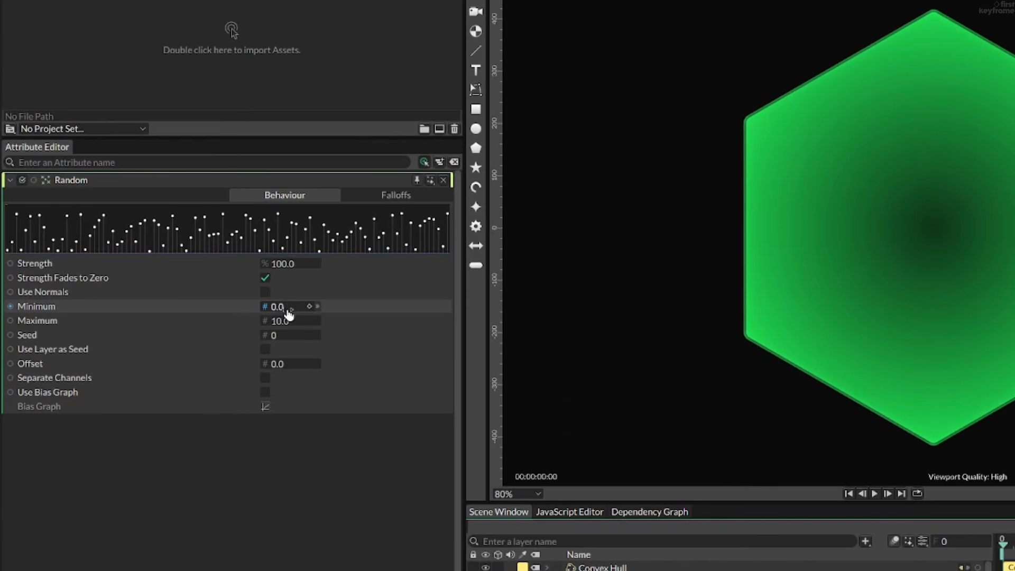
click(287, 321)
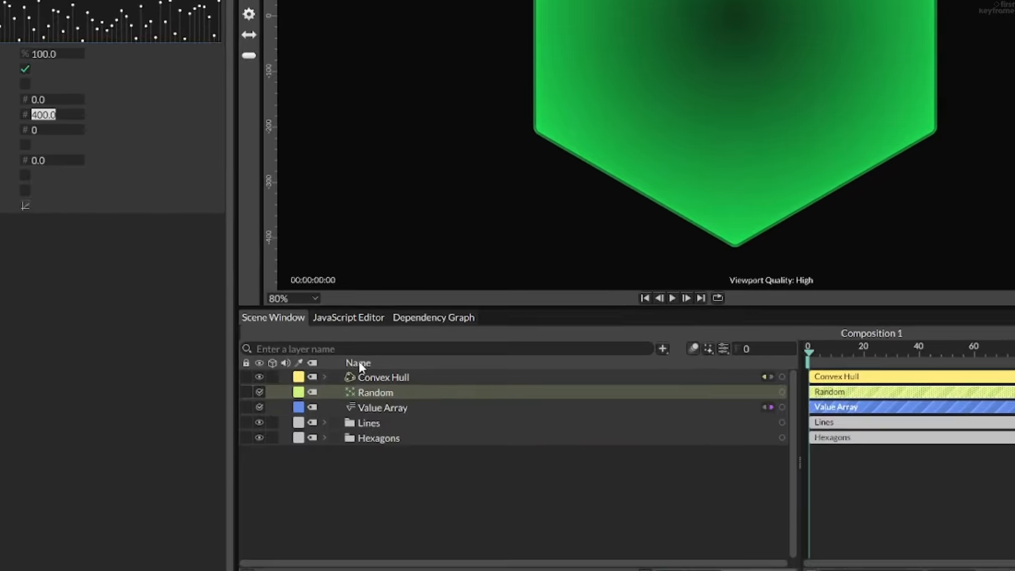
- Connect the Random behaviour to all six values, 0 to 5, of the Value Array
click(372, 391)
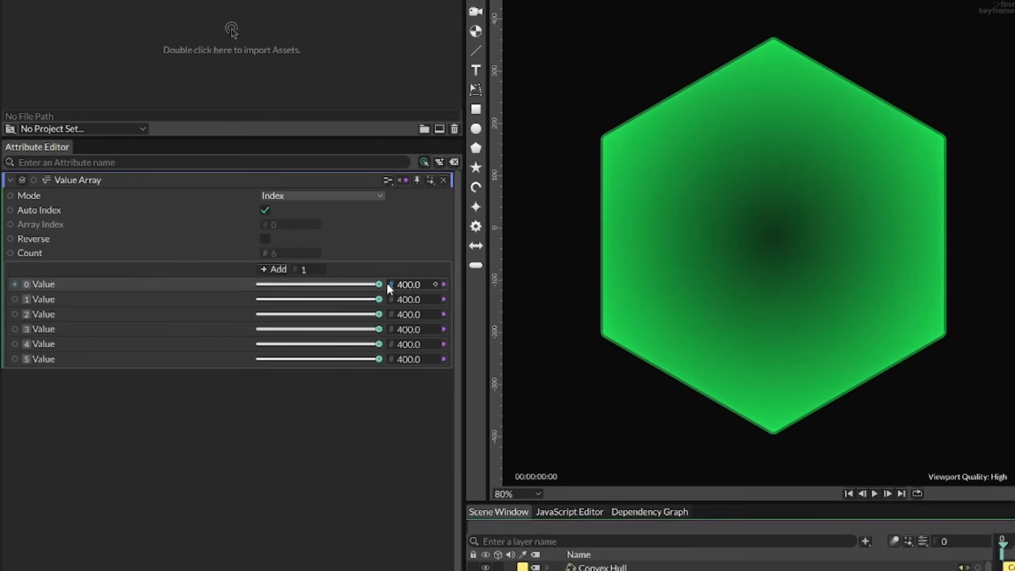
drag(334, 244, 136, 240)
drag(180, 279, 404, 278)
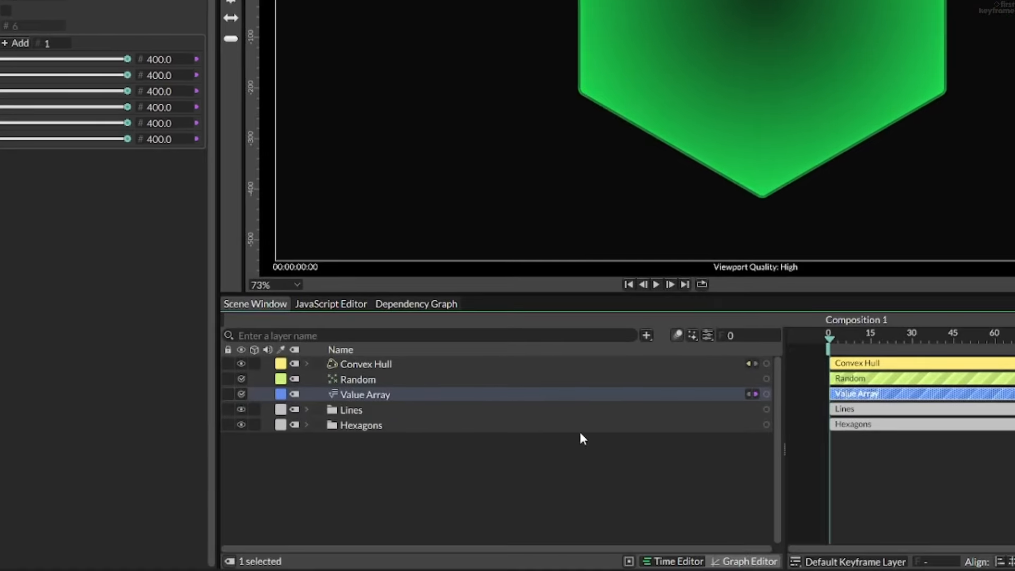
drag(763, 379, 158, 59)
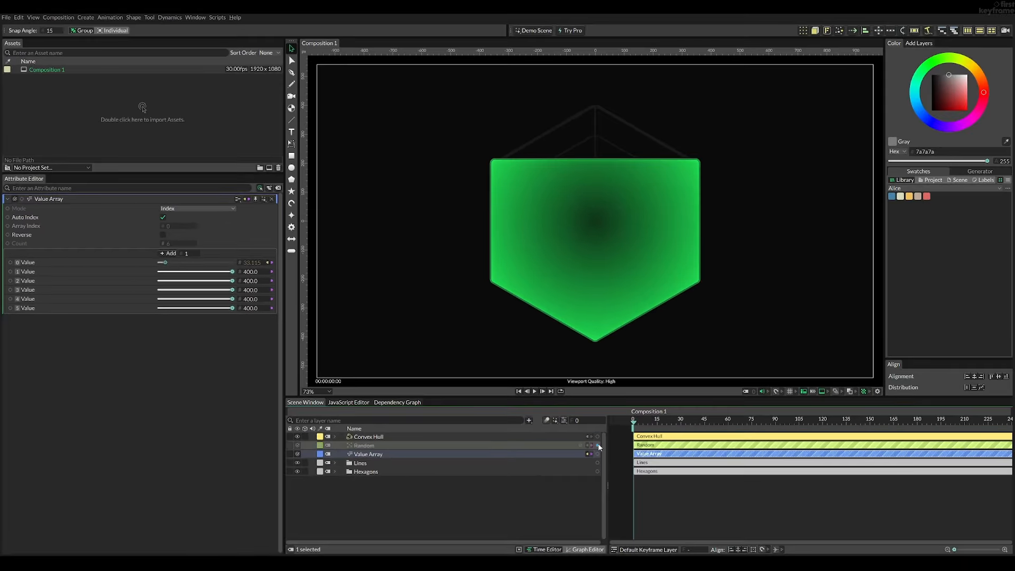
drag(592, 446, 245, 307)
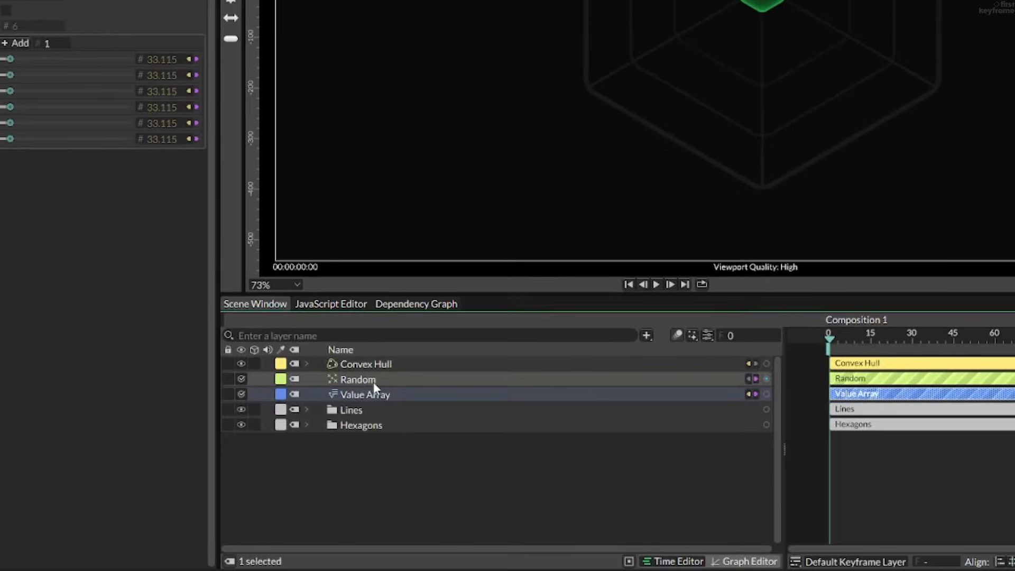
- Enable Use Layer as Seed on the Random behaviour
click(372, 380)
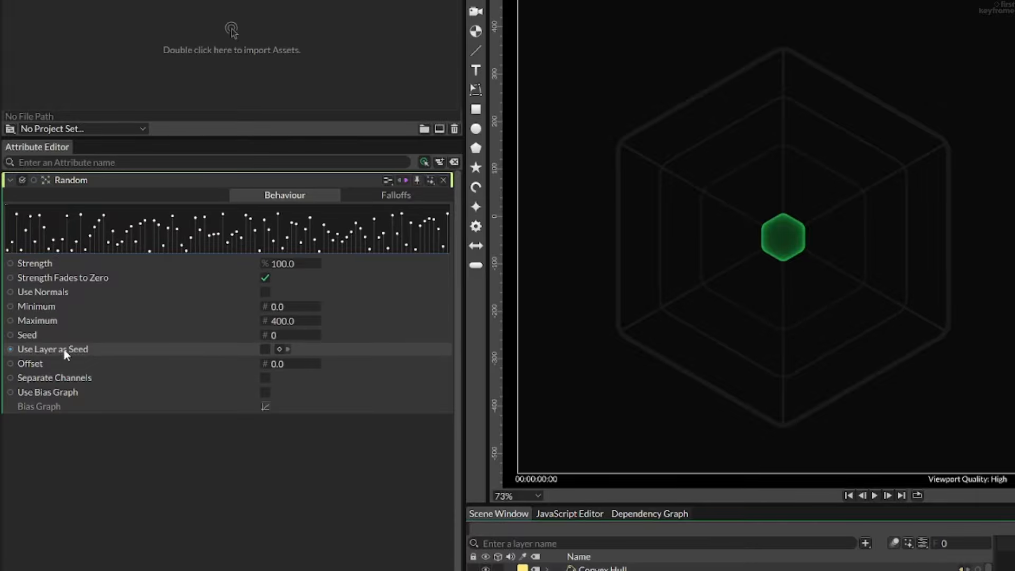
click(266, 349)
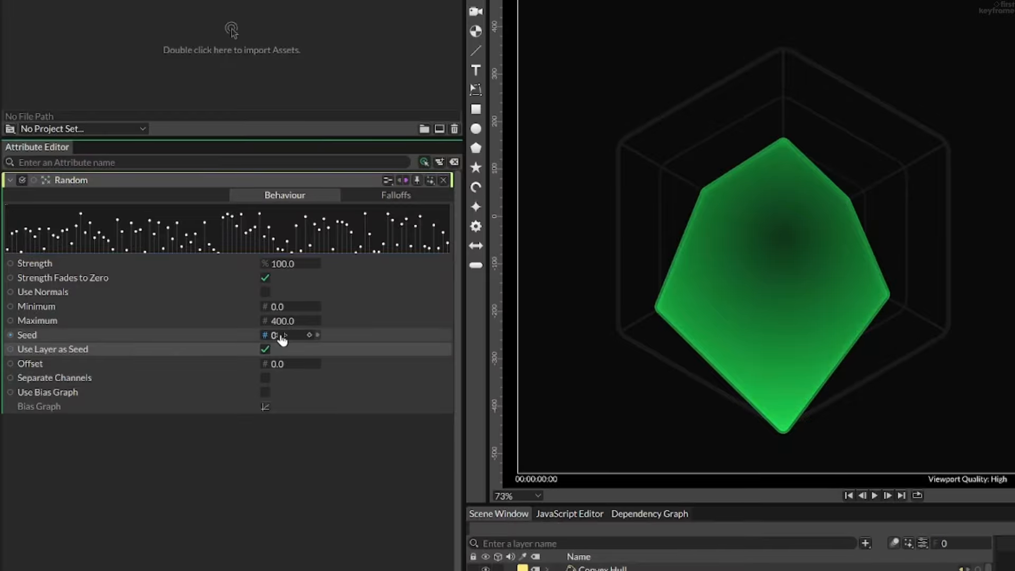
- Try a Seed of 25 on the Random behaviour, undo it, and test its Strength
drag(283, 340, 304, 339)
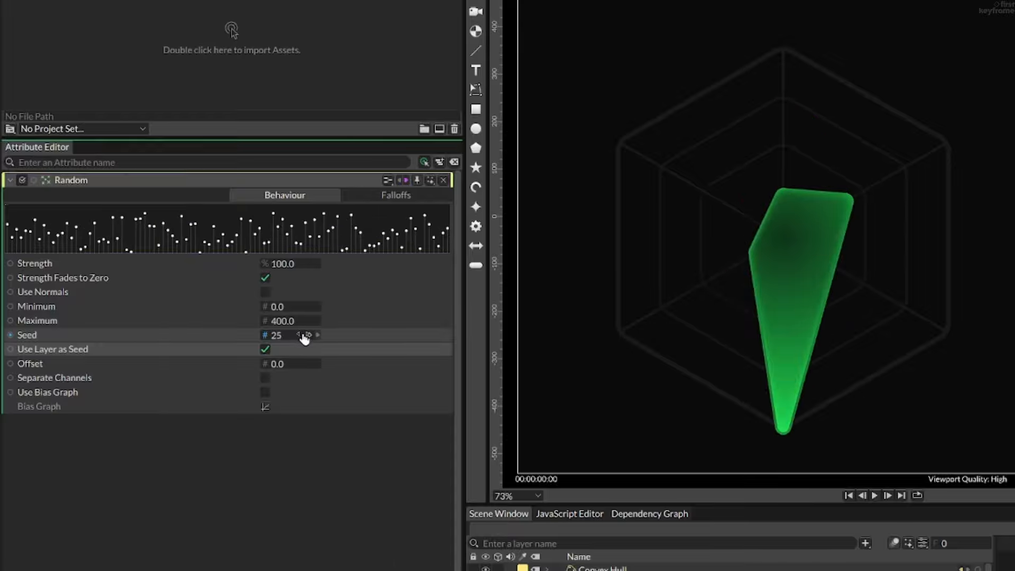
key(ctrl+z)
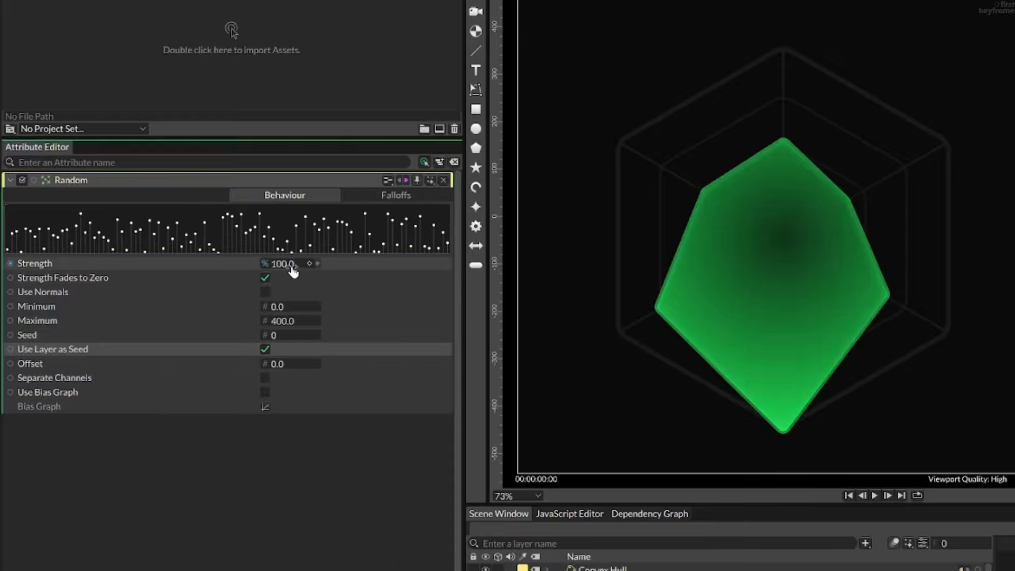
drag(290, 264, 283, 287)
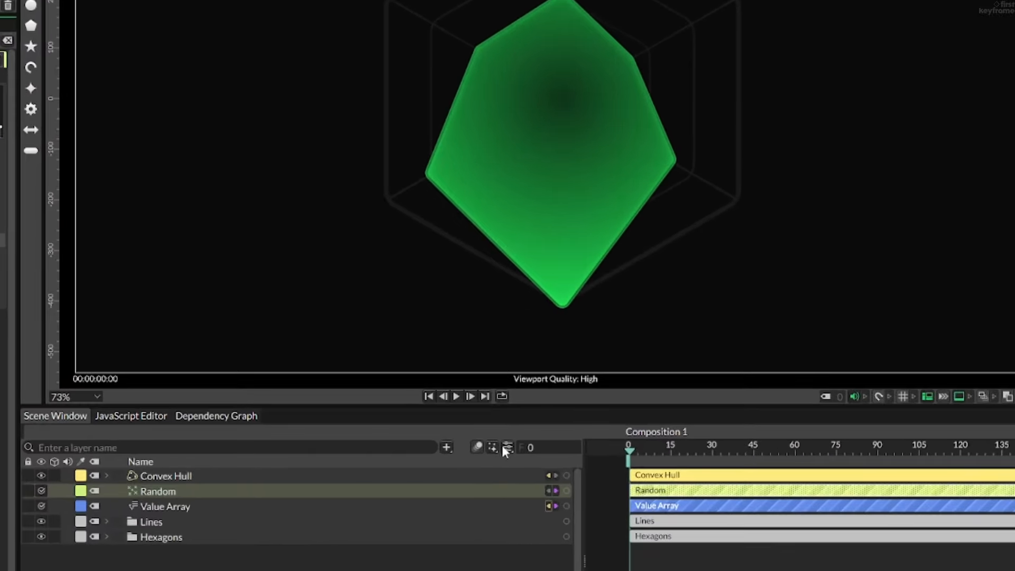
- Set the composition's frame rate to 60 fps and keyframe the Random's Strength at 100 on frame 60
click(506, 447)
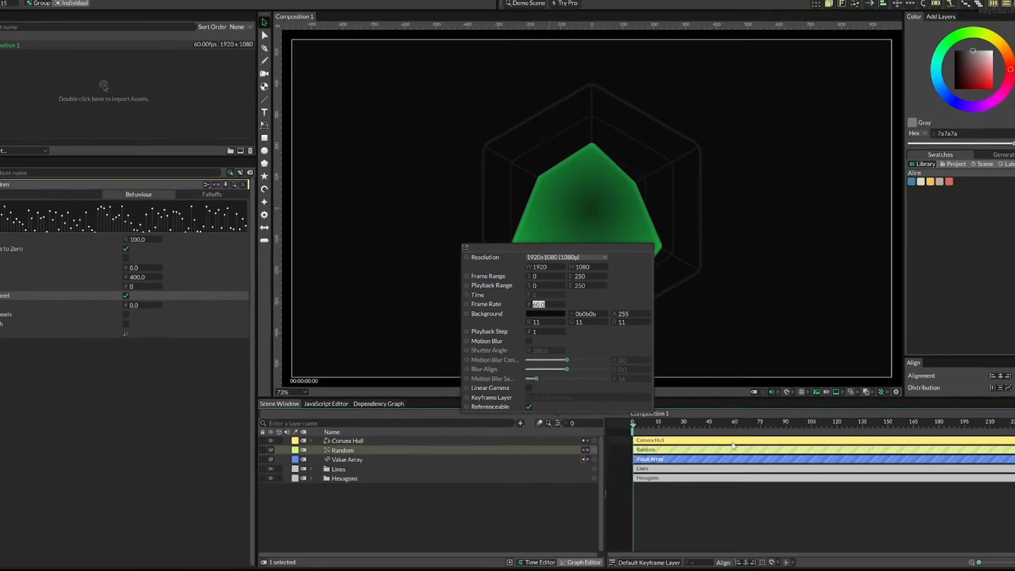
click(766, 459)
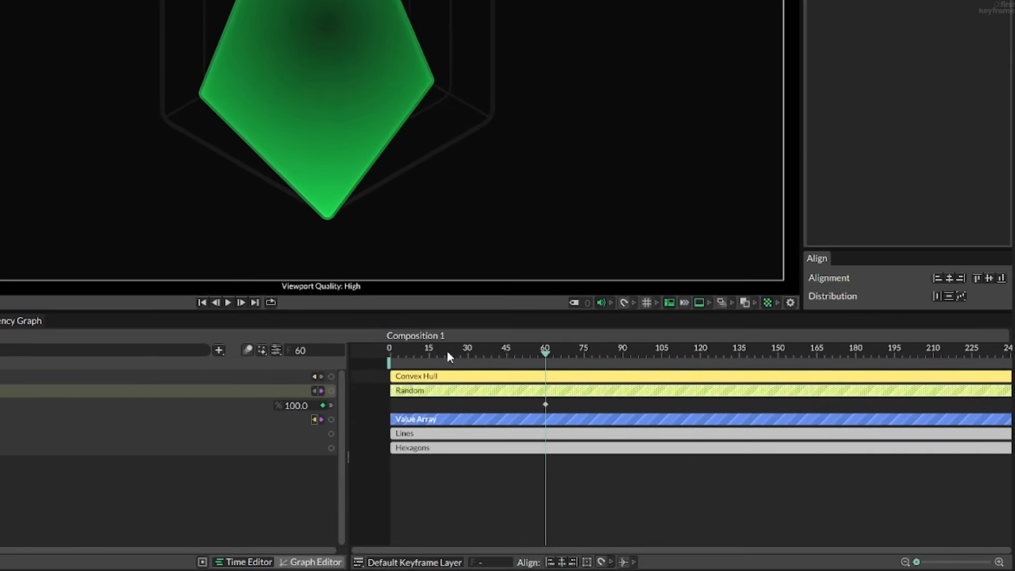
- Set the Random's Strength to 0 at frame 0 and play back the animation
drag(446, 350, 357, 347)
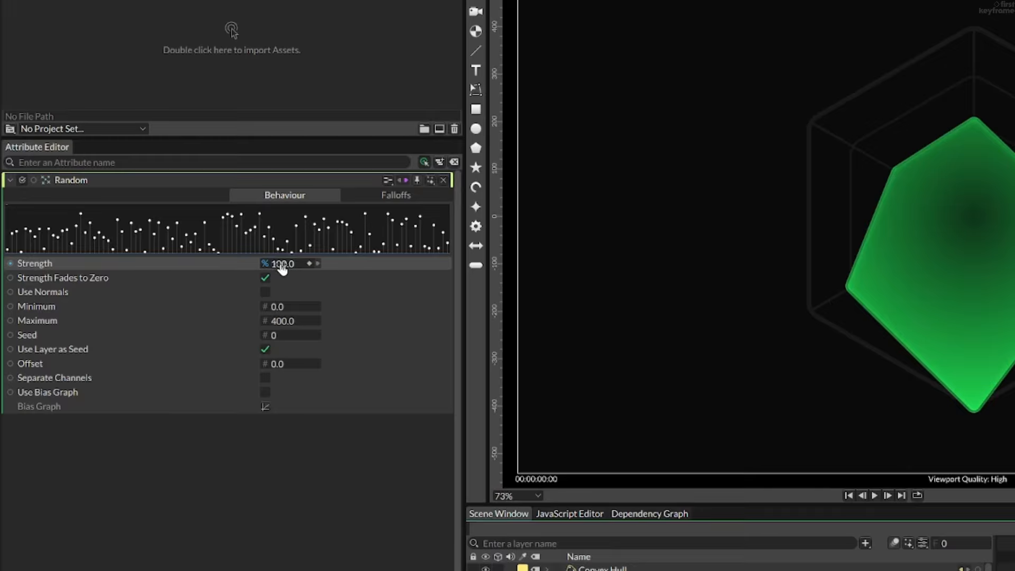
click(281, 267)
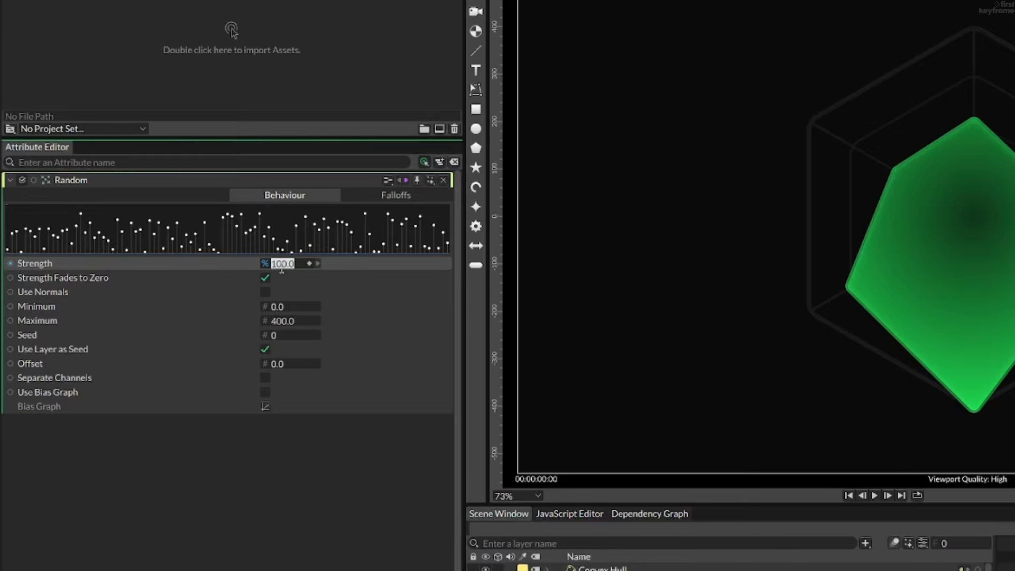
text(0)
key(Return)
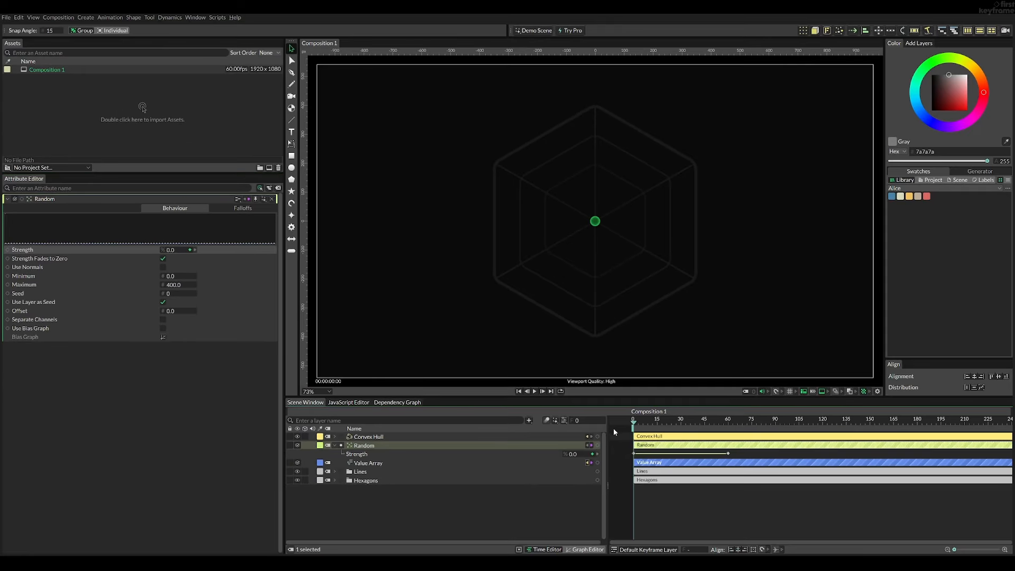
key(space)
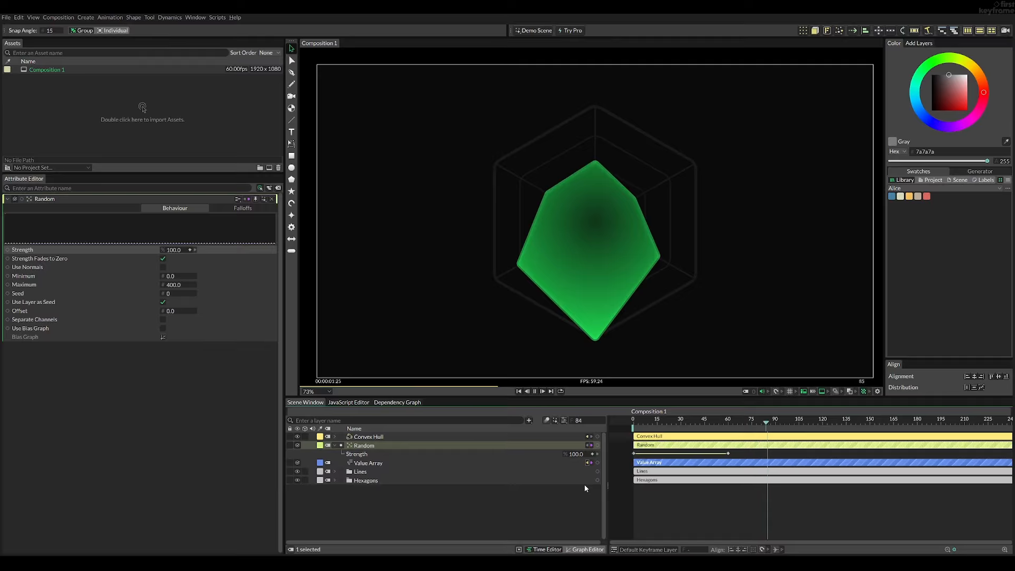
key(space)
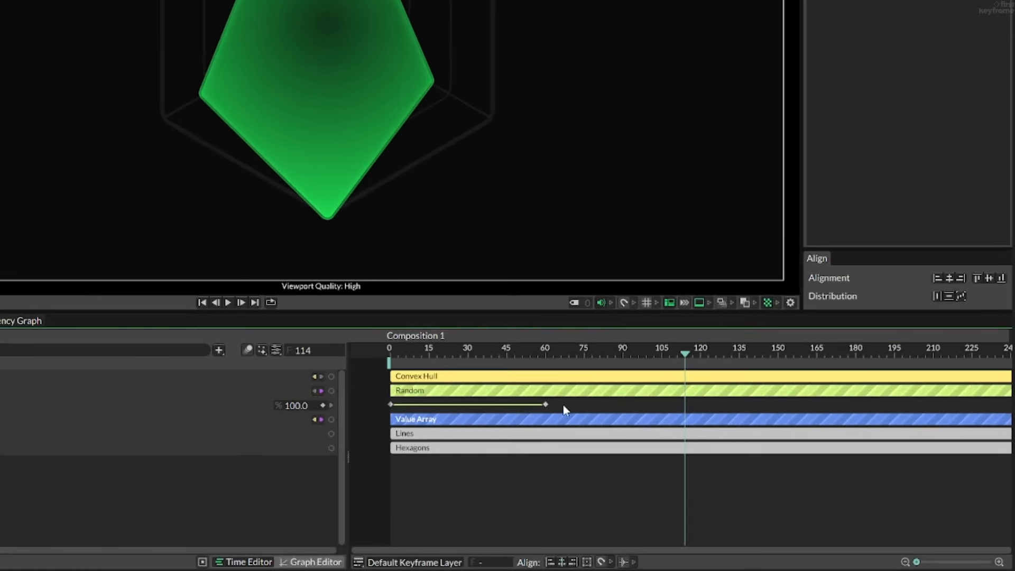
- Ease both Strength keyframes into a smooth S-curve and play the animation from the start
drag(739, 453, 631, 458)
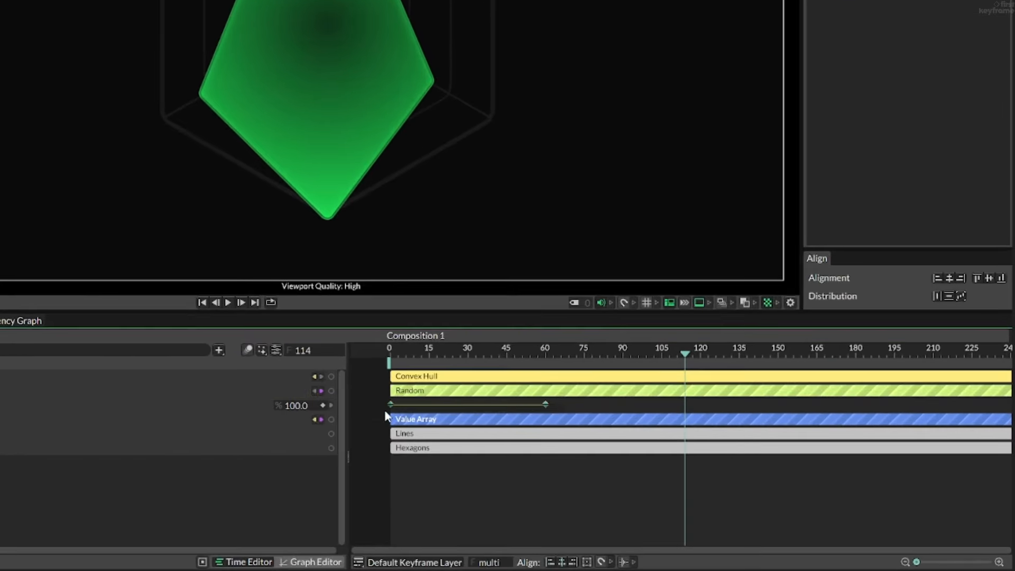
click(314, 562)
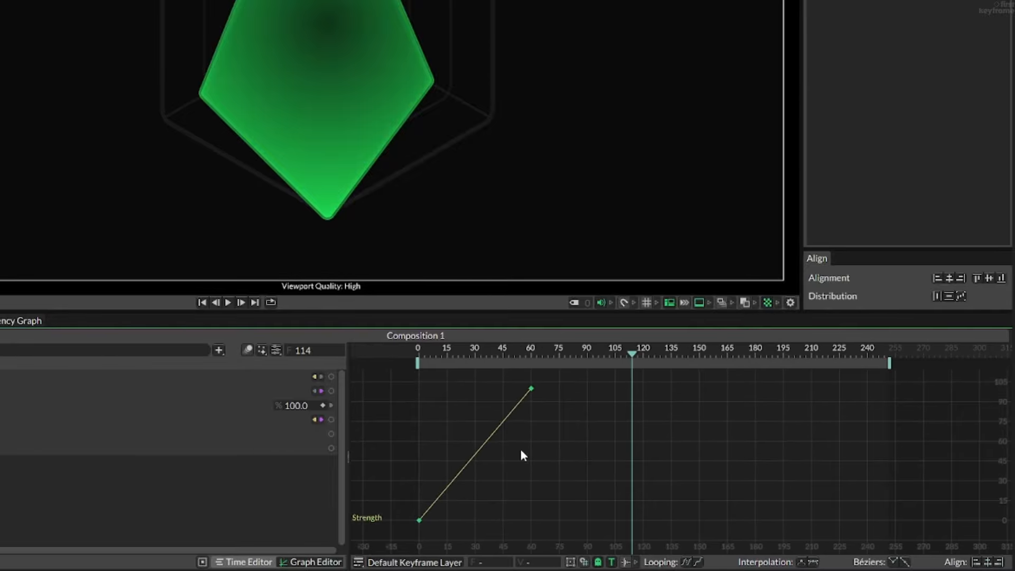
key(F9)
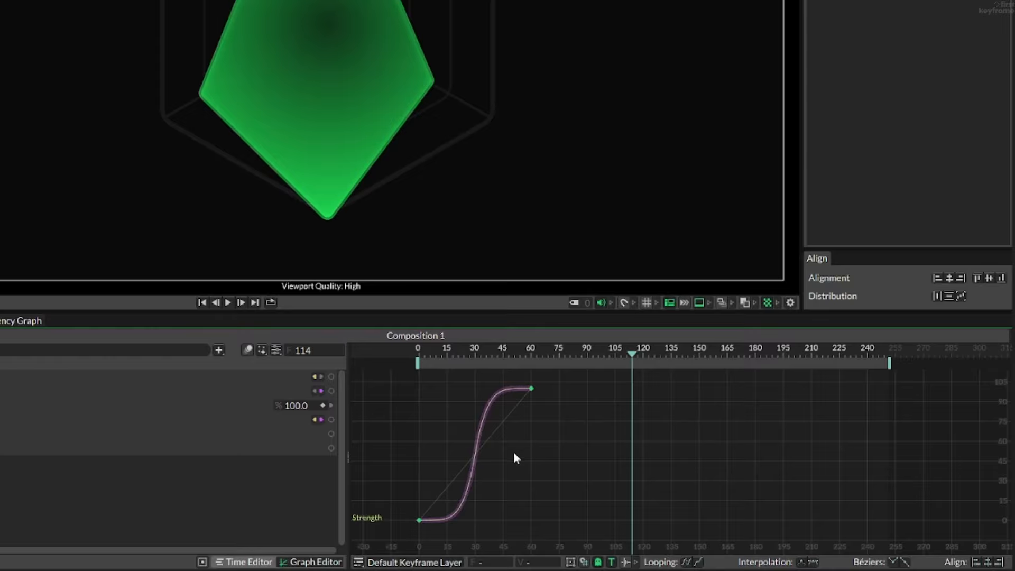
click(236, 564)
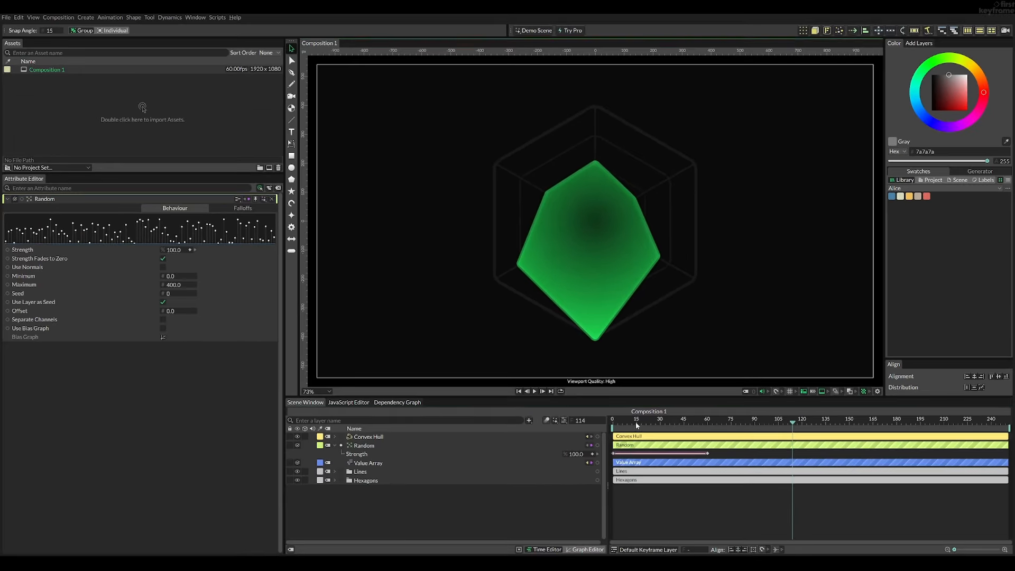
drag(394, 353, 356, 352)
key(space)
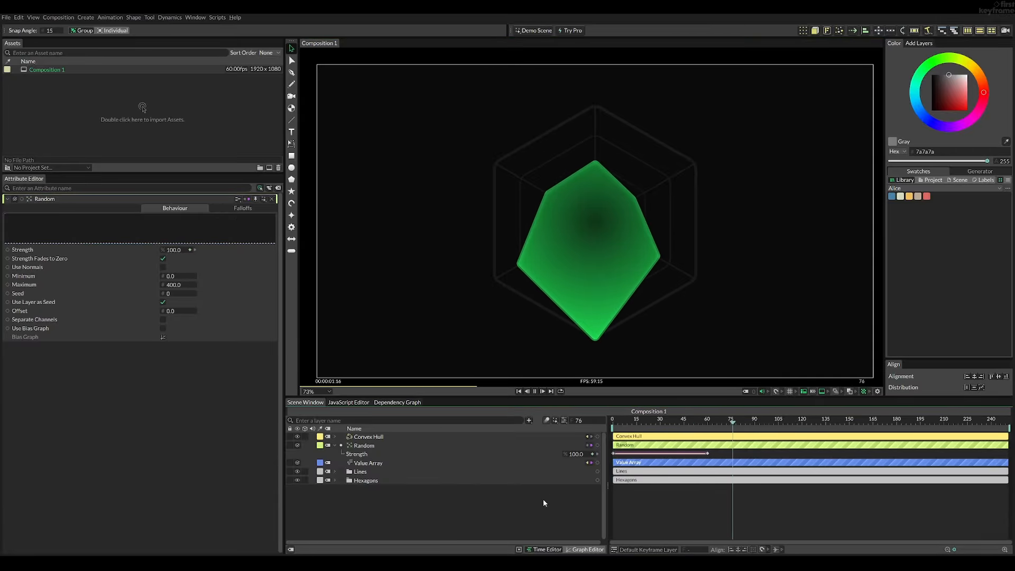
key(space)
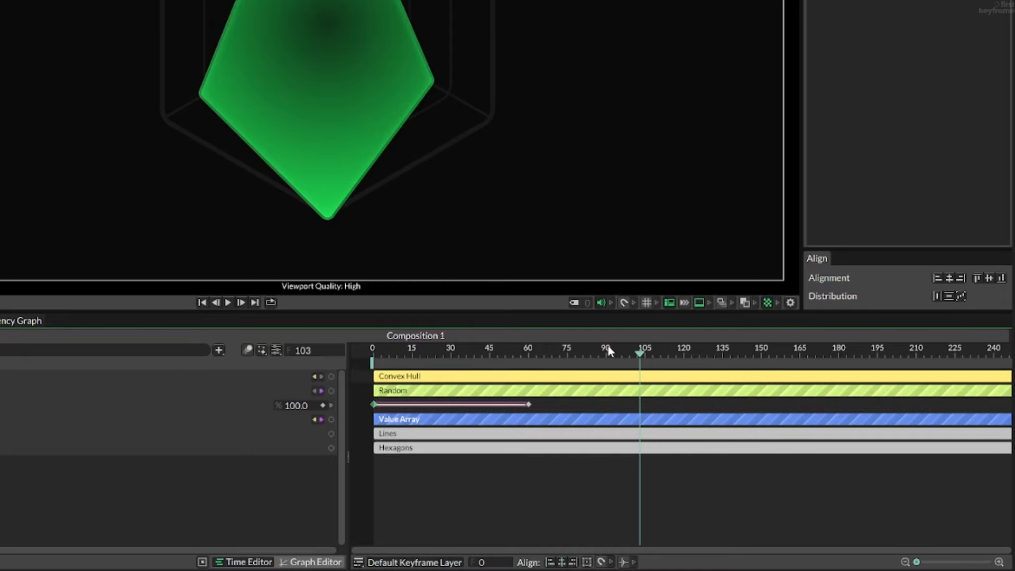
- Paste the Strength keyframe from frame 0 at frame 120
key(ctrl+v)
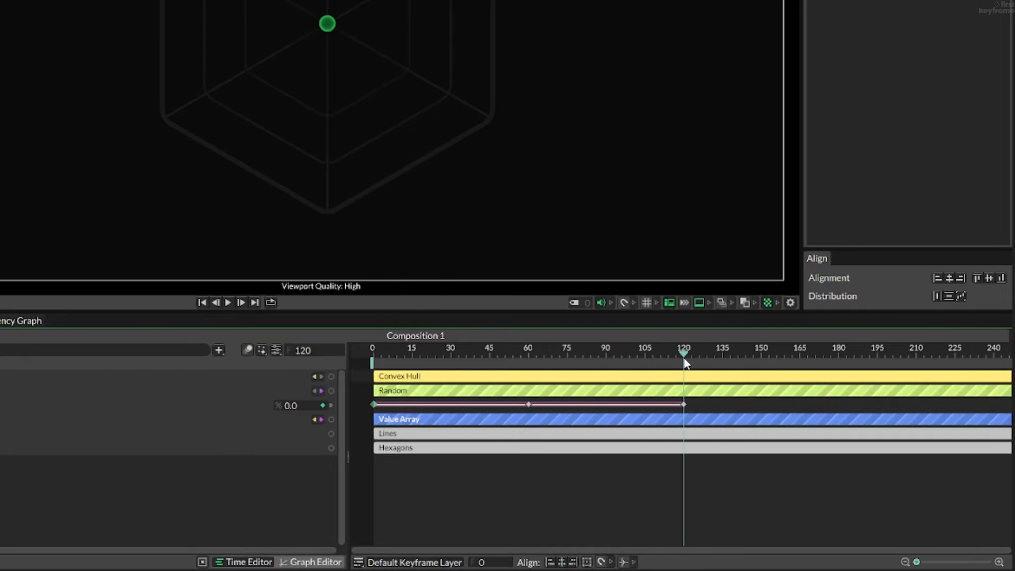
- Play the animation from frame 0 and inspect the timeline beyond the Strength keyframe at frame 120
drag(684, 362, 353, 372)
key(space)
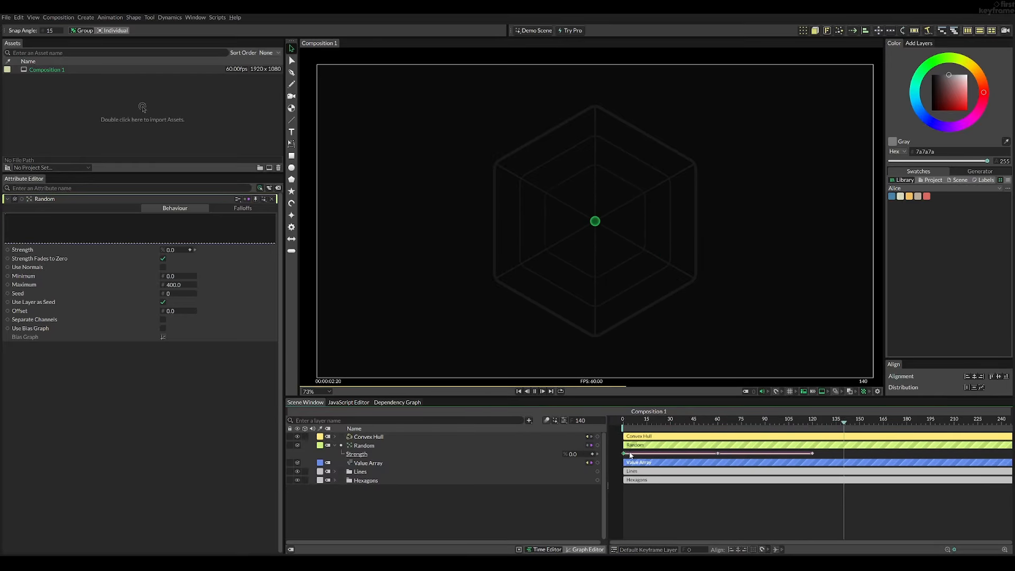
key(space)
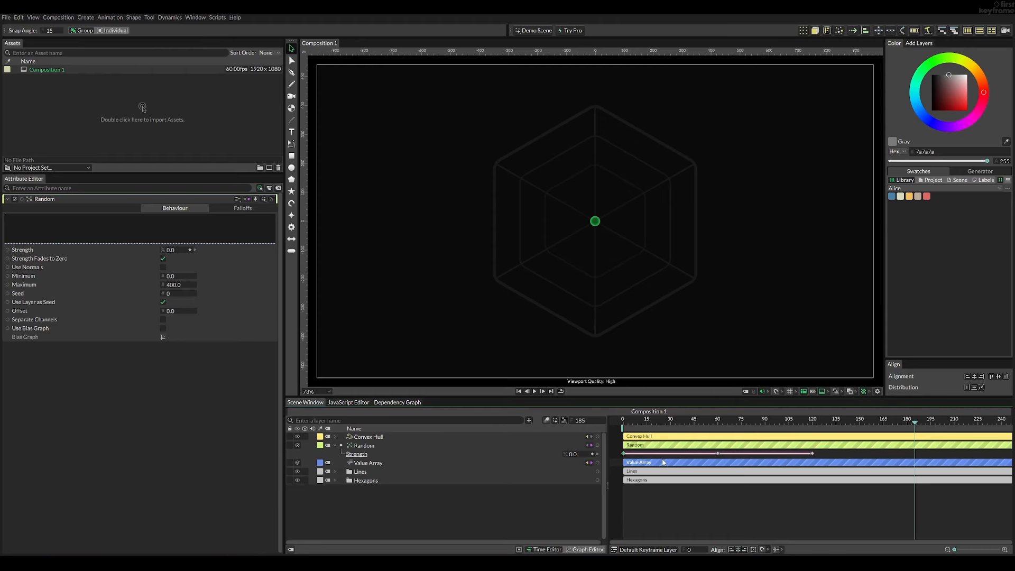
drag(622, 420, 812, 428)
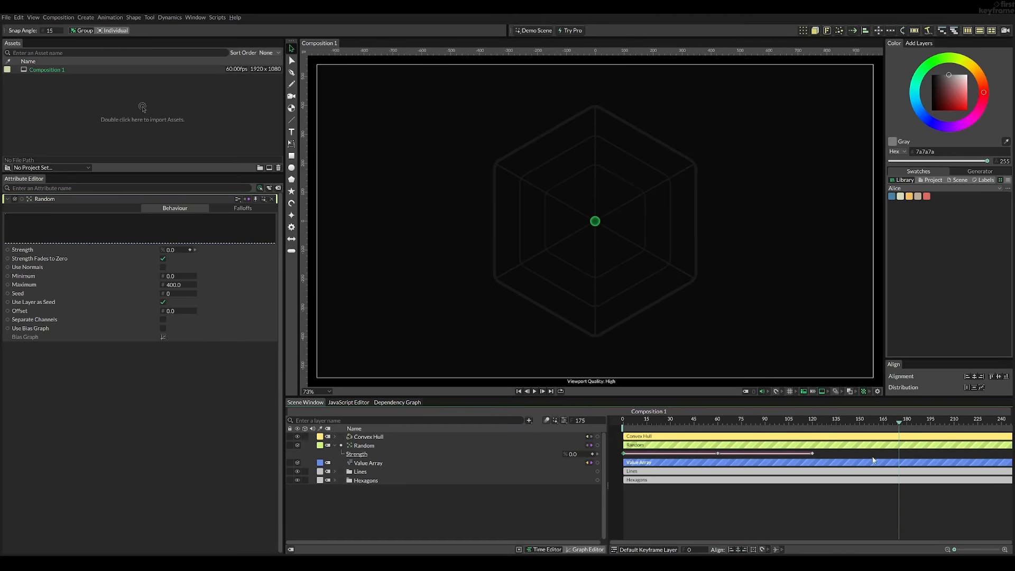
drag(968, 450, 793, 445)
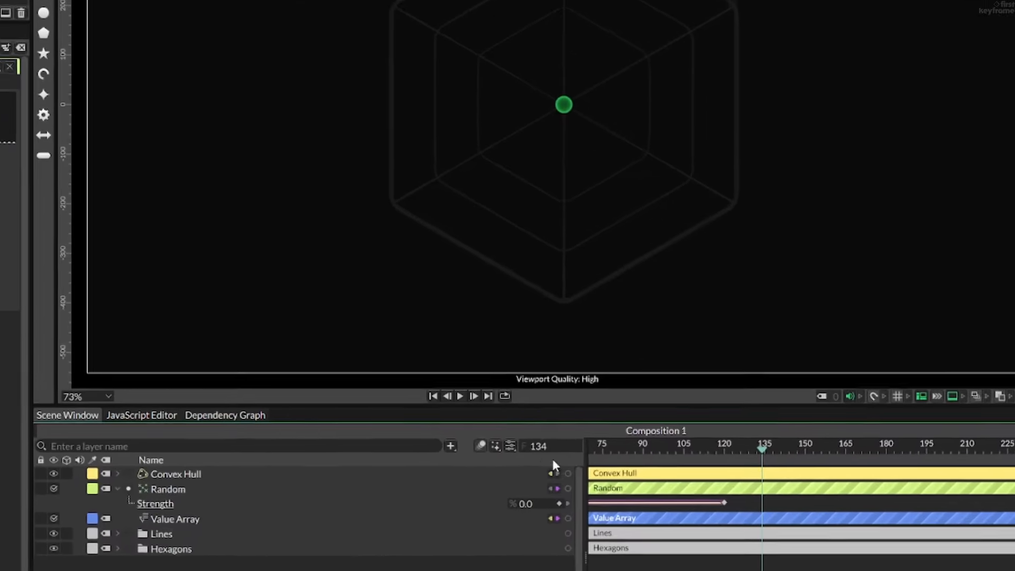
- Set the end of both the composition's Frame Range and its Playback Range to 650
click(563, 421)
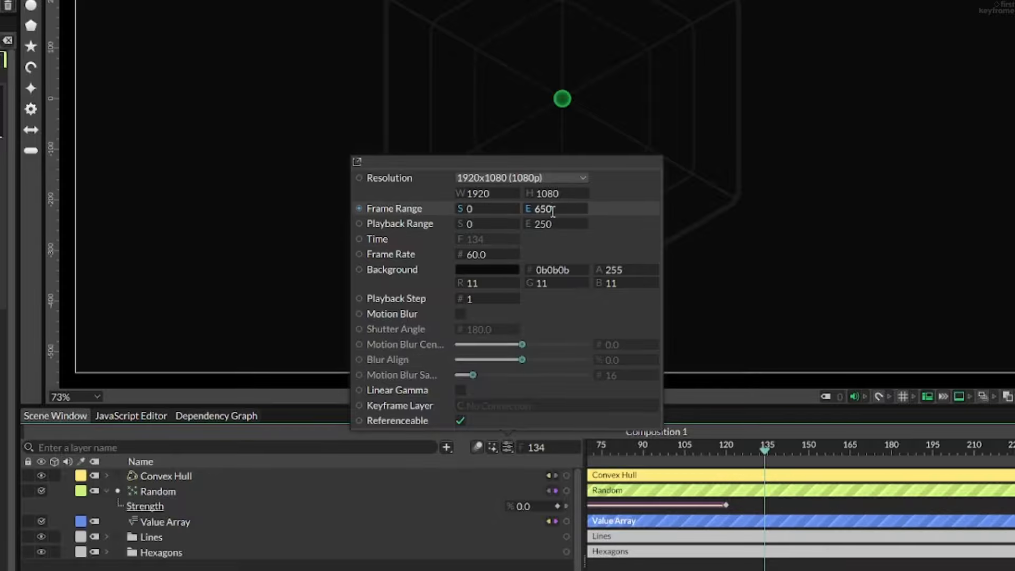
click(565, 222)
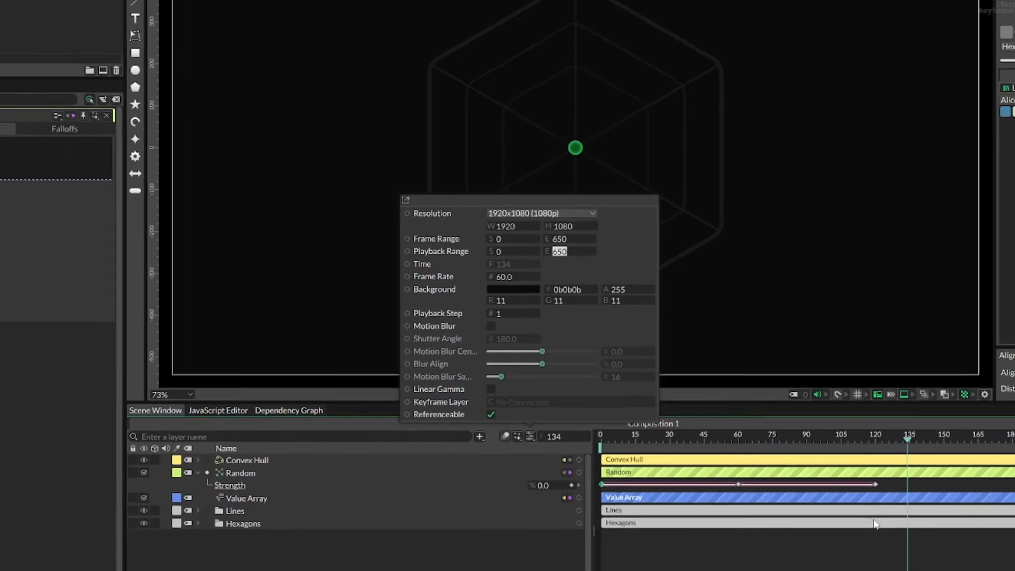
click(817, 515)
click(816, 516)
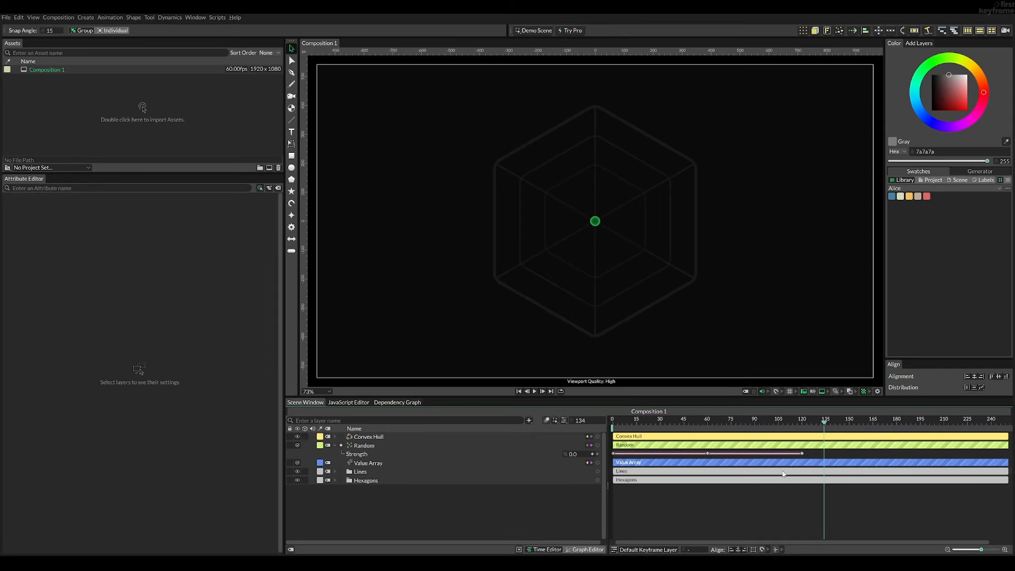
scroll(783, 474, down, 5)
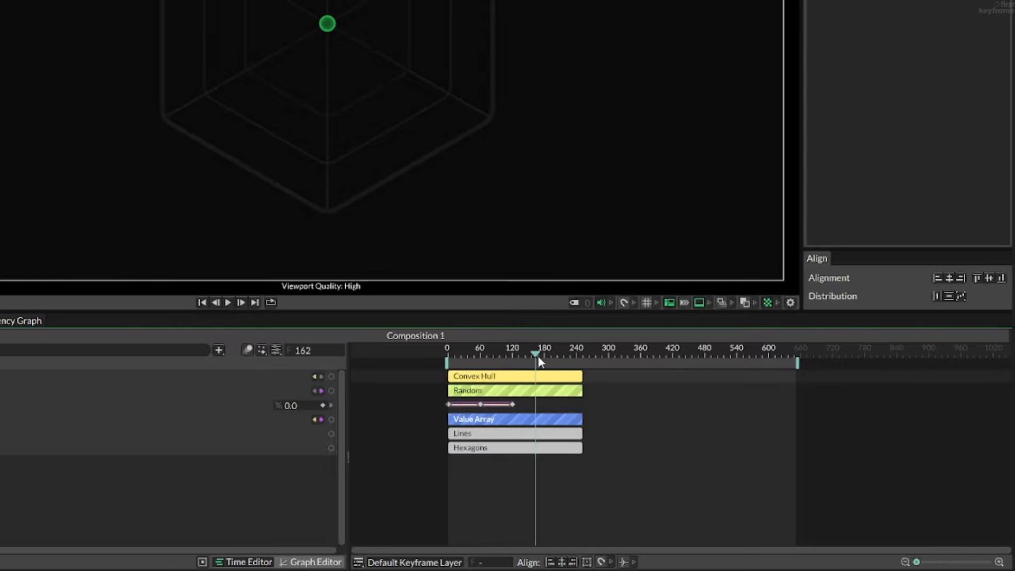
- Expand the Convex Hull, Lines and Hexagons layers with all their subgroups, and enlarge the timeline to show every layer
mouse_move(581, 372)
mouse_down()
mouse_move(594, 372)
mouse_move(574, 371)
mouse_up()
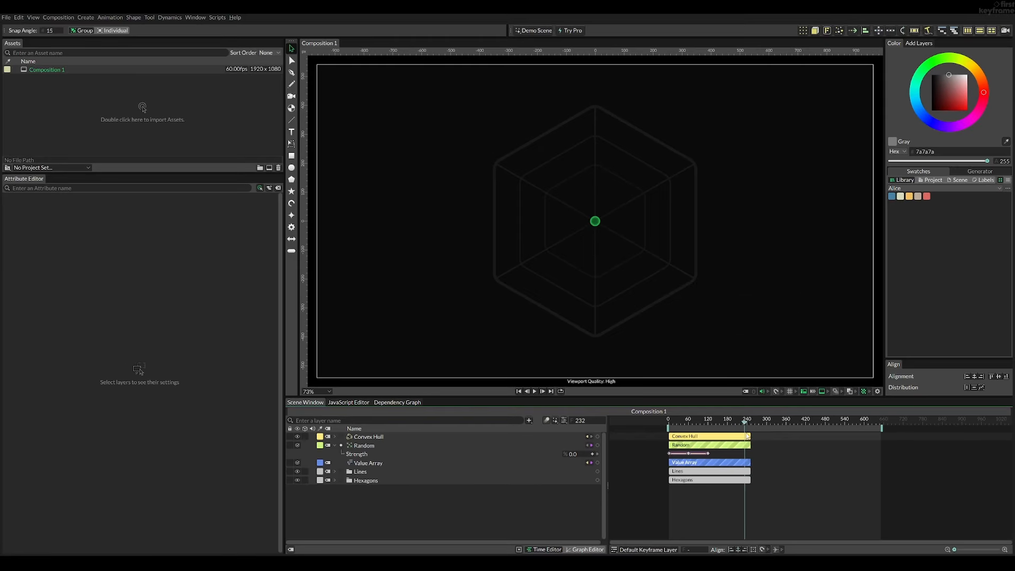
drag(747, 436, 747, 437)
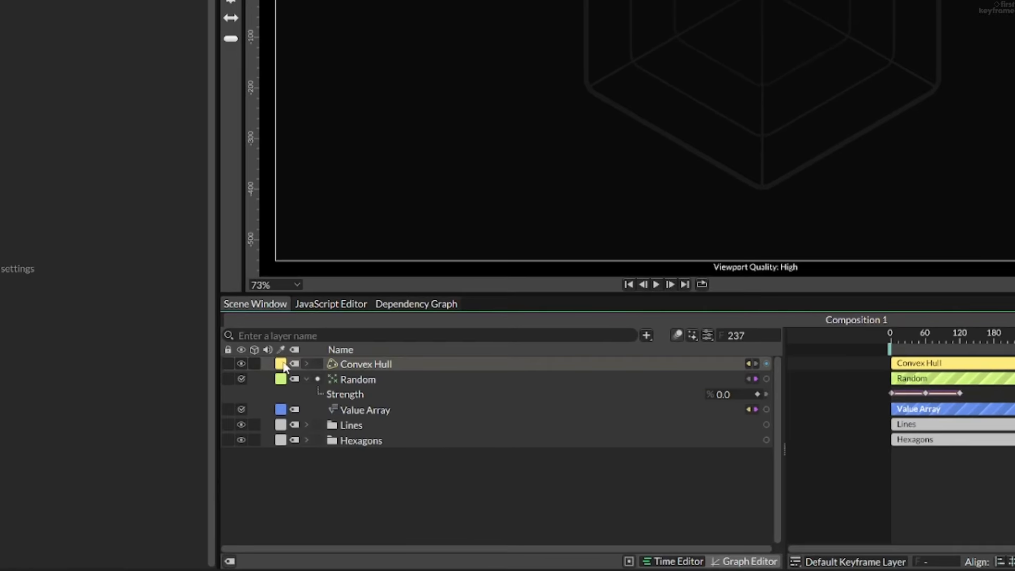
click(334, 437)
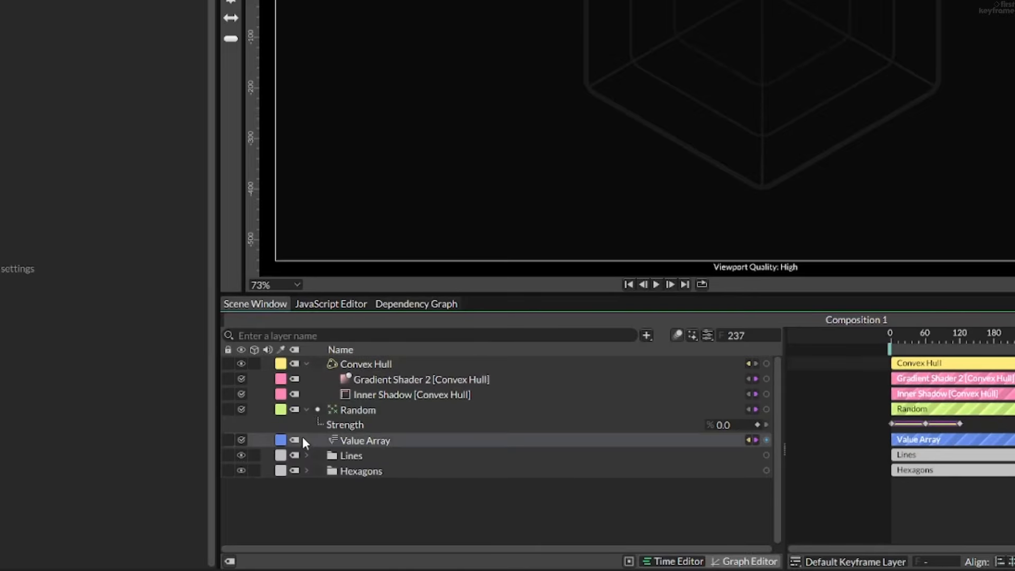
click(307, 455)
click(320, 485)
scroll(321, 502, down, 1)
click(320, 506)
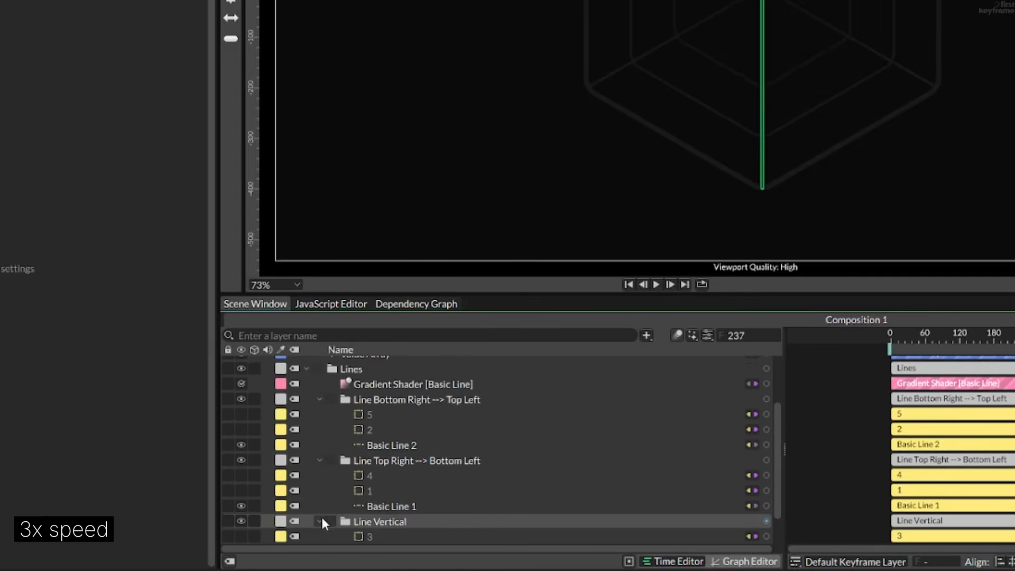
click(319, 518)
click(307, 536)
scroll(408, 492, up, 5)
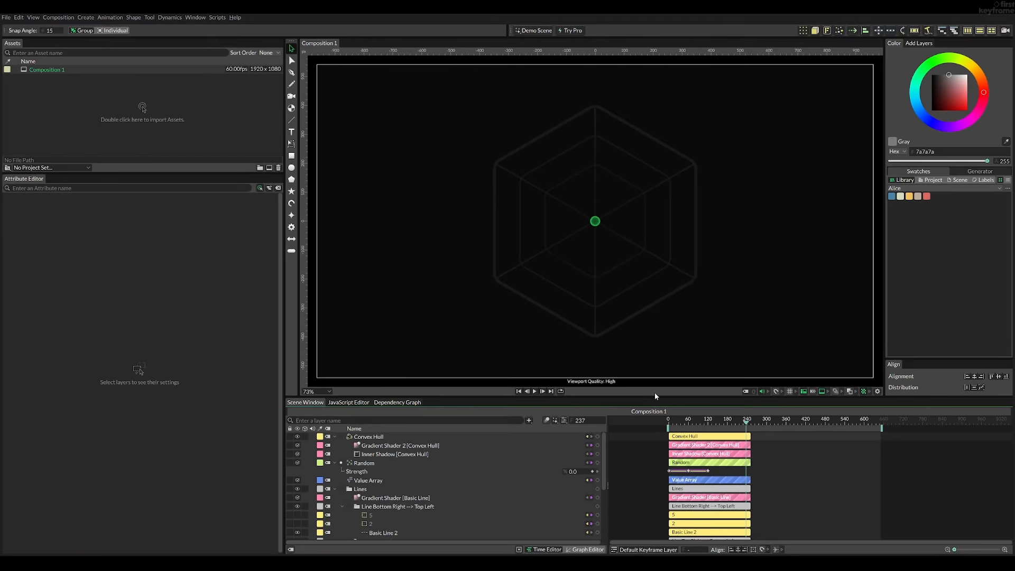
drag(654, 397, 654, 183)
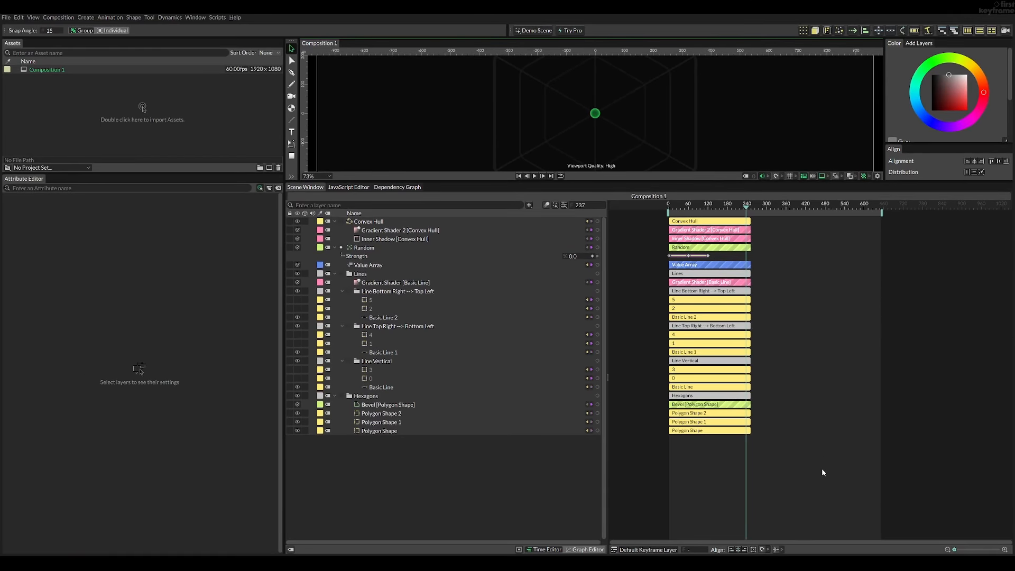
- Extend all layers in the timeline together to the composition's end at frame 650
drag(821, 467, 879, 239)
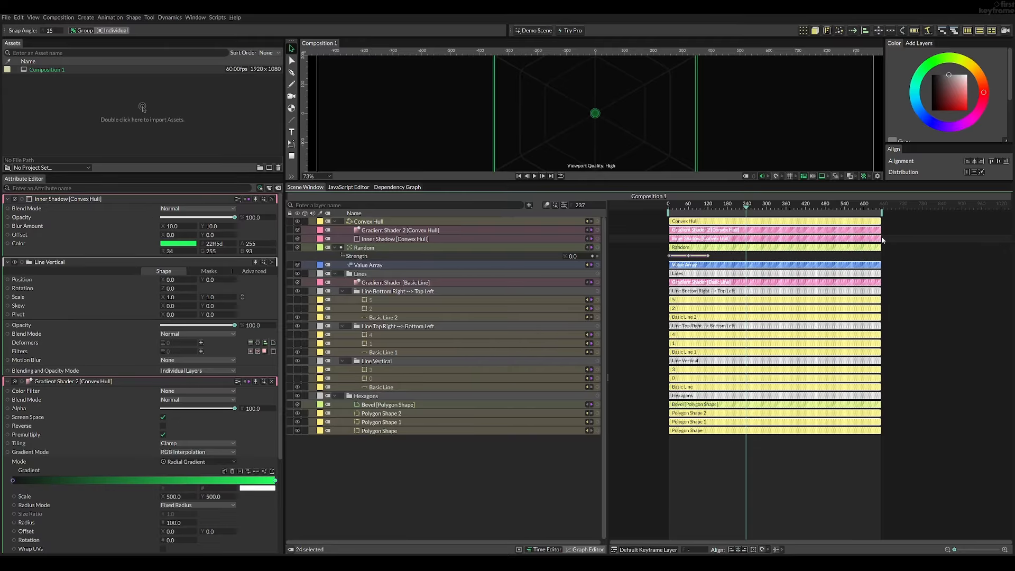
click(846, 483)
drag(658, 182, 658, 226)
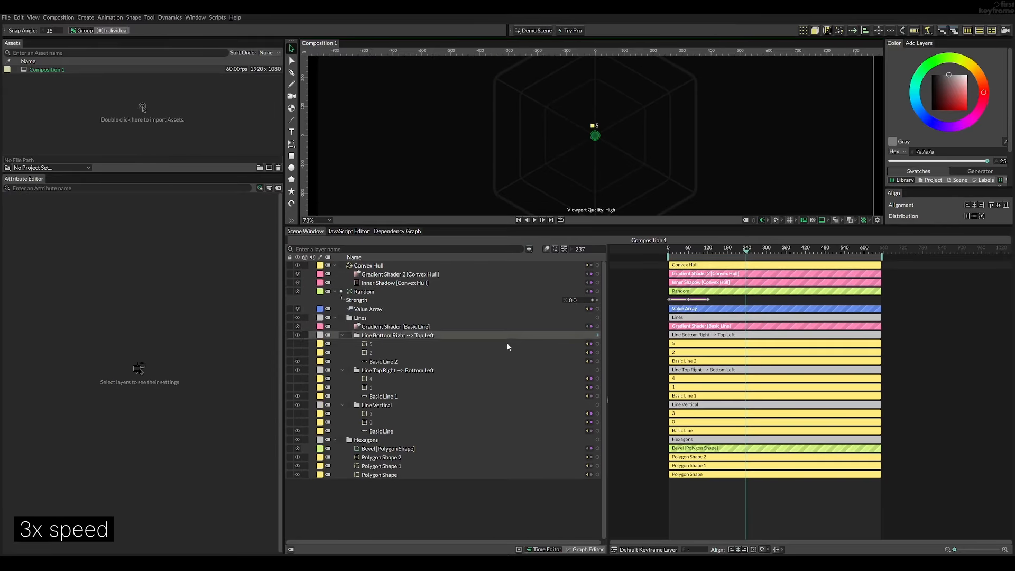
- Collapse all the expanded layers and groups and restore the viewport to a larger size
click(334, 440)
click(342, 405)
click(342, 370)
click(341, 335)
click(335, 318)
click(335, 291)
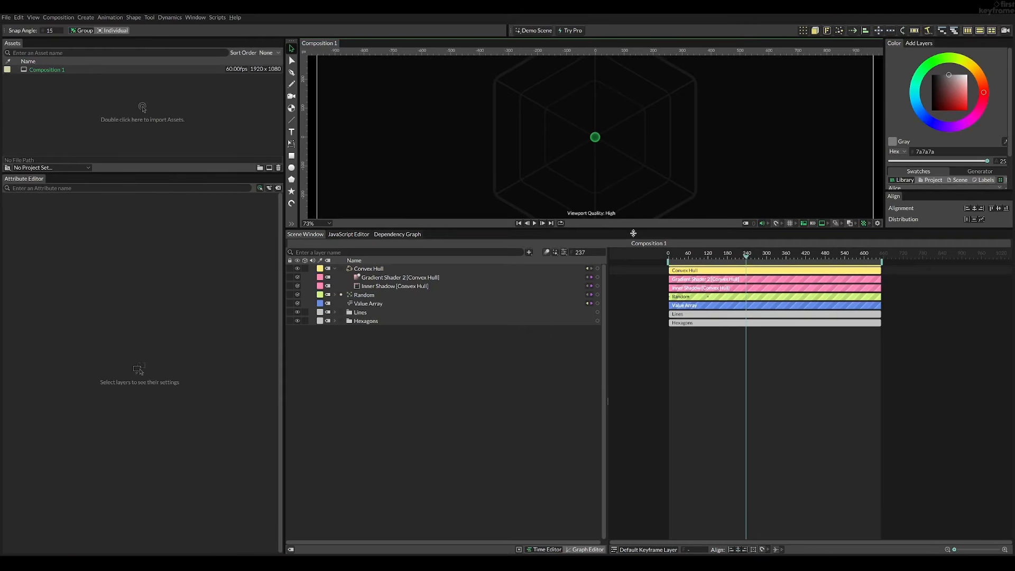
drag(634, 227, 634, 413)
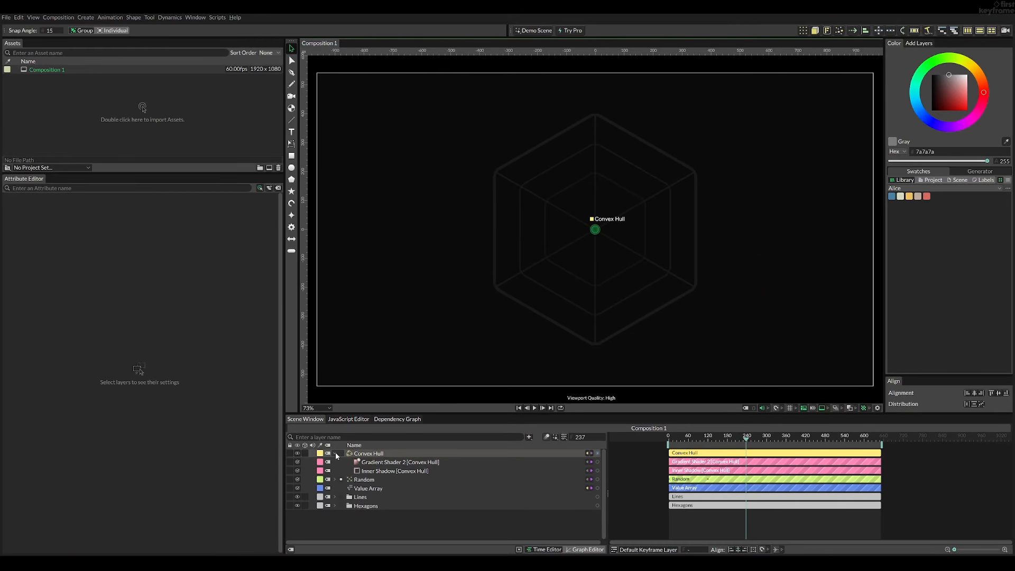
click(335, 453)
drag(676, 413, 701, 463)
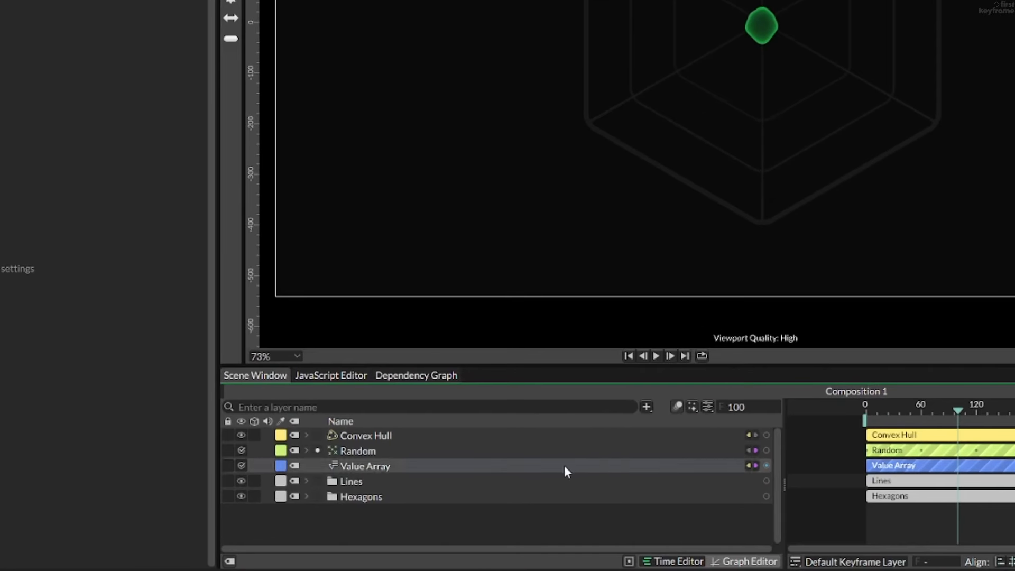
- Show the Random's Strength curve in the Graph Editor and set its Loop Before to Looping
click(331, 480)
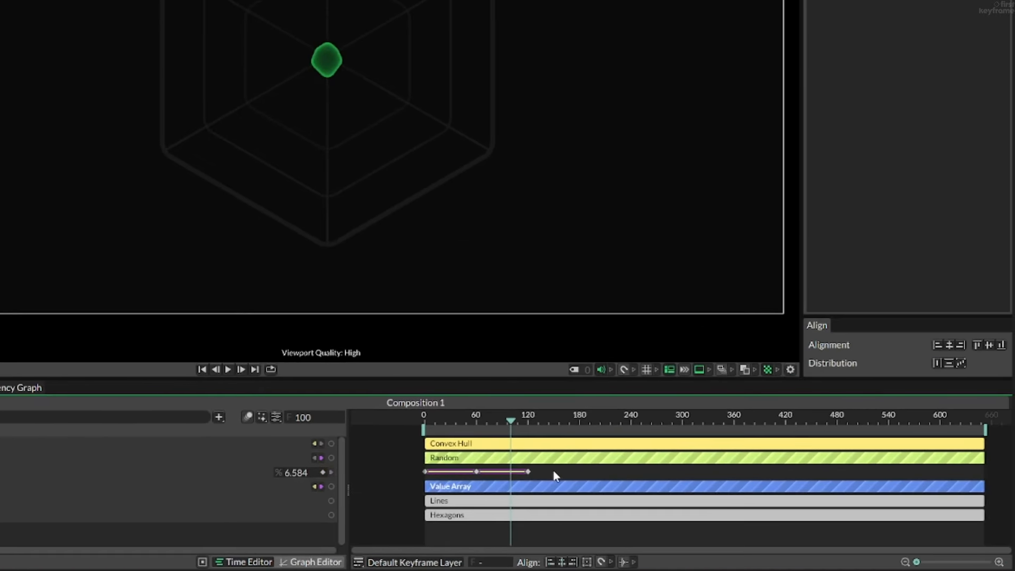
drag(906, 464, 794, 472)
click(311, 561)
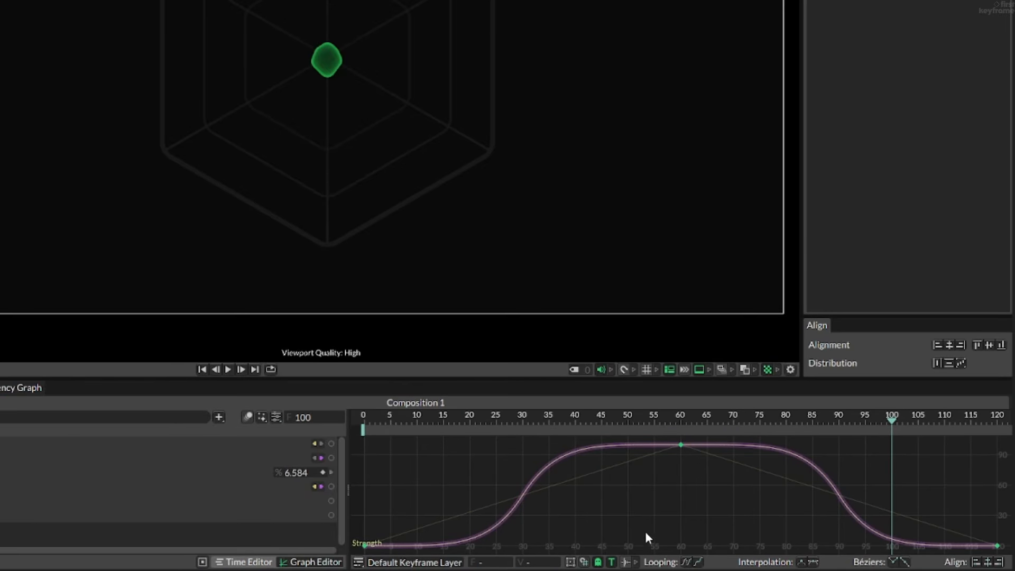
right_click(556, 458)
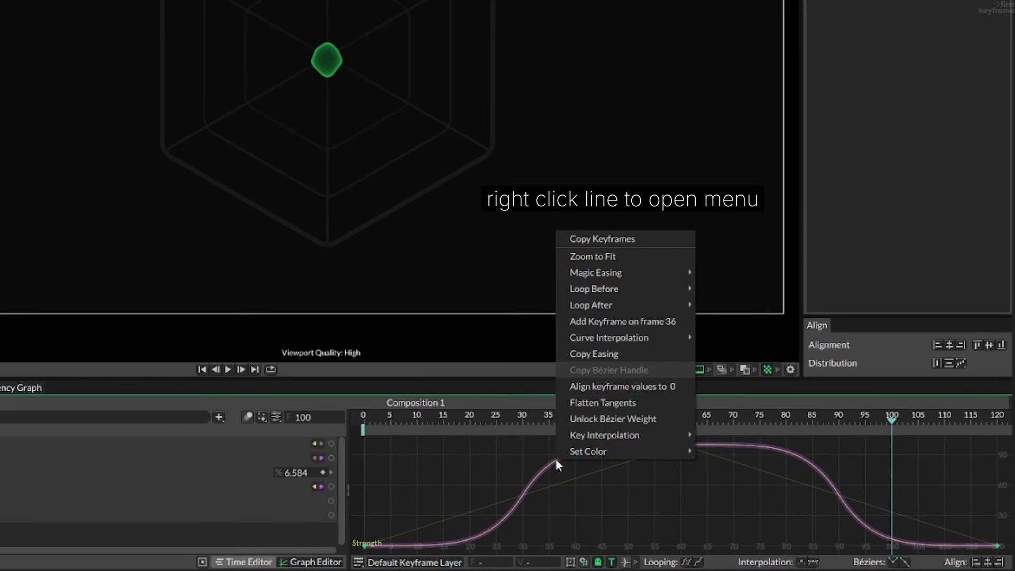
mouse_move(610, 307)
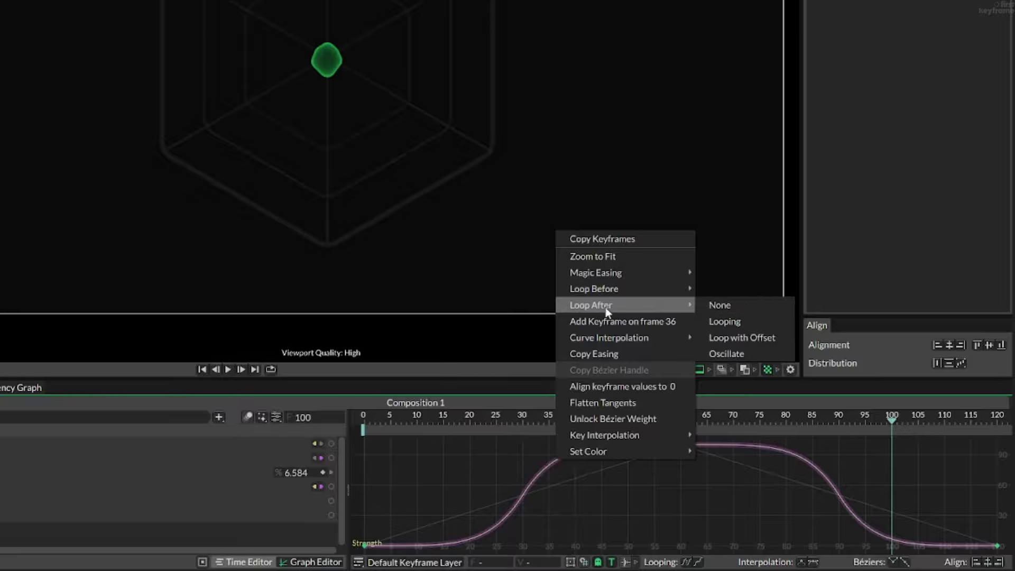
mouse_move(626, 291)
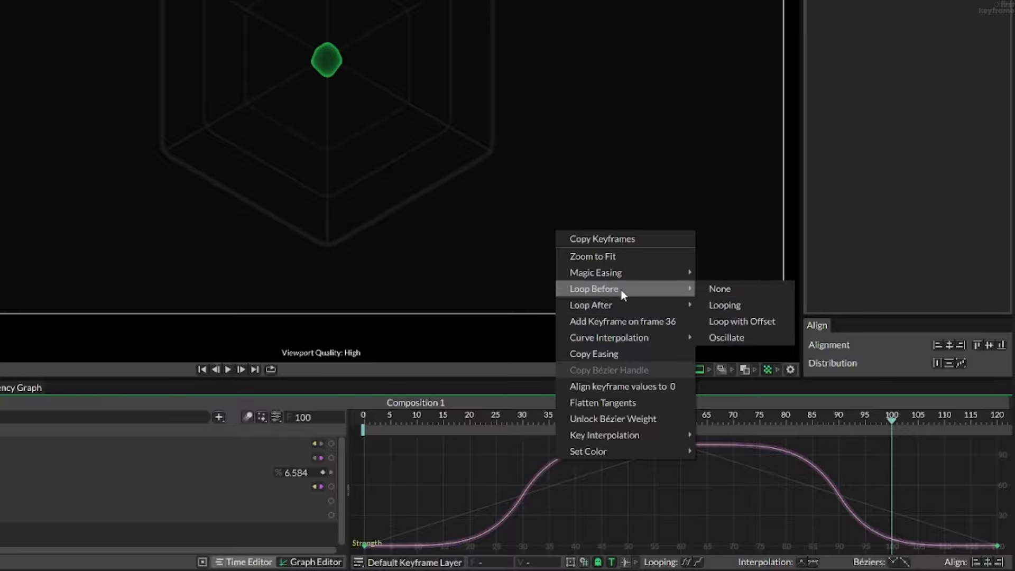
click(728, 306)
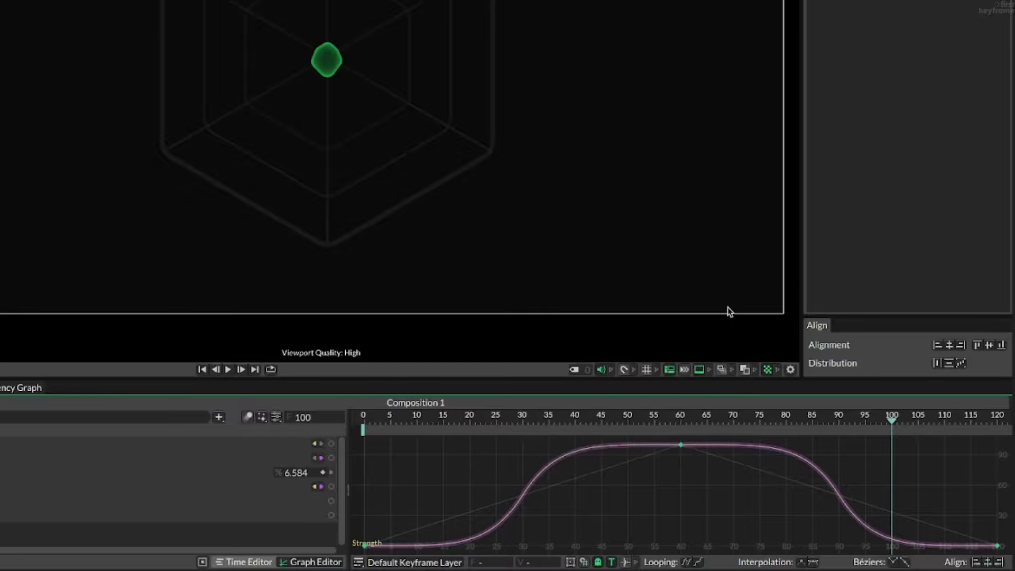
- Play the animation from frame 0 past the last Strength keyframe to check the loop
scroll(651, 462, down, 2)
scroll(653, 465, down, 1)
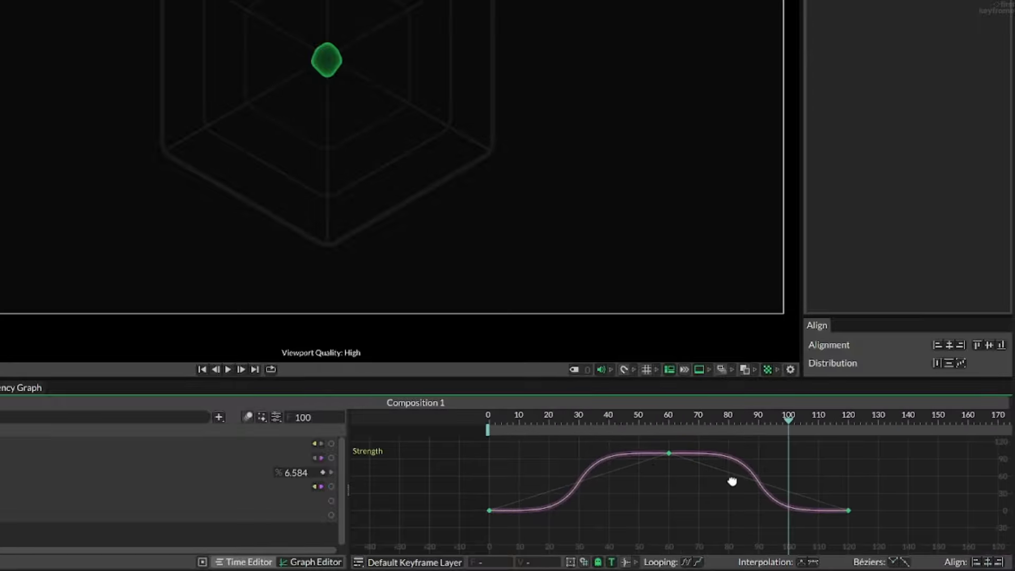
drag(731, 480, 708, 483)
drag(681, 417, 442, 417)
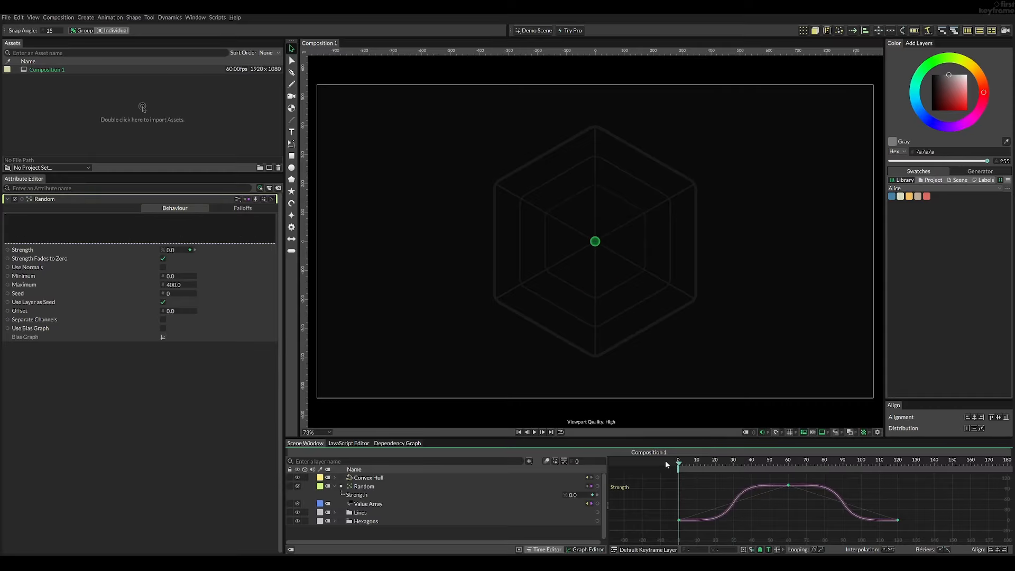
key(space)
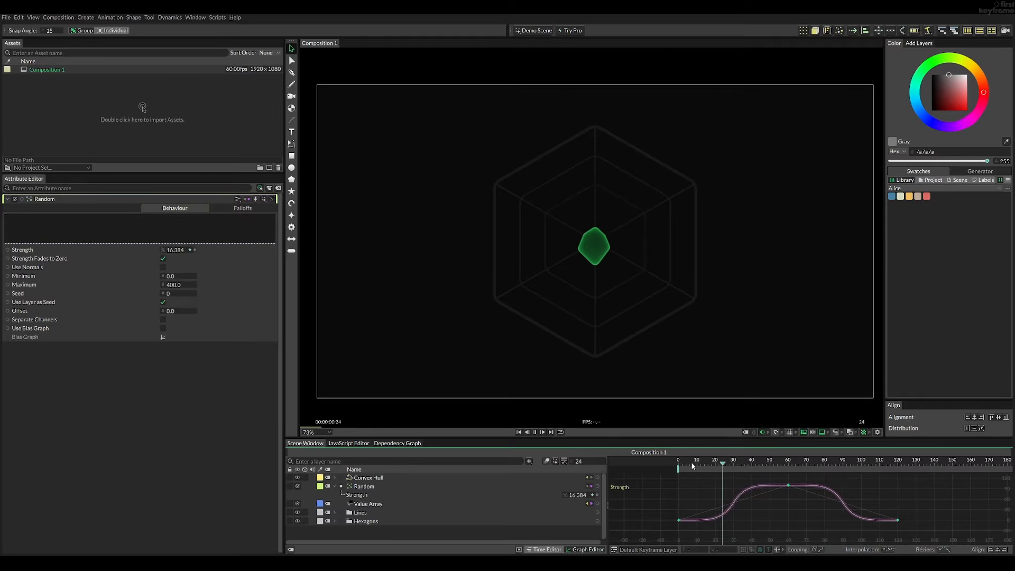
drag(924, 505, 886, 502)
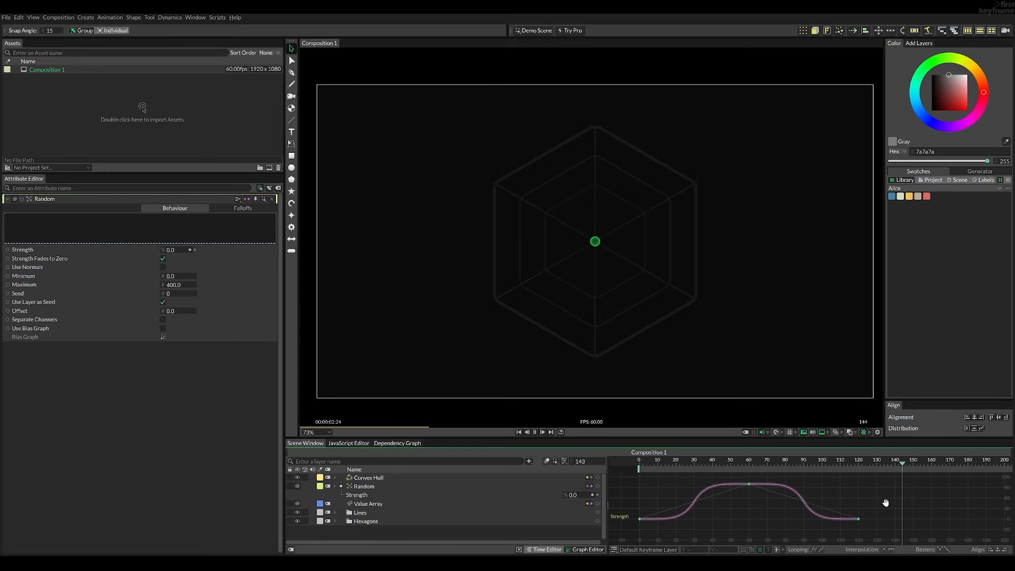
key(space)
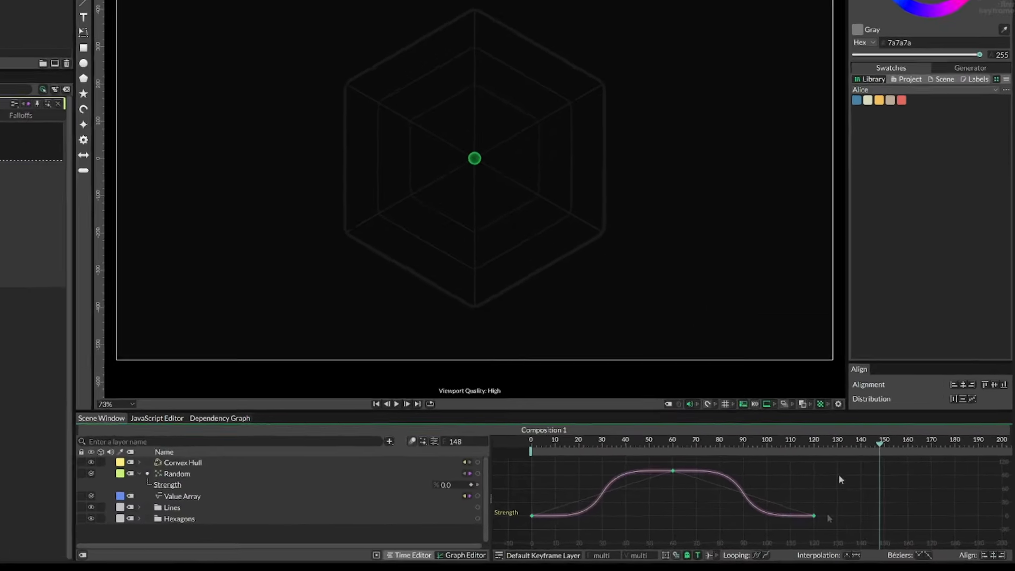
- Move all the Strength keyframes together along the time axis so the first one sits at frame 480
key(ctrl+a)
scroll(874, 492, down, 6)
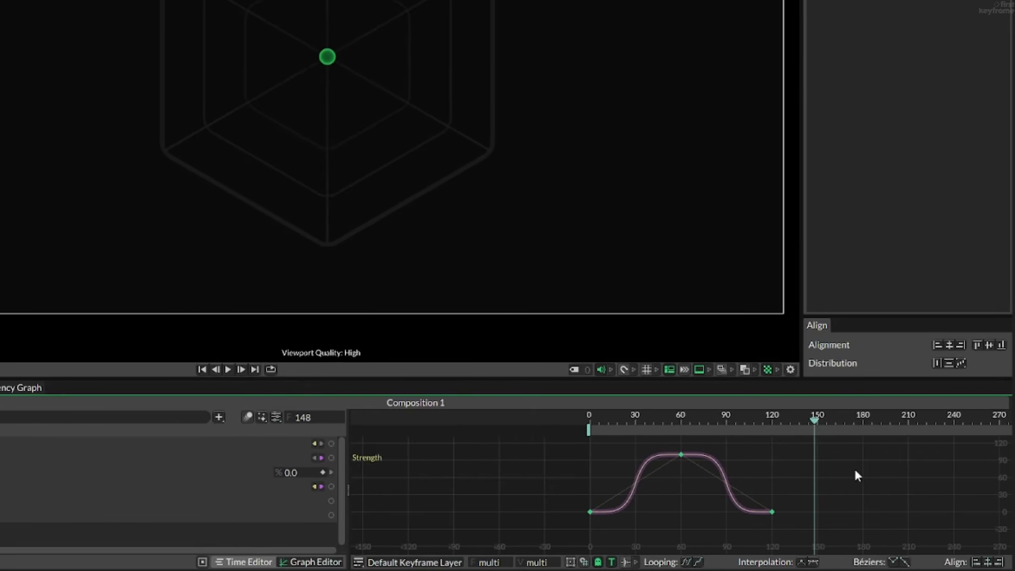
drag(916, 494, 834, 494)
scroll(721, 472, down, 5)
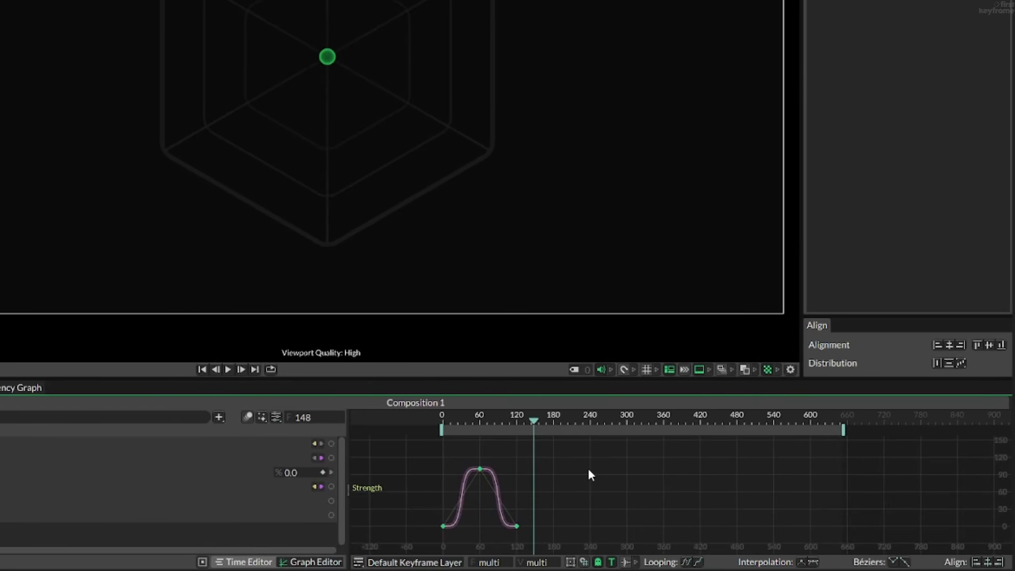
scroll(512, 498, up, 1)
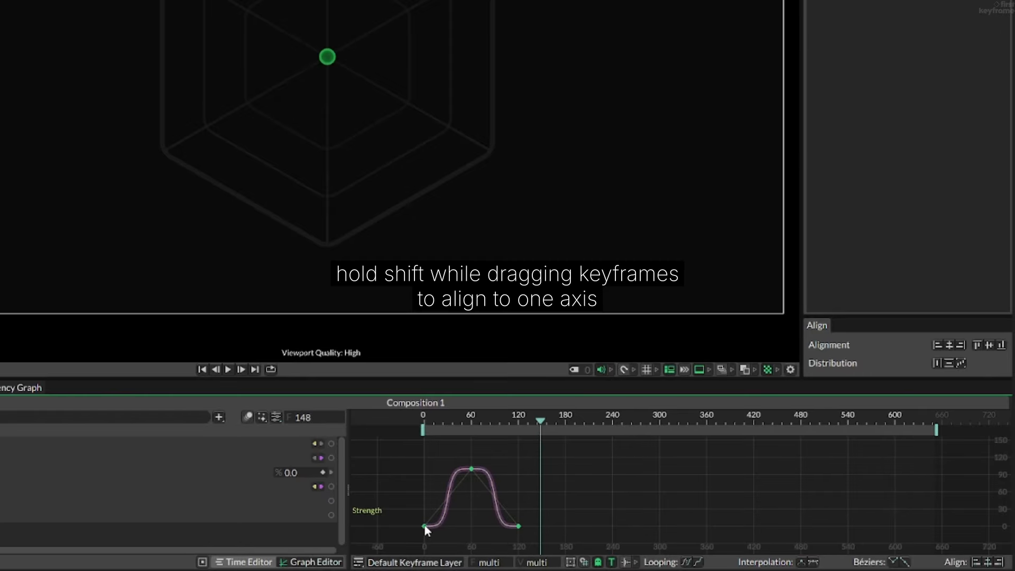
drag(426, 526, 800, 526)
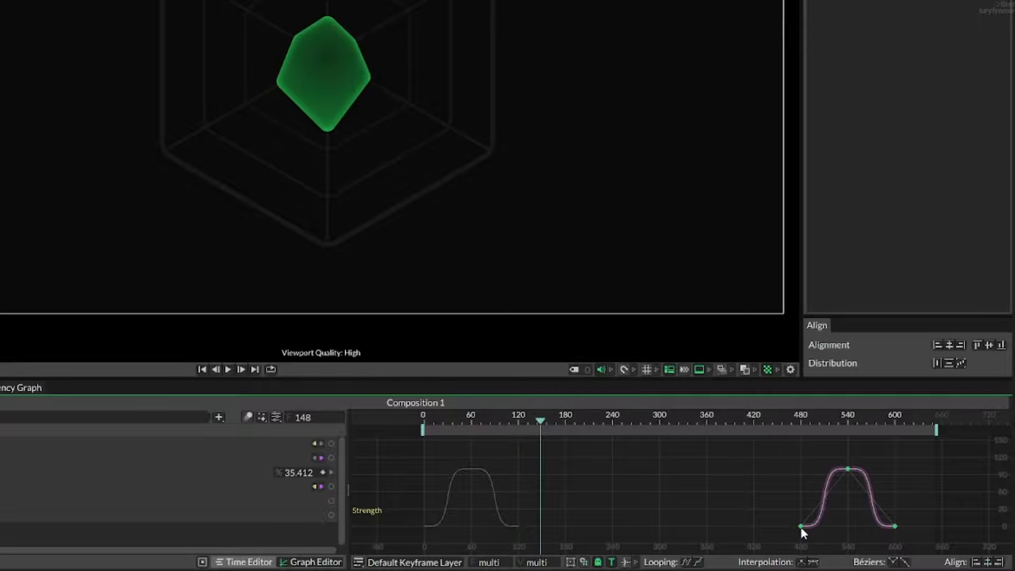
- Return from frame 480 to the start and play the looping Strength animation
click(800, 426)
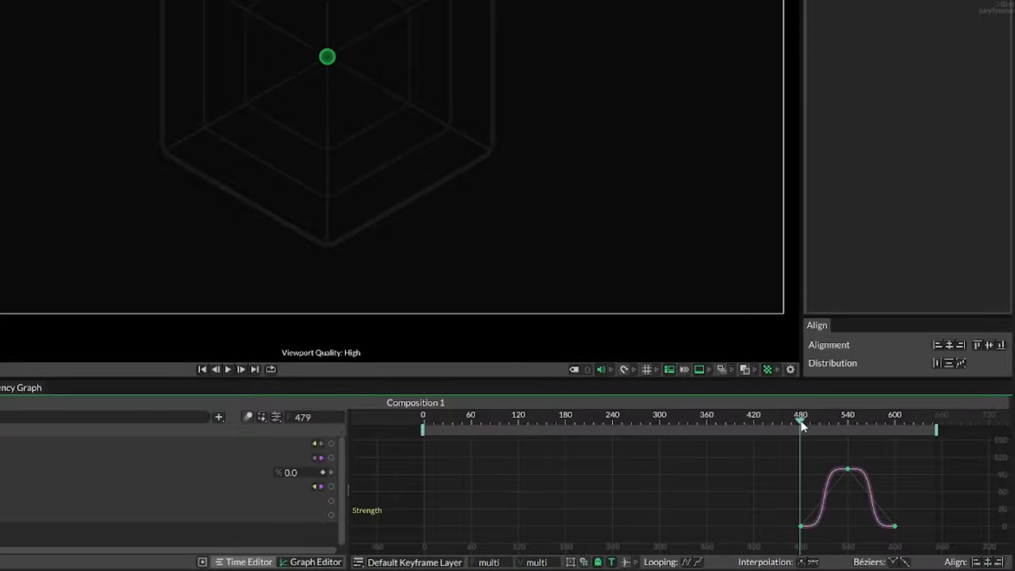
drag(801, 426, 363, 434)
key(space)
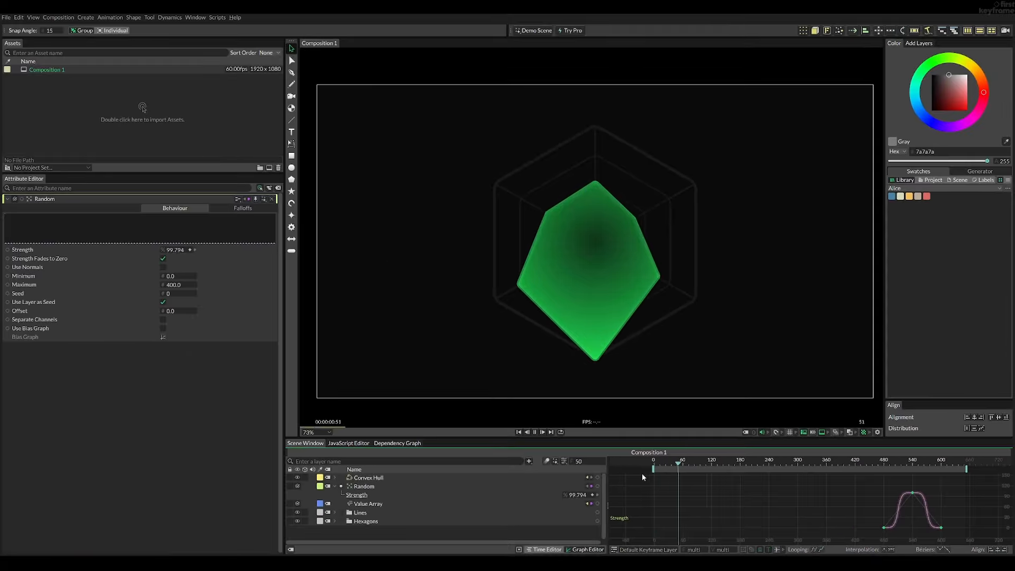
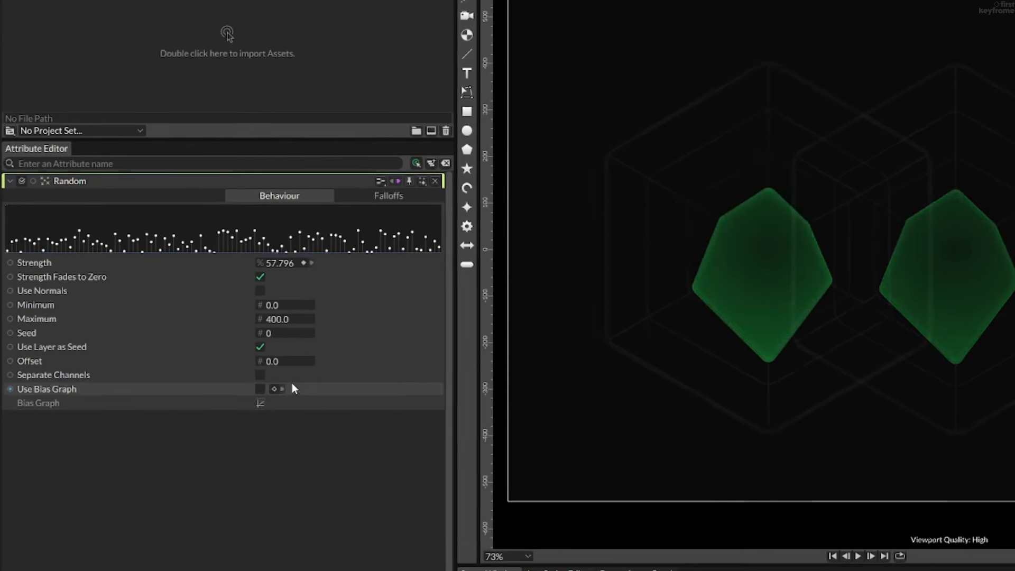
- Try other Seed values on the Random and drive its Seed with a Frame behaviour
drag(289, 337, 303, 344)
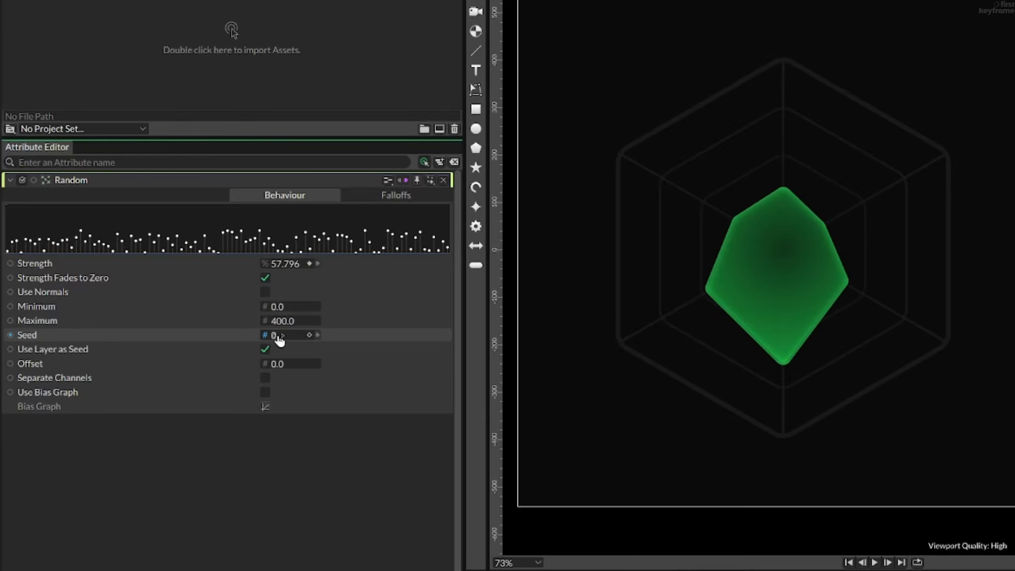
right_click(233, 339)
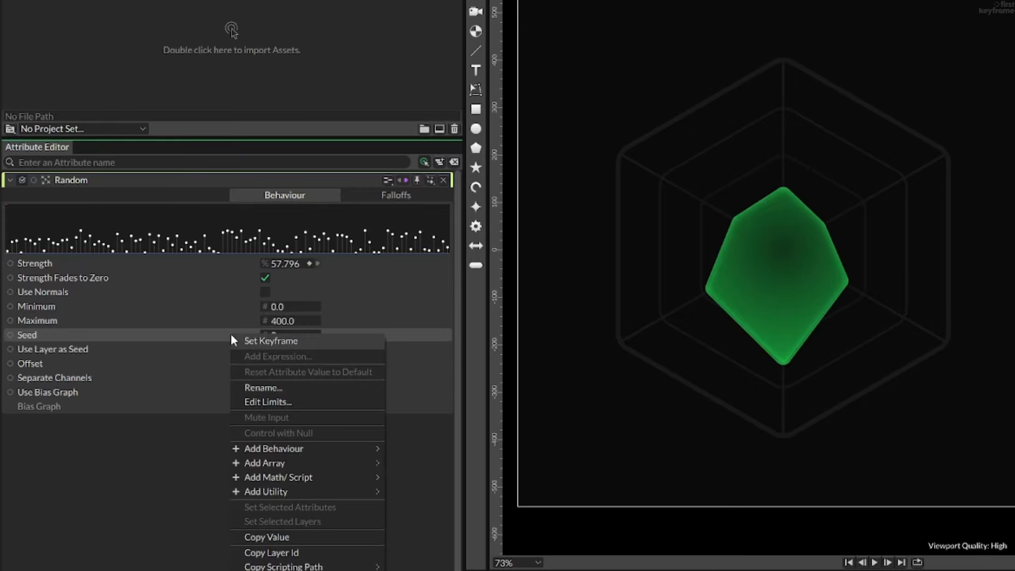
mouse_move(303, 448)
click(423, 464)
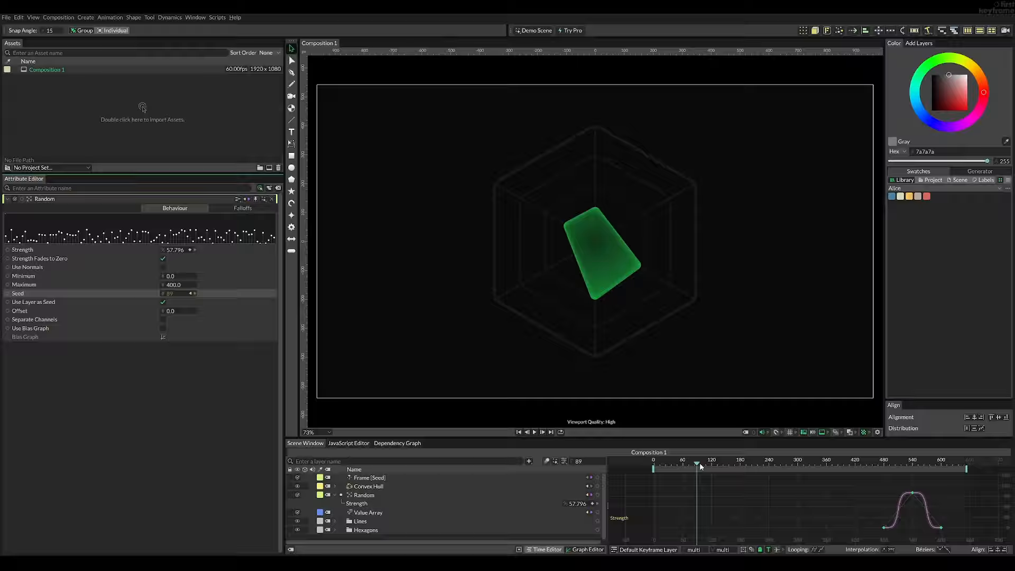
- Play the animation from frame 0 to check how the Frame-driven Seed changes
drag(699, 462, 652, 463)
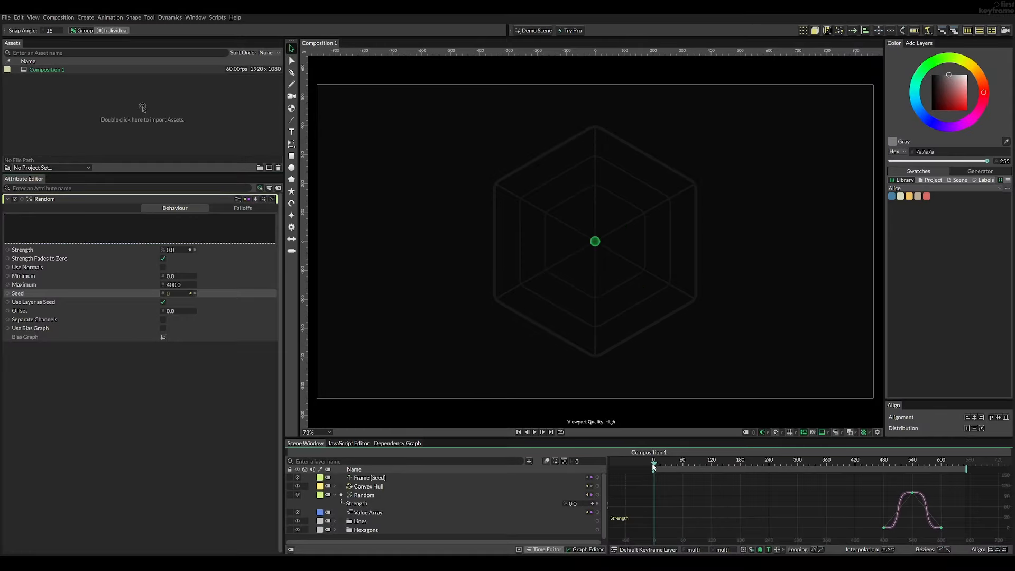
key(space)
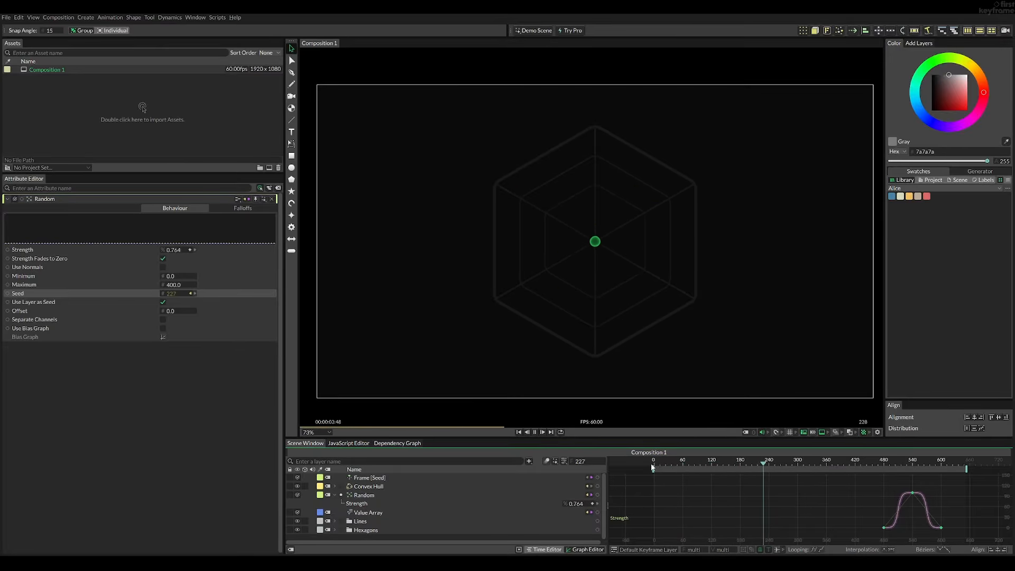
key(space)
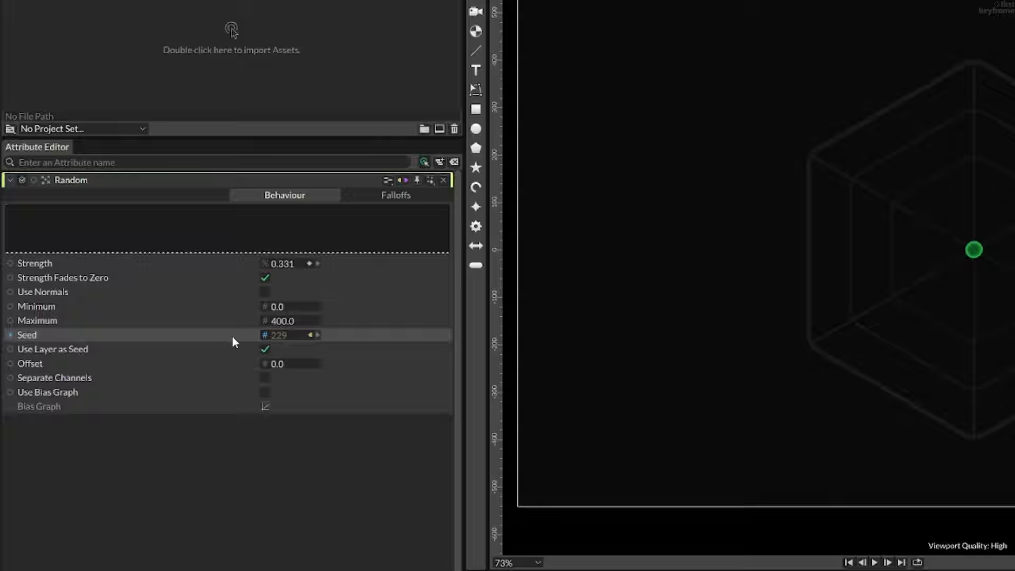
- Add the expression /120 to the Random's Seed
right_click(189, 315)
click(255, 370)
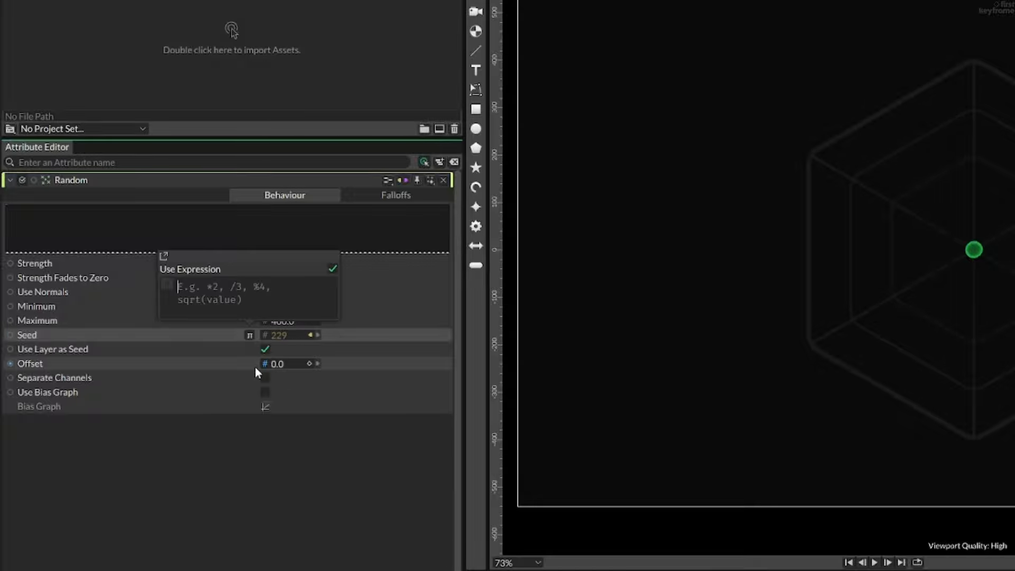
text(/120)
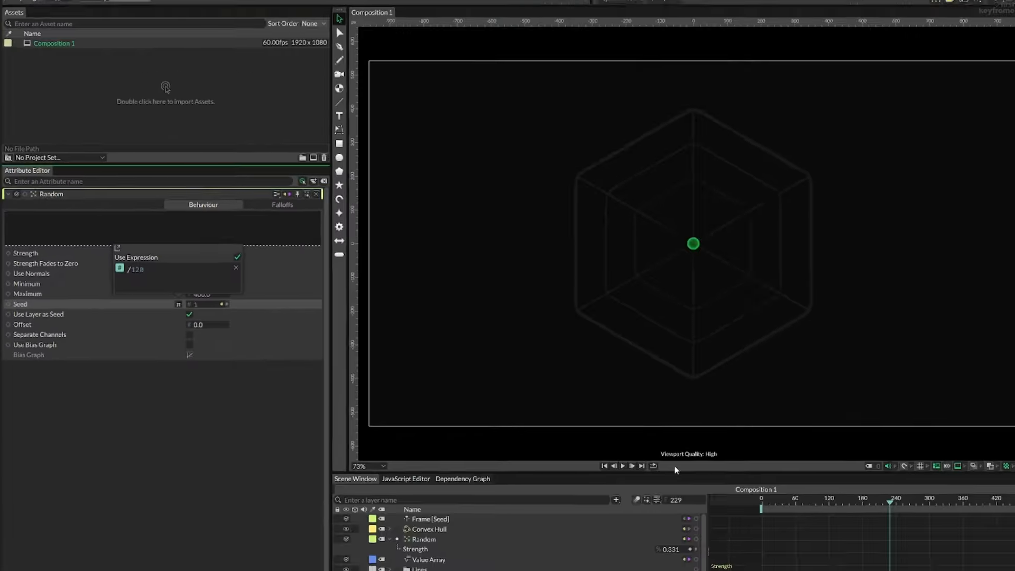
- Play from the start and scrub around frame 120 to check when the hull's shape changes
drag(664, 466, 651, 464)
key(space)
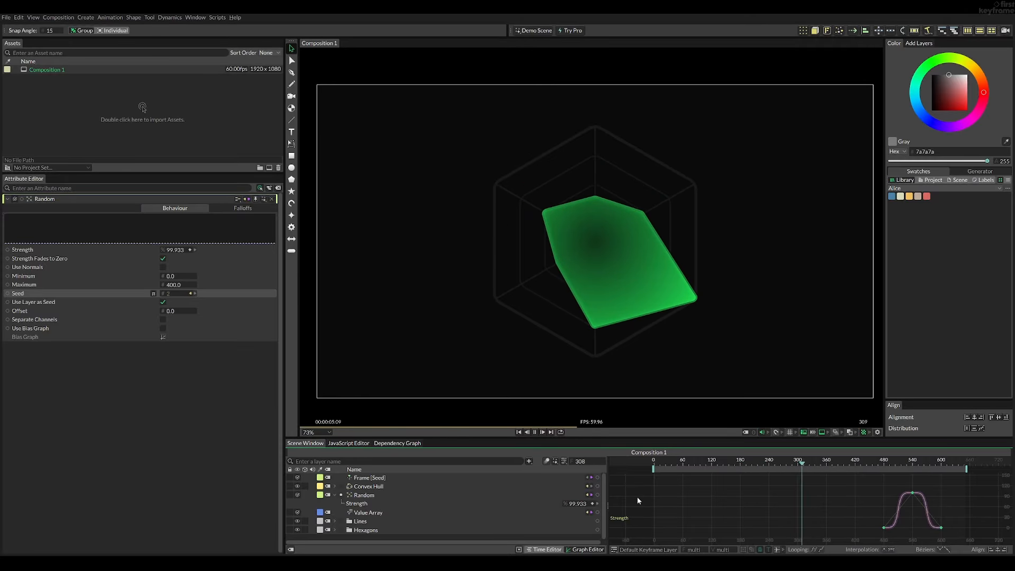
drag(698, 464, 712, 464)
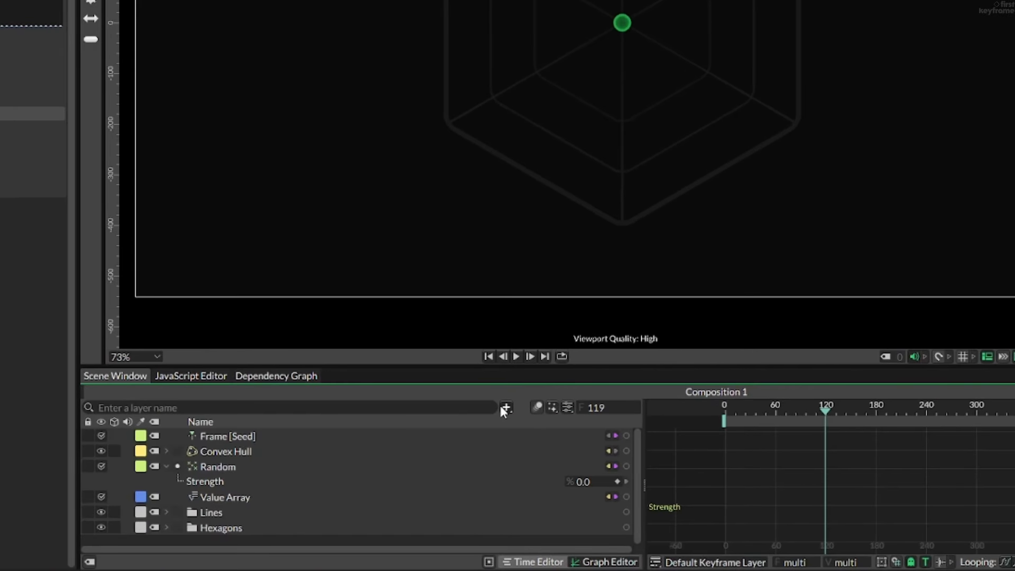
- Add a Color Blend layer to the scene and select it
click(502, 407)
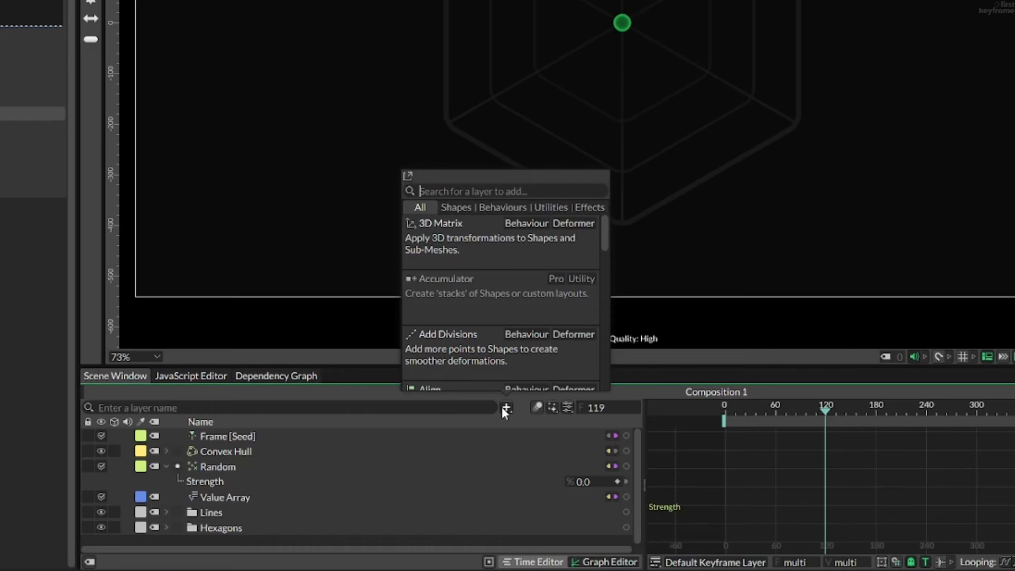
text(color blend)
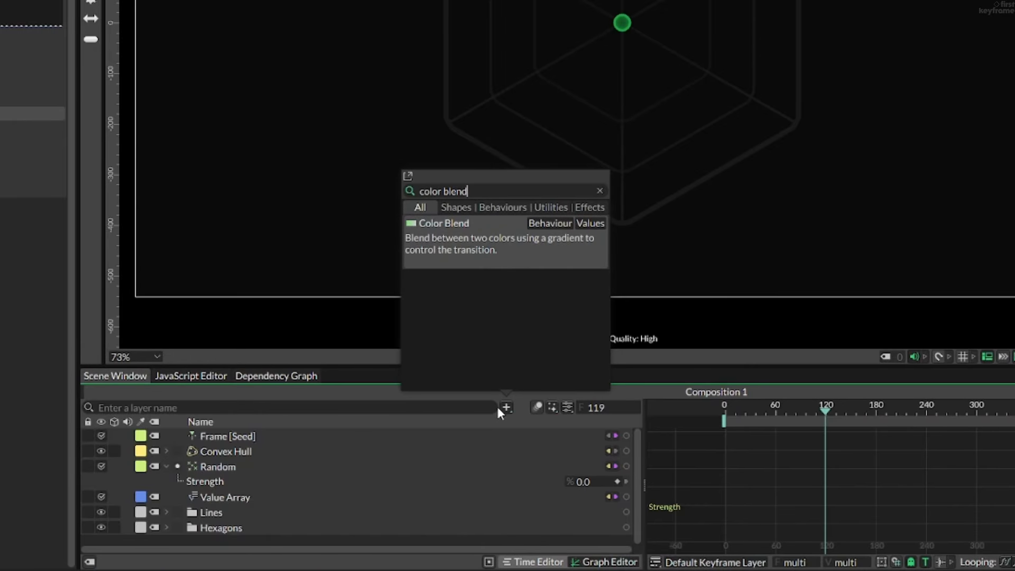
key(Return)
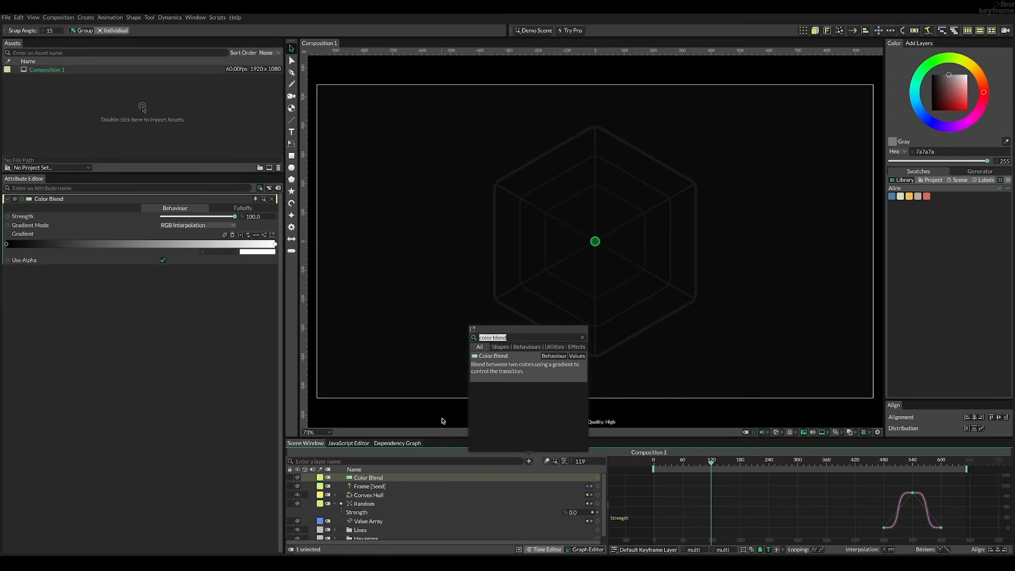
click(442, 420)
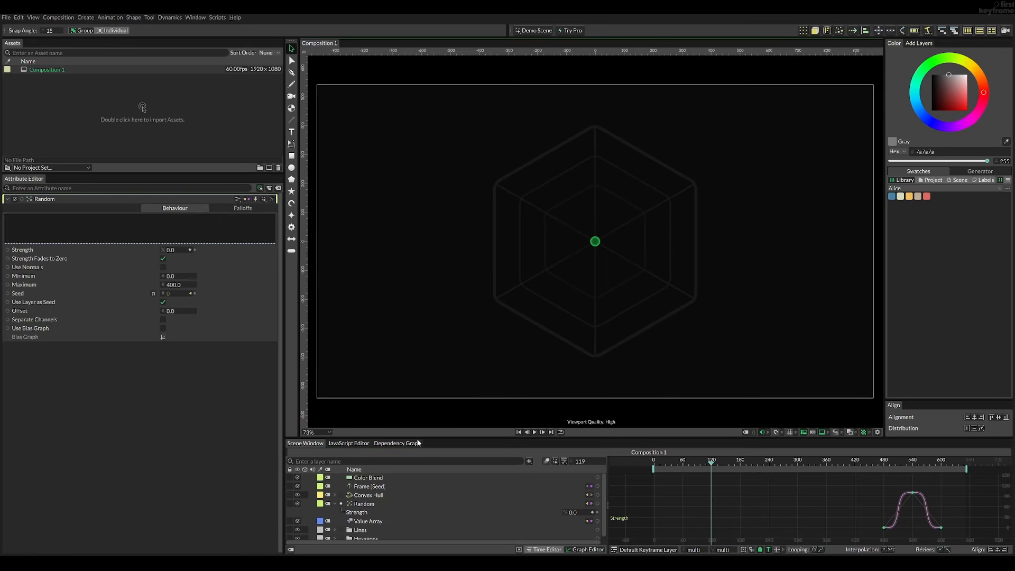
click(379, 478)
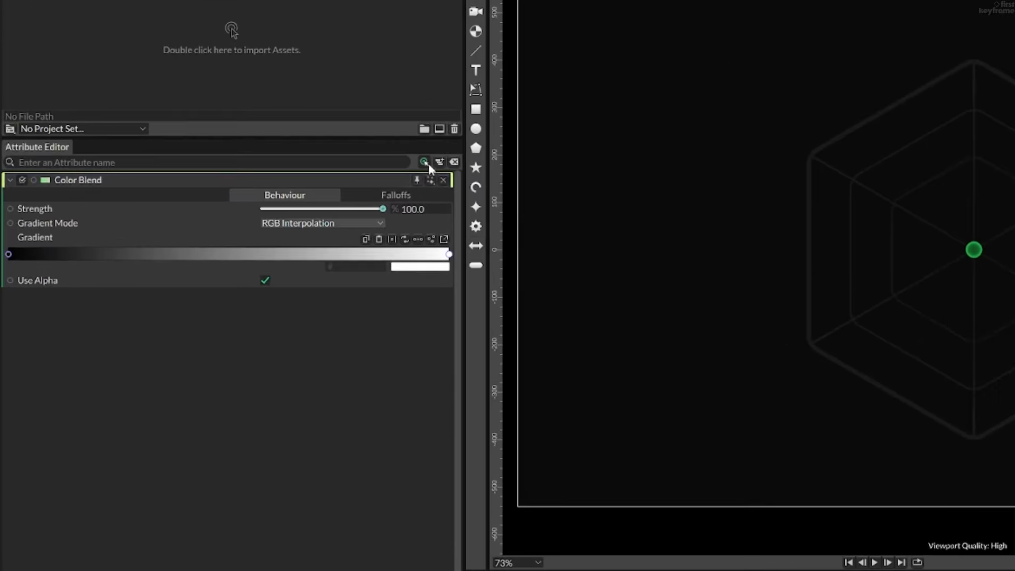
- Show the Convex Hull's Gradient Shader 2 attributes together with the Color Blend's and go to frame 75
click(375, 171)
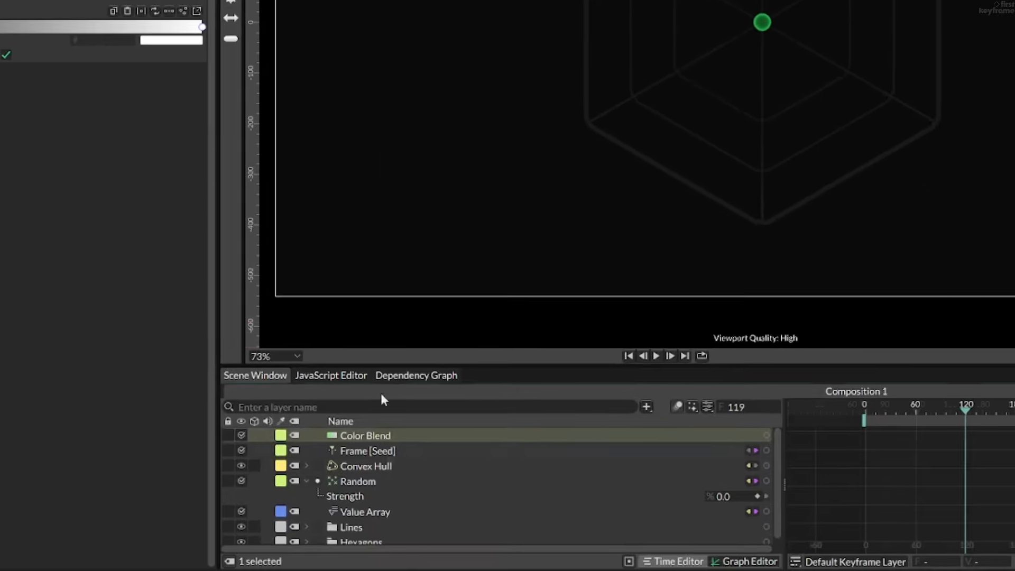
click(307, 466)
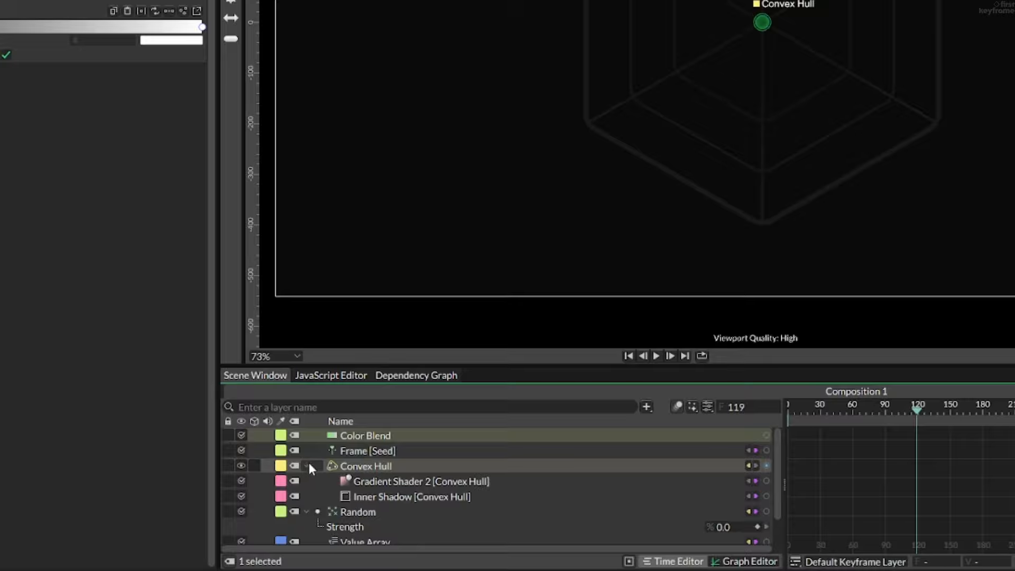
click(383, 482)
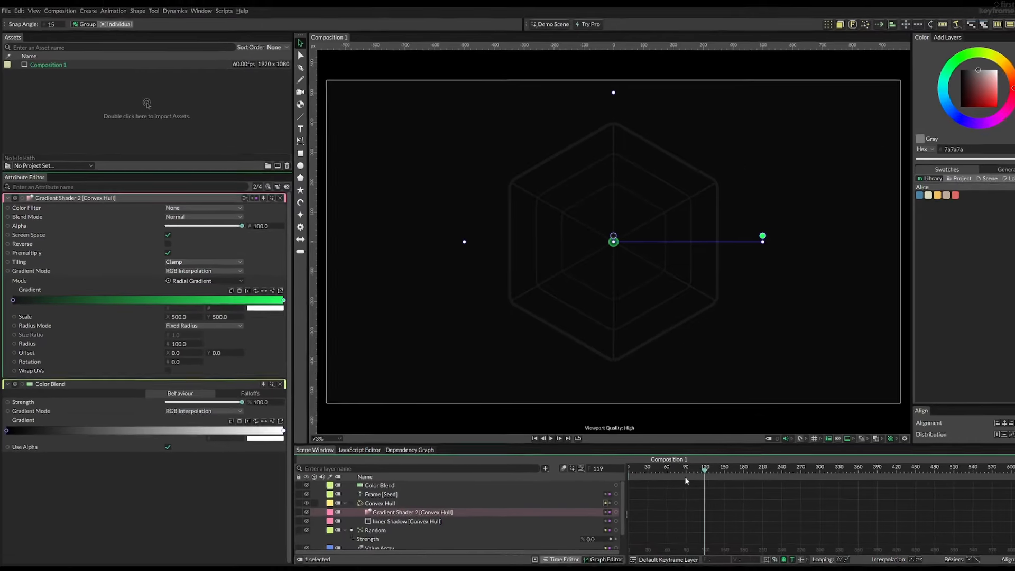
drag(687, 471, 656, 465)
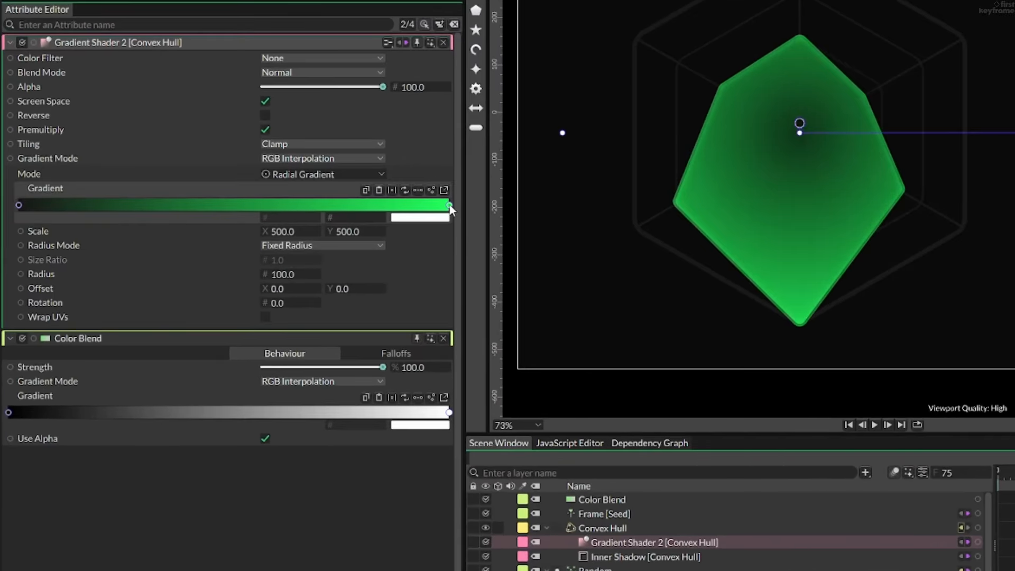
- Connect the Color Blend to the colour of the last stop in Gradient Shader 2, keeping the blend's Strength at 100%
click(449, 206)
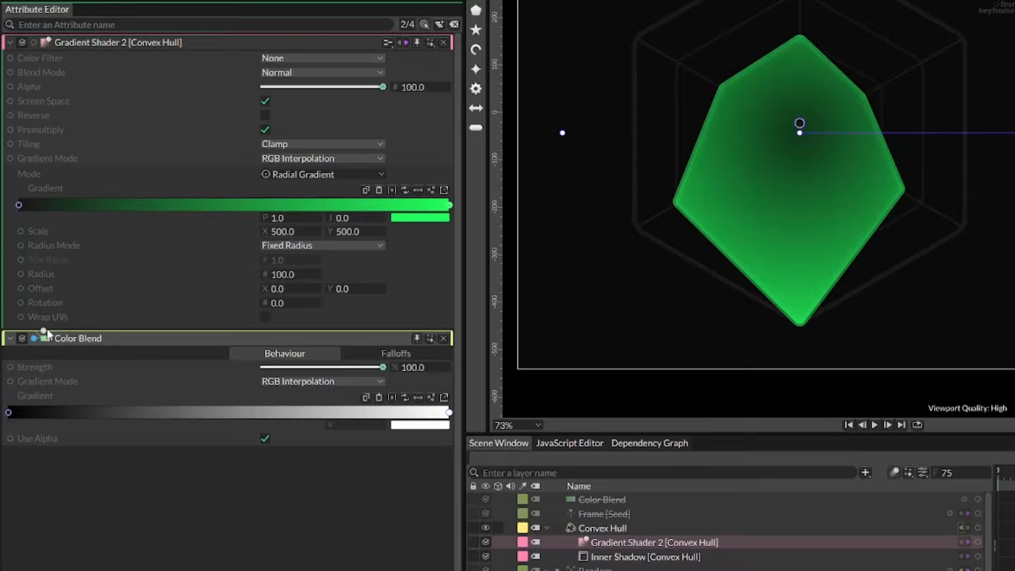
drag(35, 338, 435, 221)
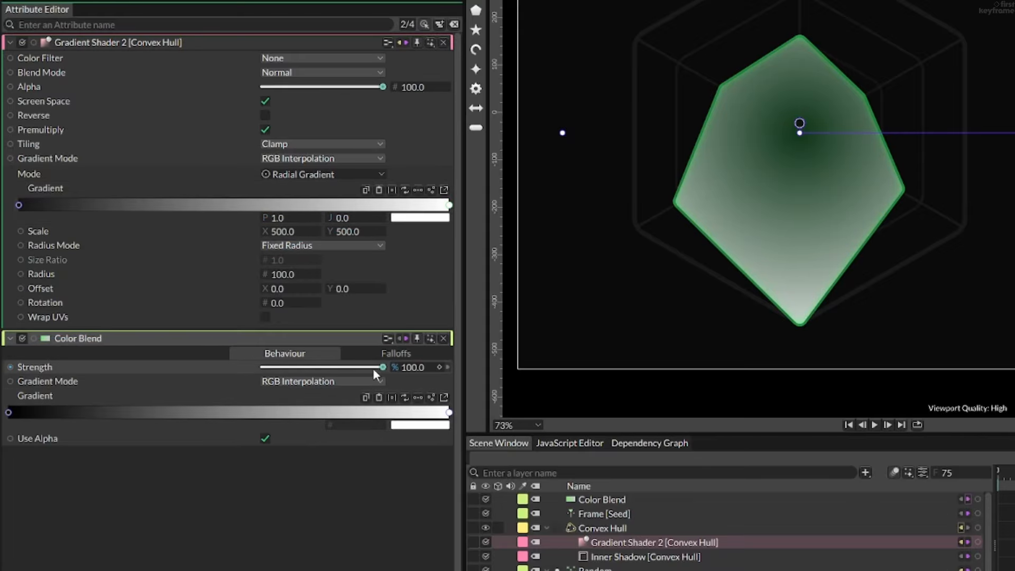
mouse_move(383, 368)
mouse_down()
mouse_move(234, 366)
mouse_move(399, 367)
mouse_up()
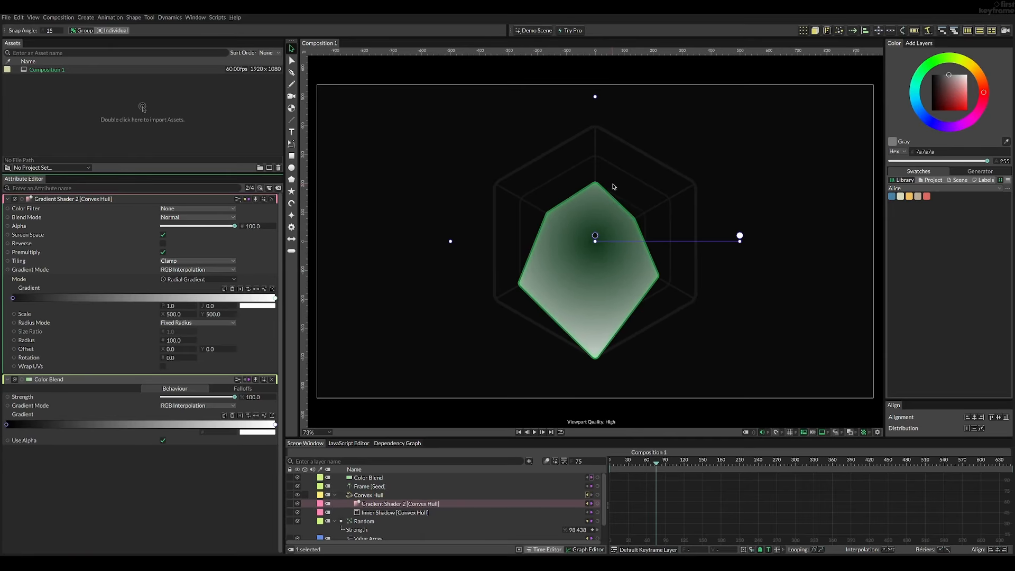
- Load the Convex Hull's Inner Shadow and connect the Color Blend to its Color
click(388, 512)
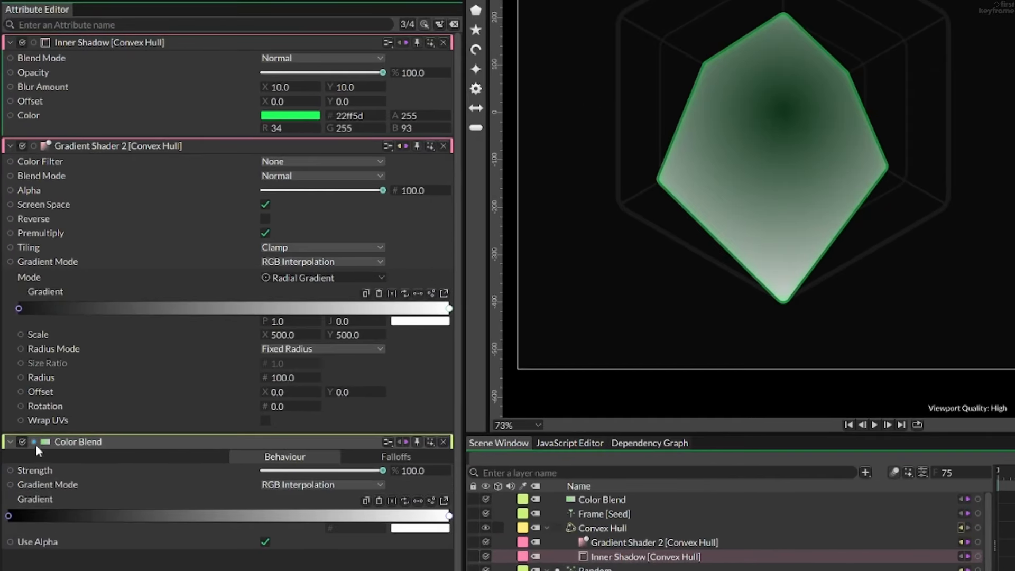
drag(22, 442, 85, 317)
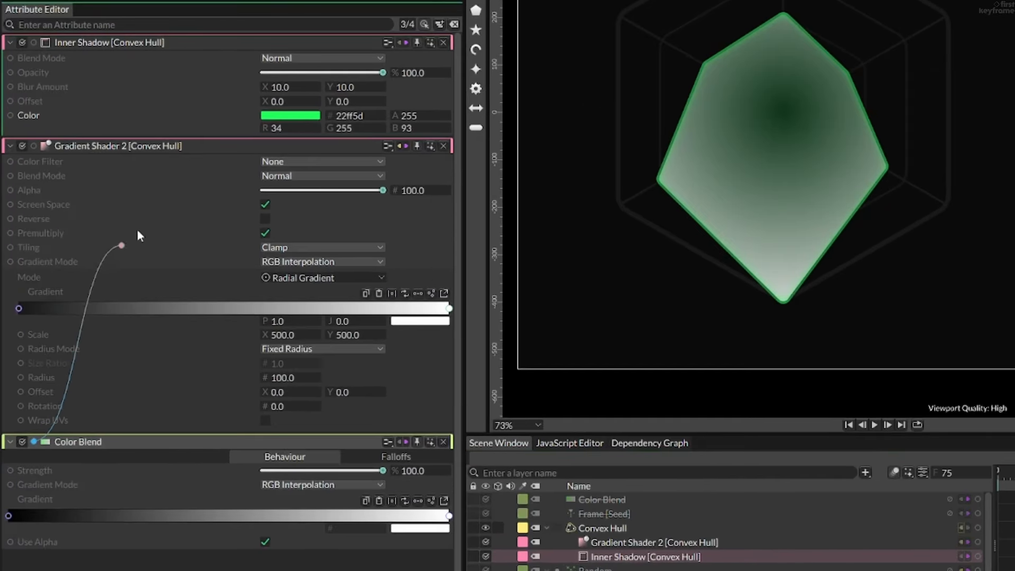
drag(137, 234, 282, 121)
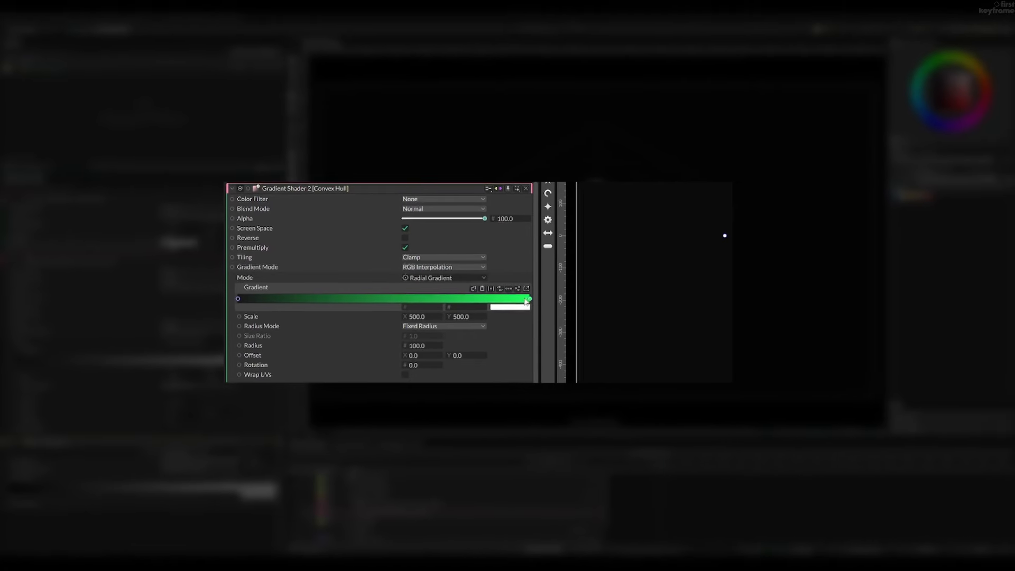
- Disconnect the Color Blend from the last stop of Gradient Shader 2 and open that stop's colour
click(522, 308)
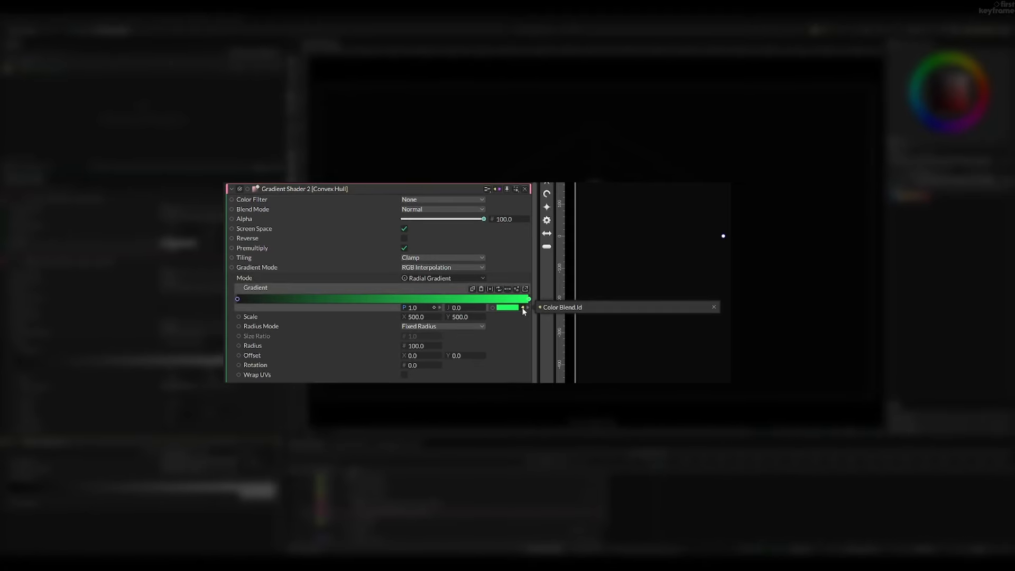
click(714, 308)
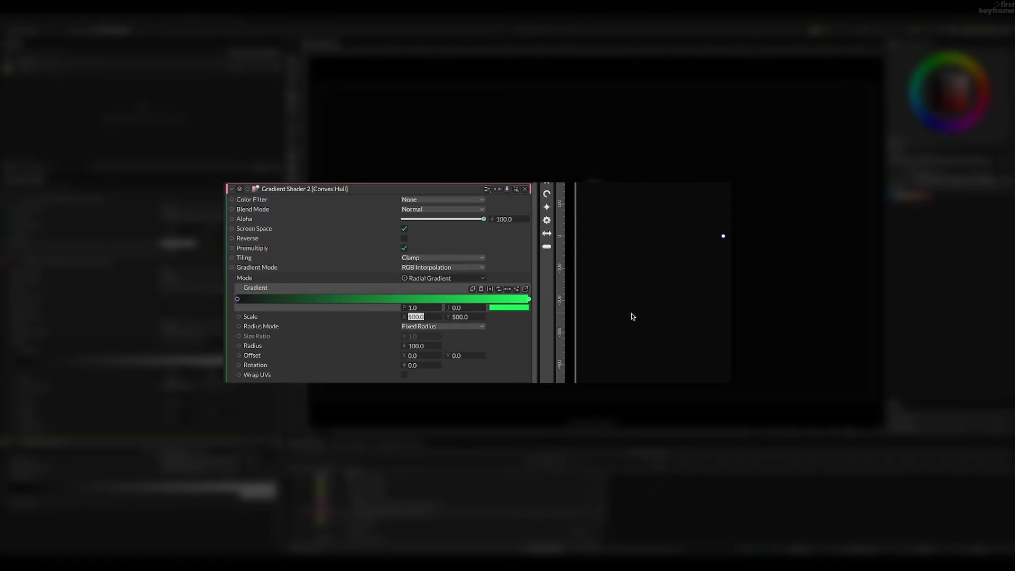
click(510, 307)
click(497, 217)
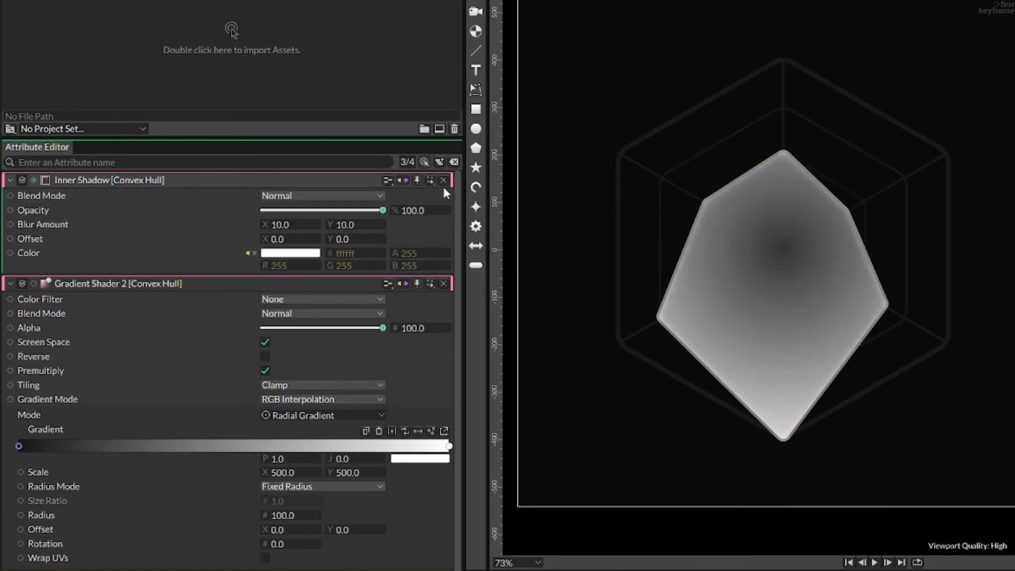
- Show only the Color Blend's attributes and test its Strength down to about 33% and back to 100%
click(272, 199)
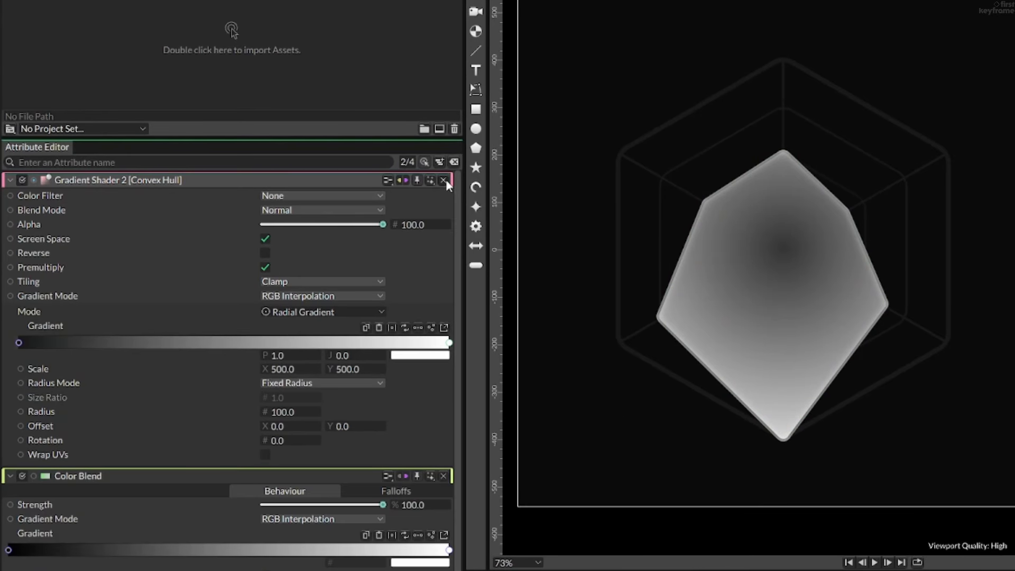
click(443, 180)
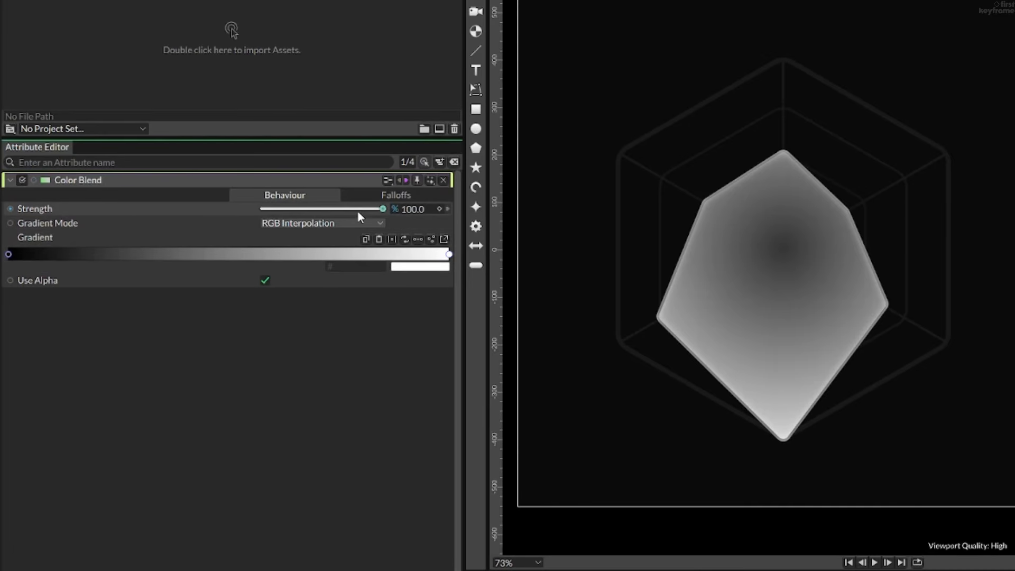
mouse_move(383, 209)
mouse_down()
mouse_move(261, 209)
mouse_move(303, 210)
mouse_up()
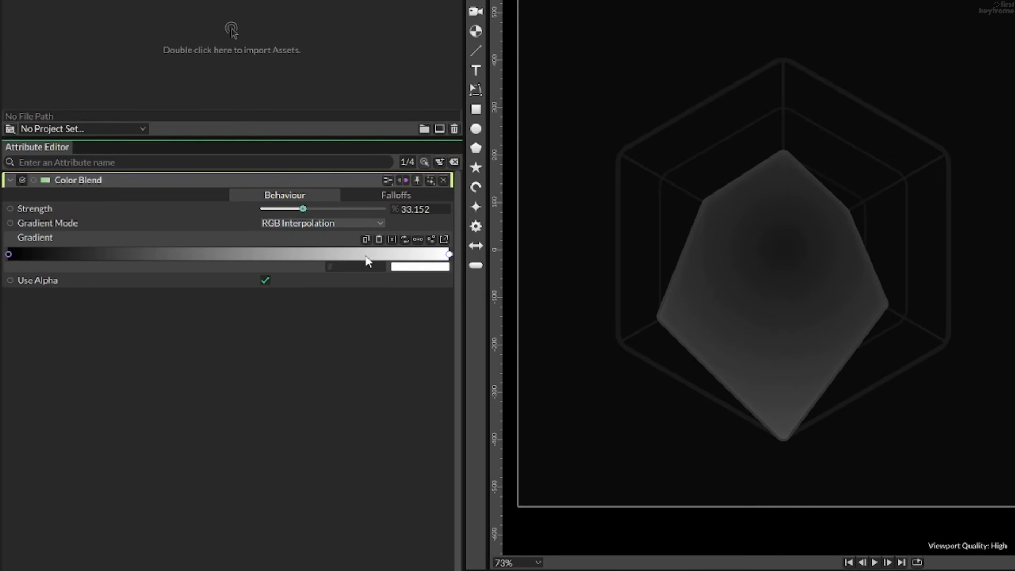
drag(302, 210, 385, 212)
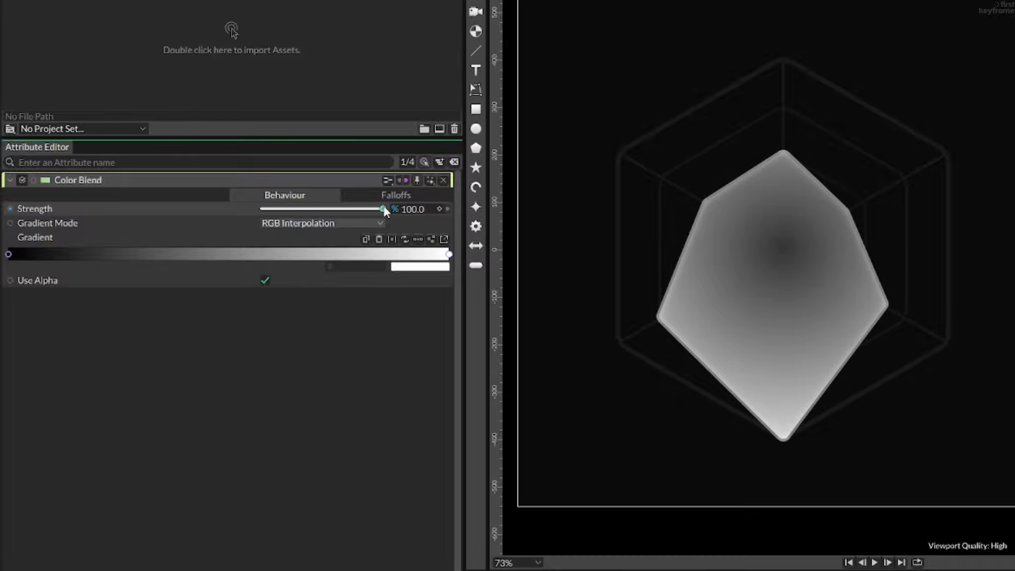
- Set the first stop of the Color Blend's gradient to 22ff5d and add another stop at about 0.167
click(10, 254)
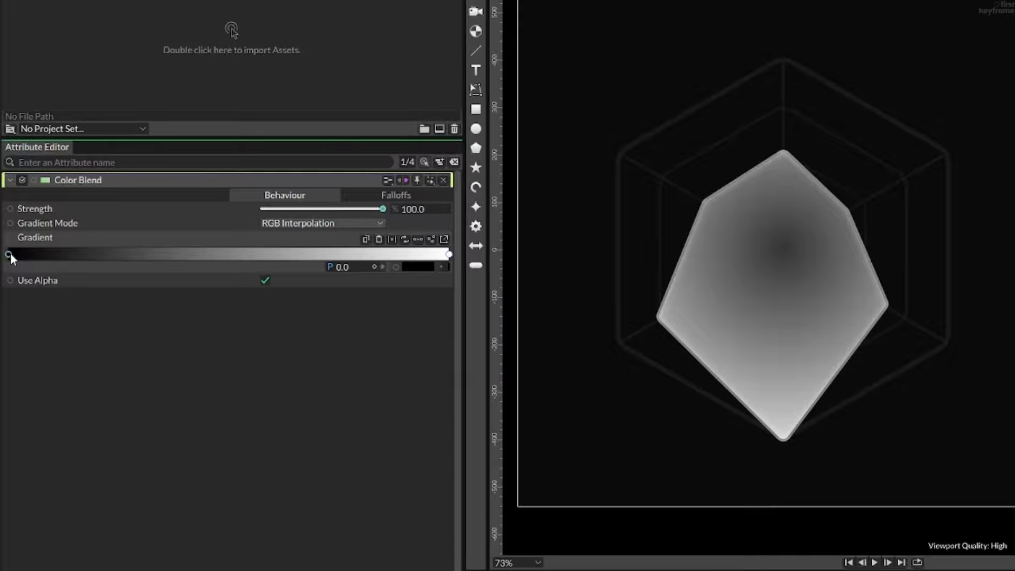
click(410, 266)
text(22)
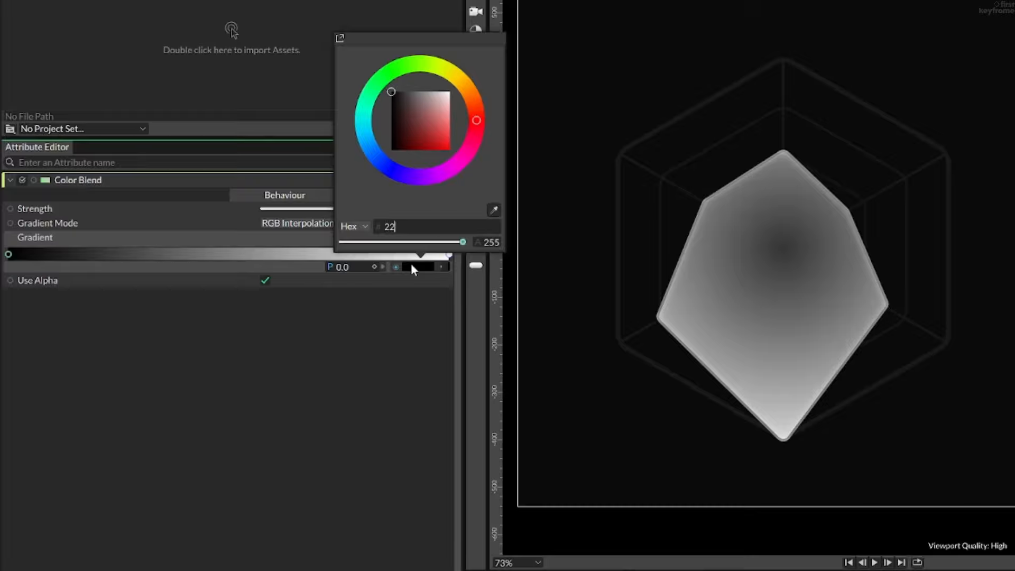
text(ff5d)
click(300, 384)
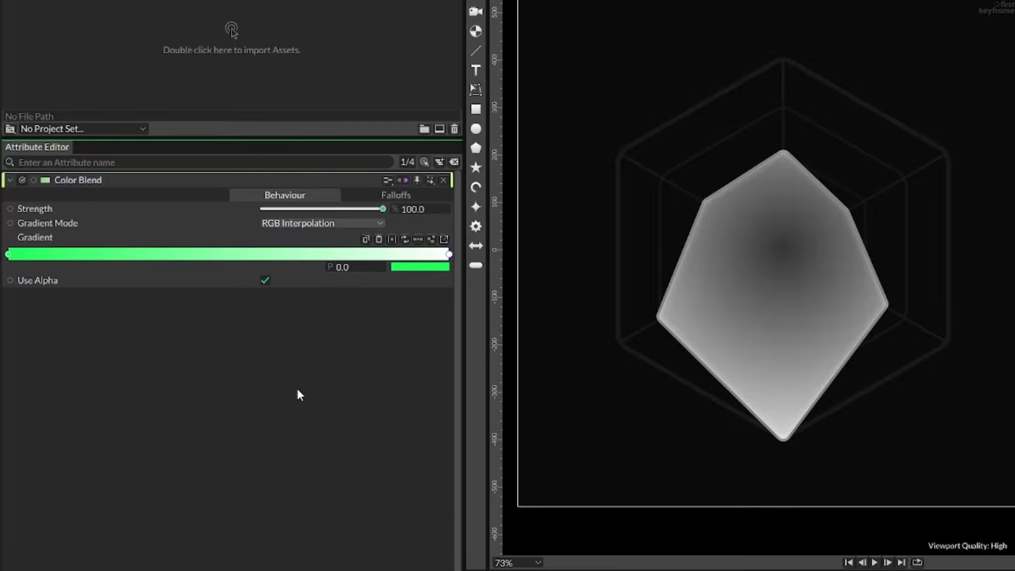
click(82, 255)
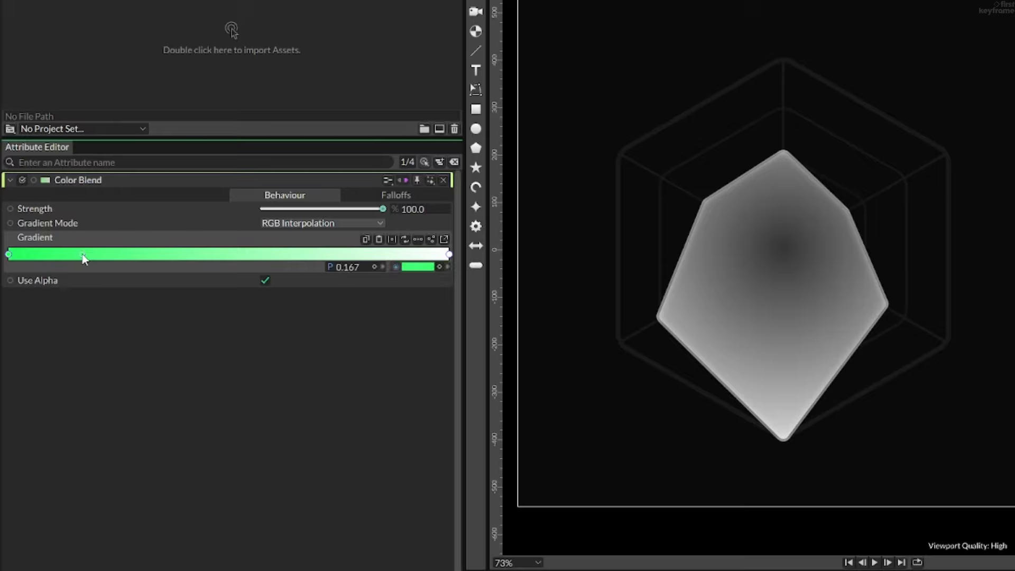
- Place the Color Blend gradient's second stop at 0.2 and set its colour to yellow ffd846
click(347, 266)
text(.2)
click(425, 267)
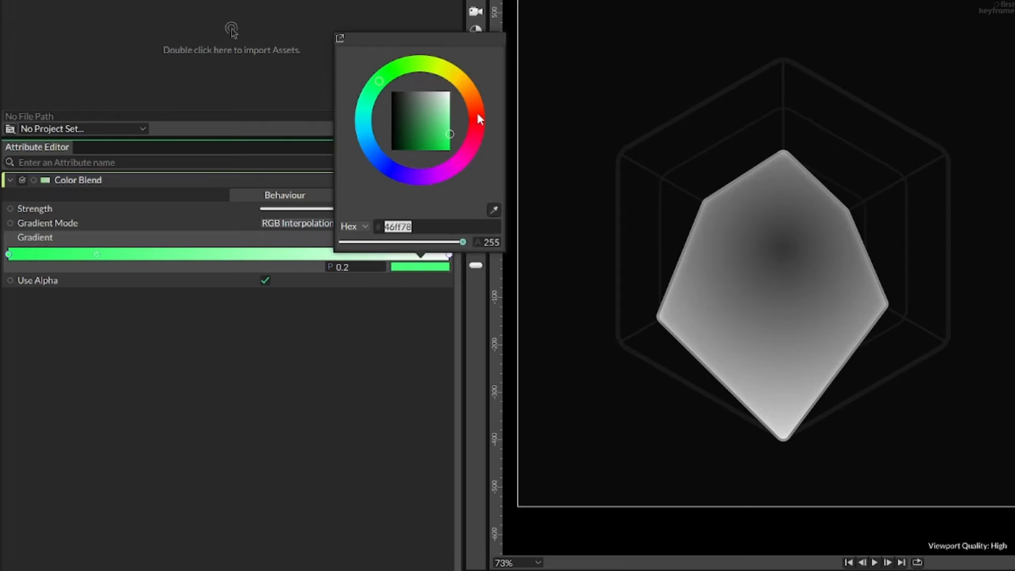
drag(422, 63, 460, 79)
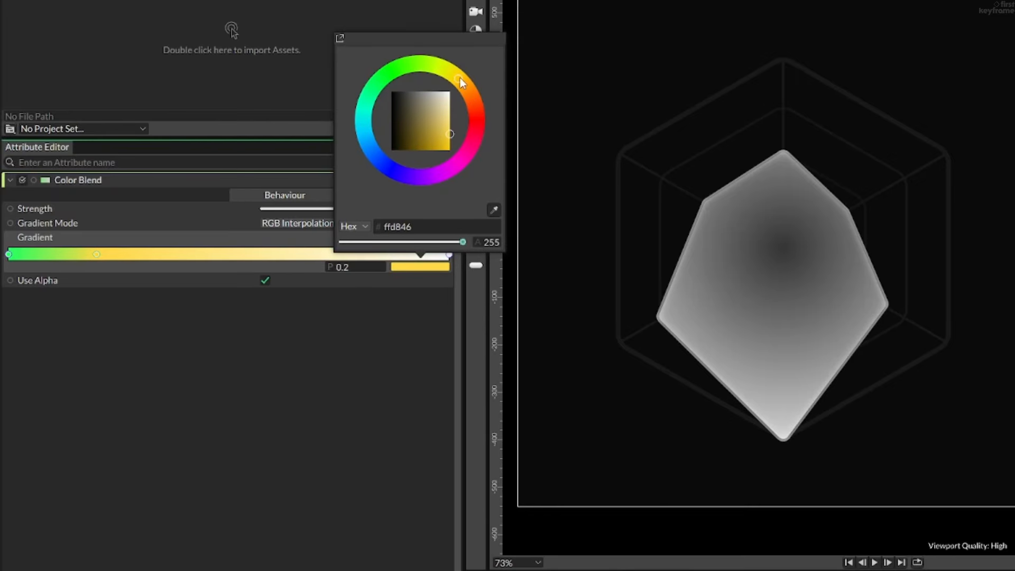
click(243, 375)
- Add a gradient stop at 0.4 and set its colour to red ff2d22, starting from 22ff5d
click(173, 254)
click(362, 272)
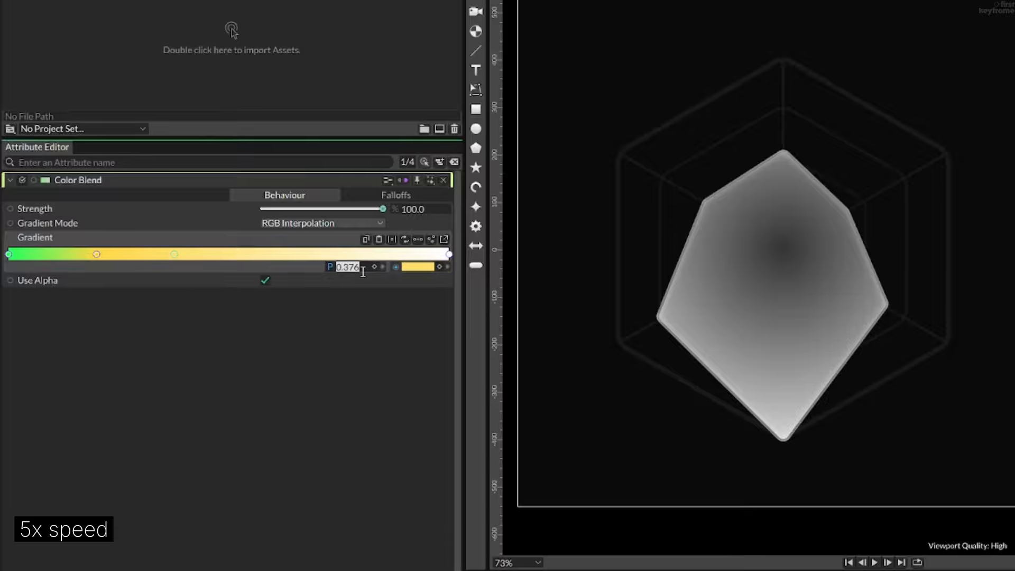
text(0.4)
key(Return)
click(428, 267)
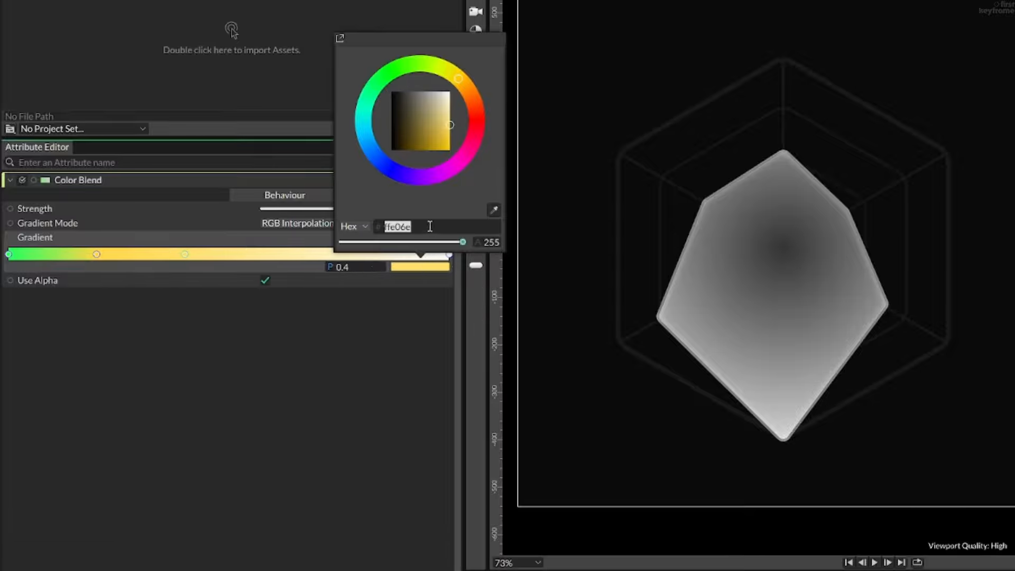
text(22ff5d)
key(Return)
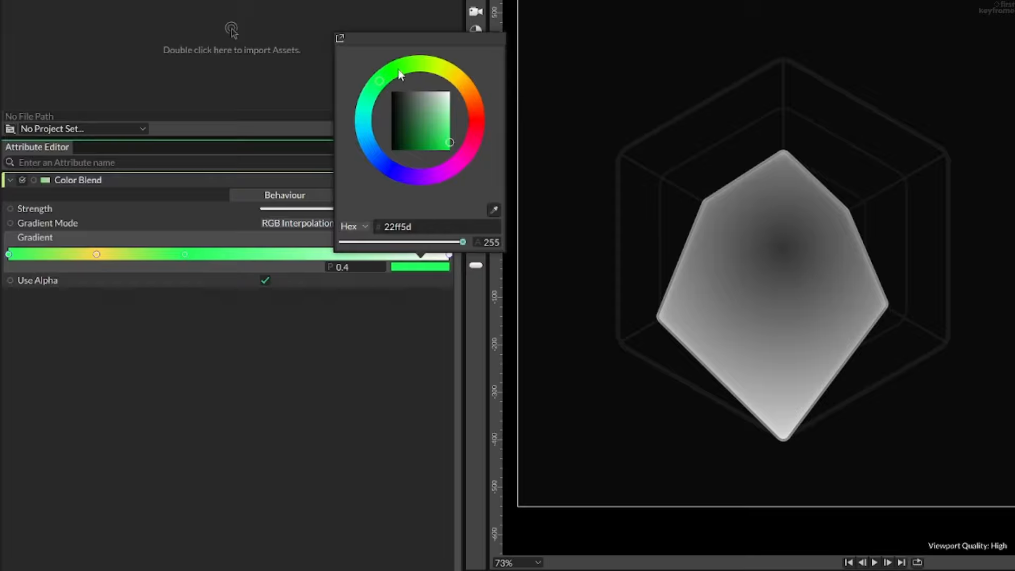
mouse_move(398, 68)
mouse_down()
mouse_move(456, 72)
mouse_move(474, 120)
mouse_move(476, 110)
mouse_up()
mouse_move(478, 113)
mouse_down()
mouse_move(475, 149)
mouse_move(484, 122)
mouse_up()
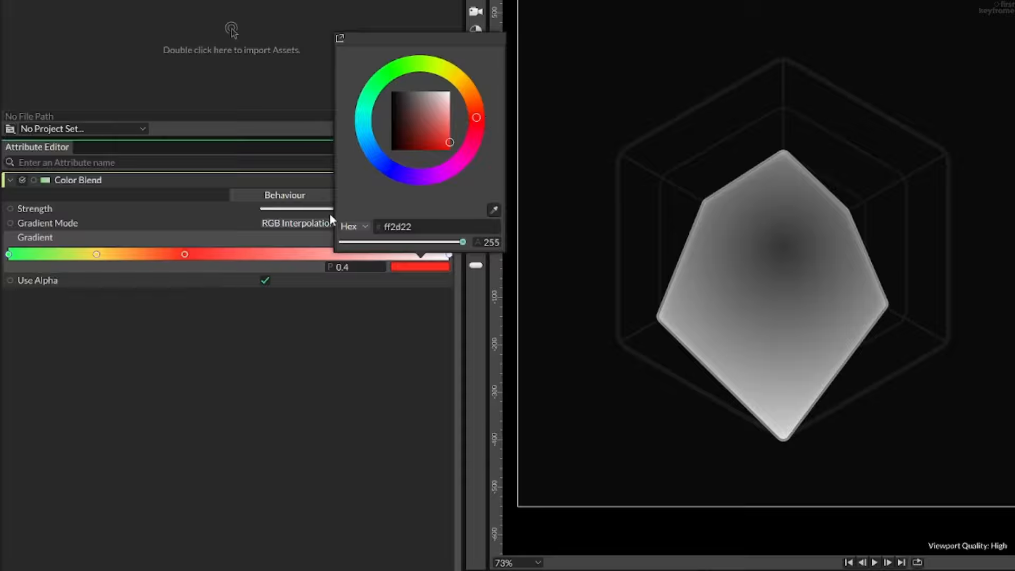
- Add a purple stop beyond the red one and a cyan 22ebff stop at 0.8 to the gradient
click(265, 254)
click(425, 266)
mouse_move(478, 121)
mouse_down()
mouse_move(429, 66)
mouse_move(480, 101)
mouse_move(417, 212)
mouse_move(454, 58)
mouse_move(353, 165)
mouse_move(337, 128)
mouse_up()
click(361, 254)
click(413, 267)
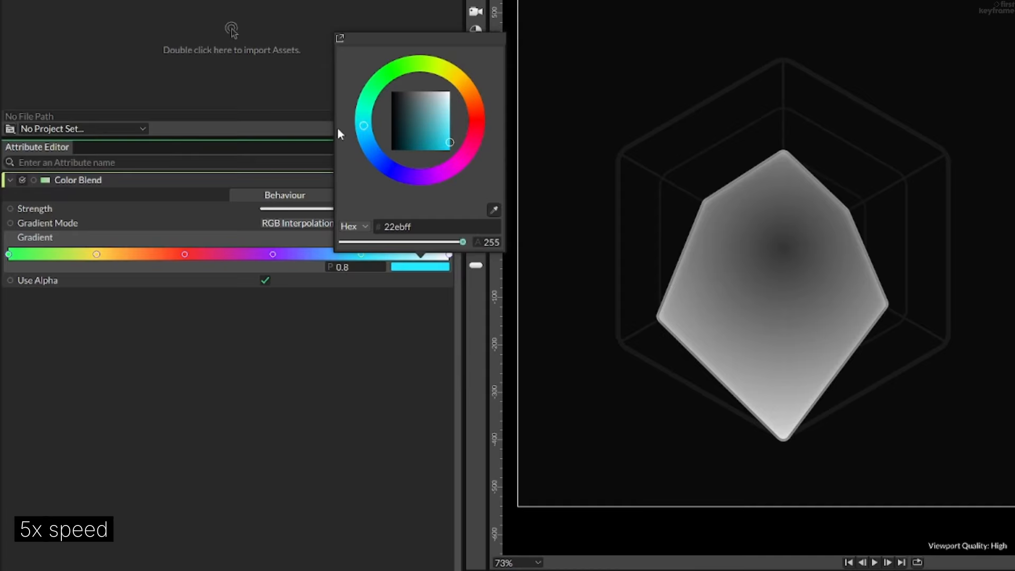
- Set the gradient's last stop at 1.0 to the green 22ff5d, matching the first stop
click(439, 255)
click(449, 255)
click(431, 267)
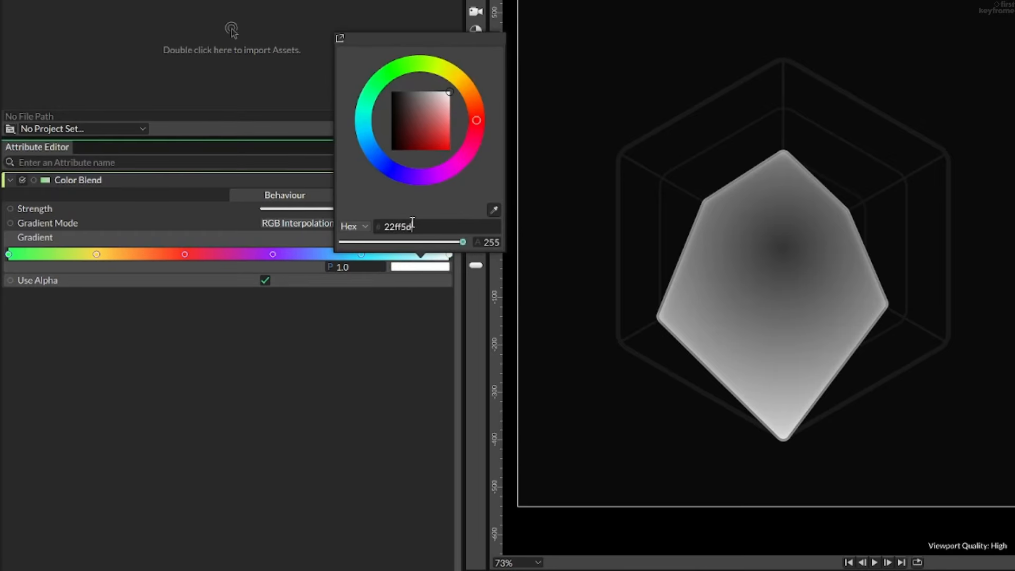
key(Return)
click(366, 369)
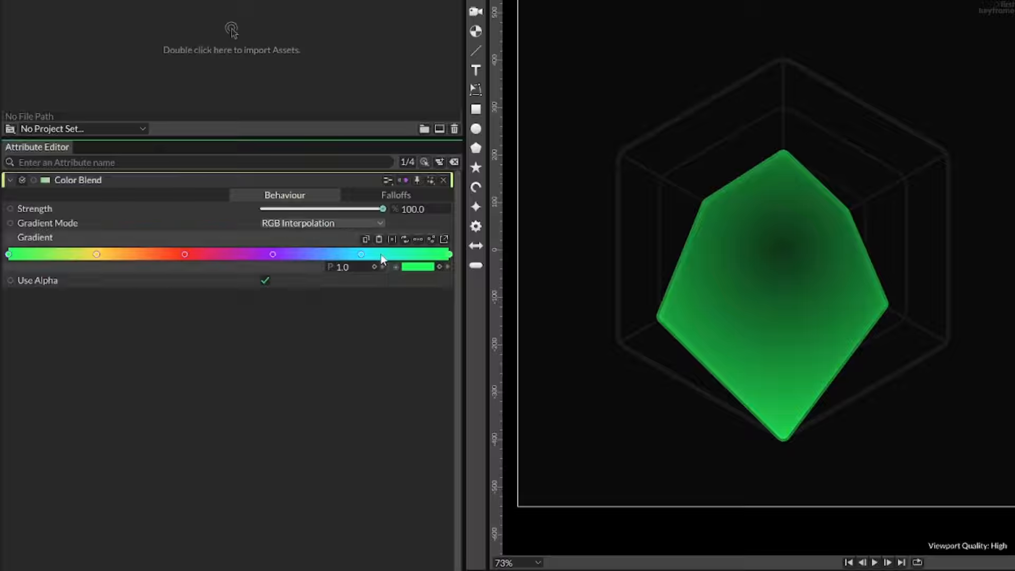
- Set the Color Blend's Strength to 0% and keyframe it at frame 0
drag(359, 211, 261, 211)
drag(713, 467, 621, 471)
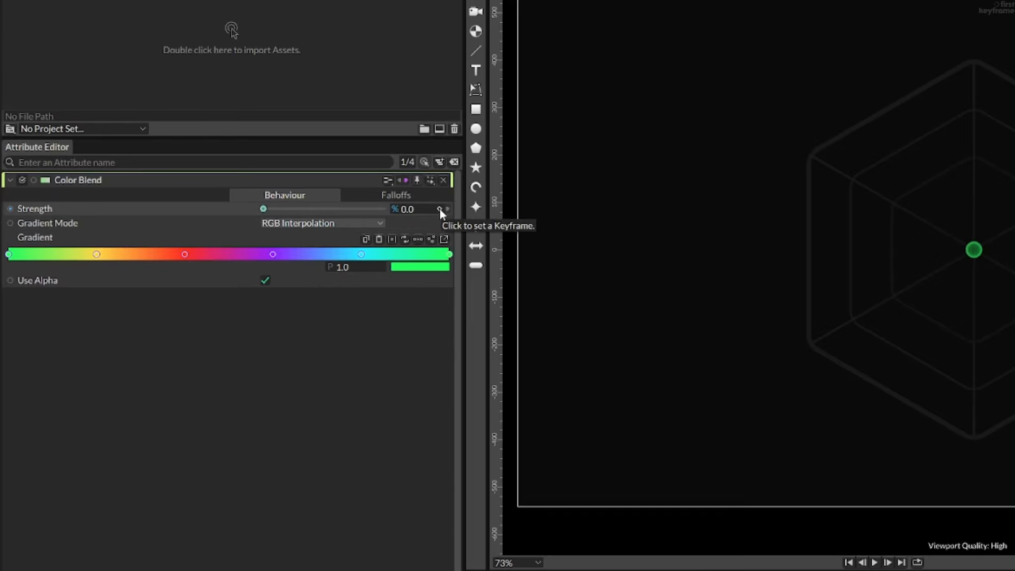
click(440, 208)
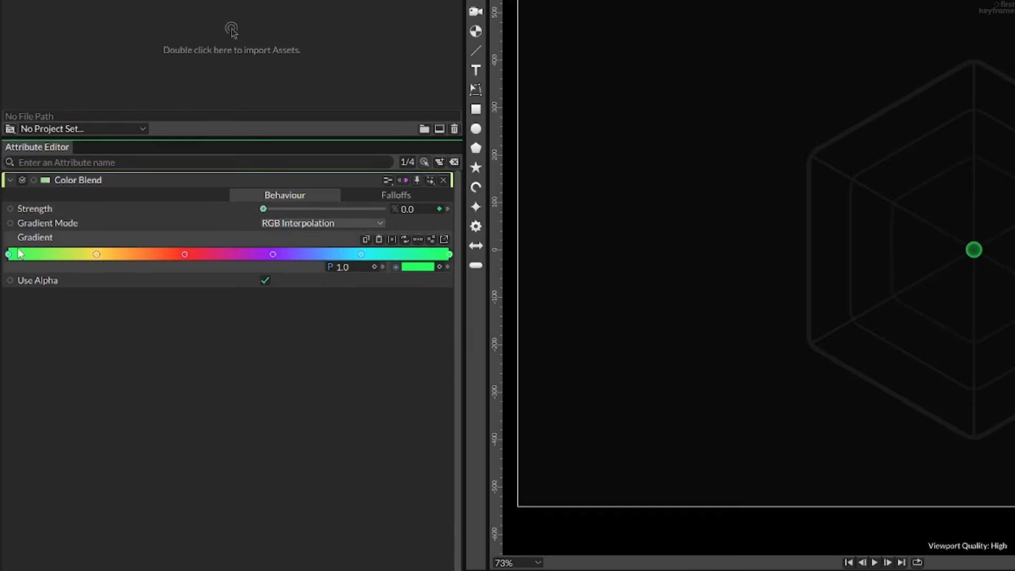
- Keyframe the Color Blend's Strength at 0% on frame 110 and at 20% on frame 120
drag(418, 430, 470, 433)
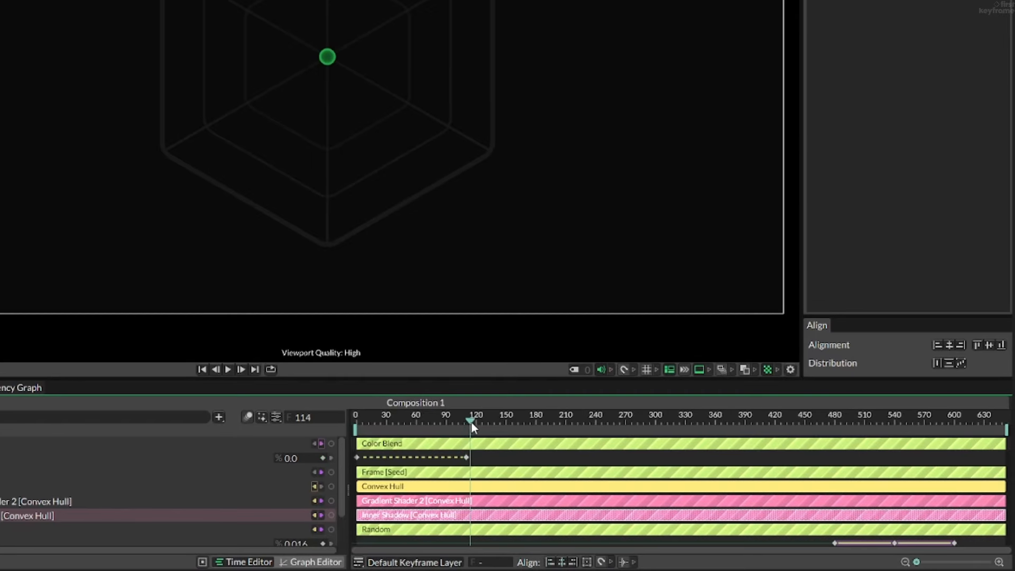
drag(471, 431, 479, 431)
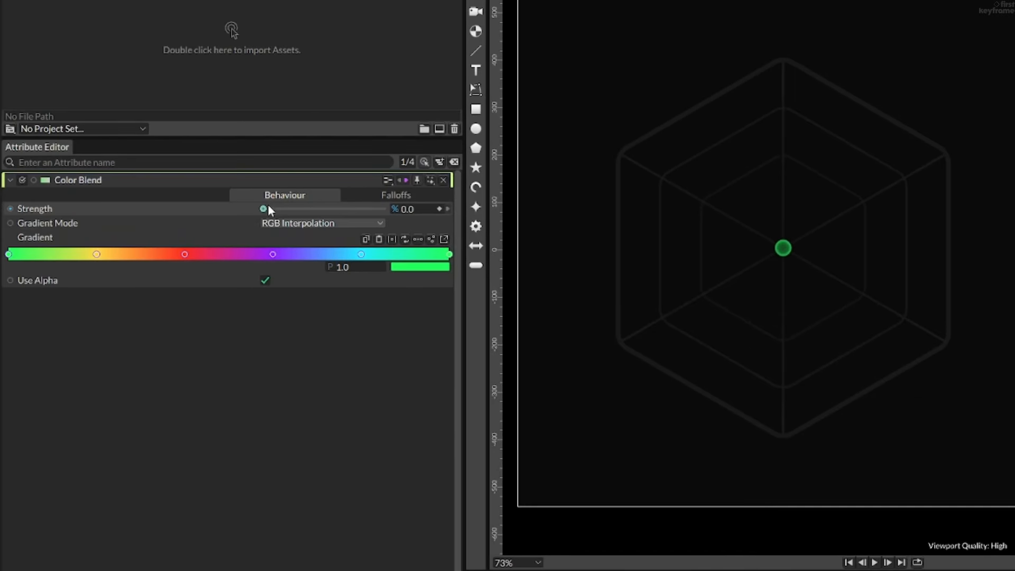
click(412, 209)
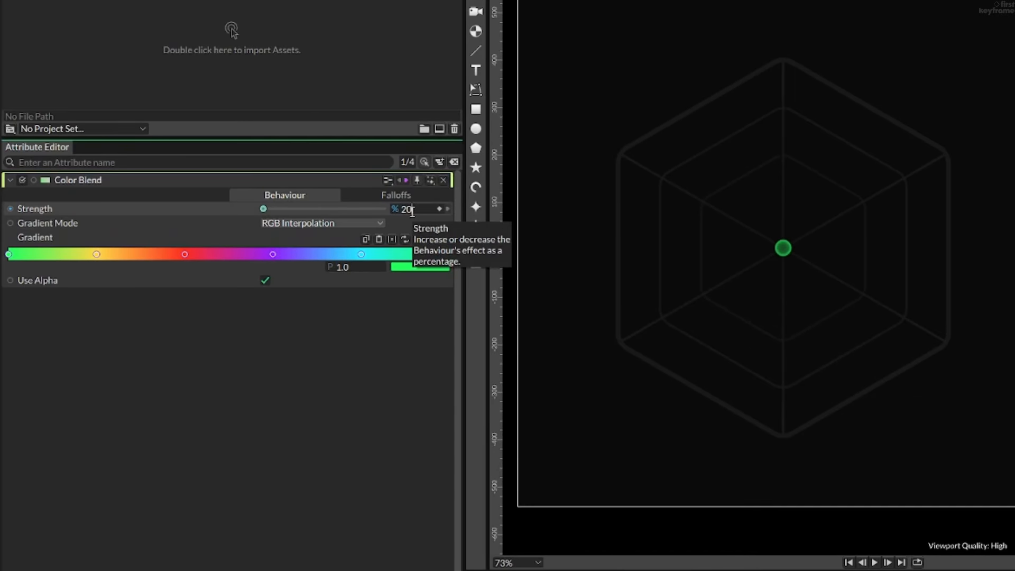
text(20)
key(Return)
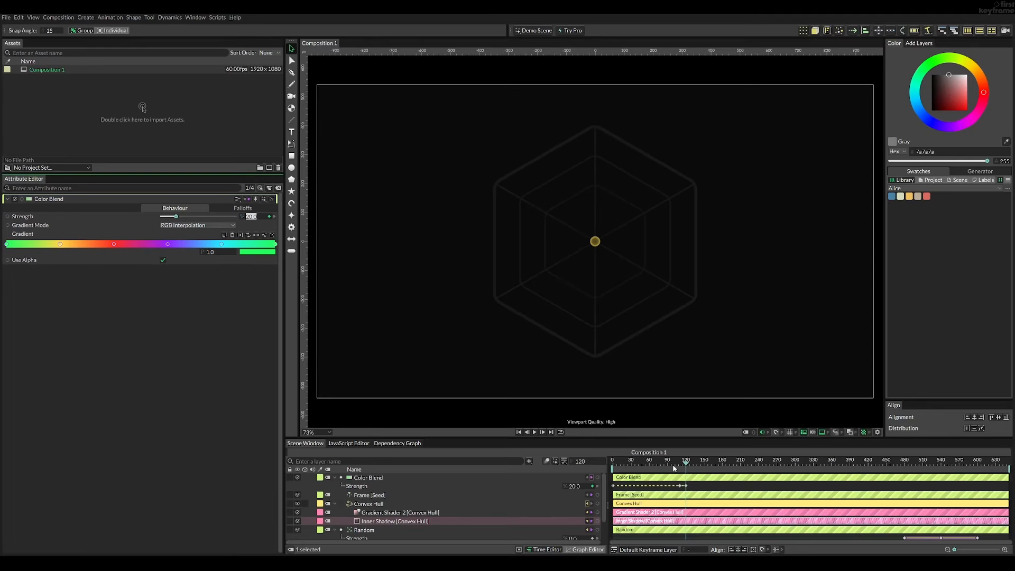
- Return to frame 0, select all the Color Blend's Strength keyframes and show their curve in the Graph Editor
drag(675, 468, 597, 467)
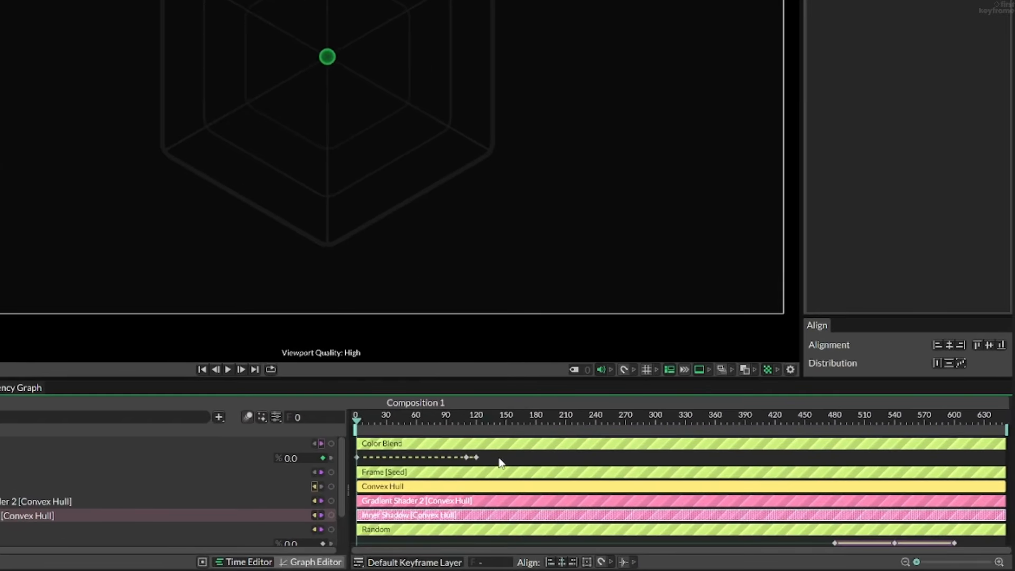
drag(501, 462, 453, 465)
drag(357, 464, 356, 464)
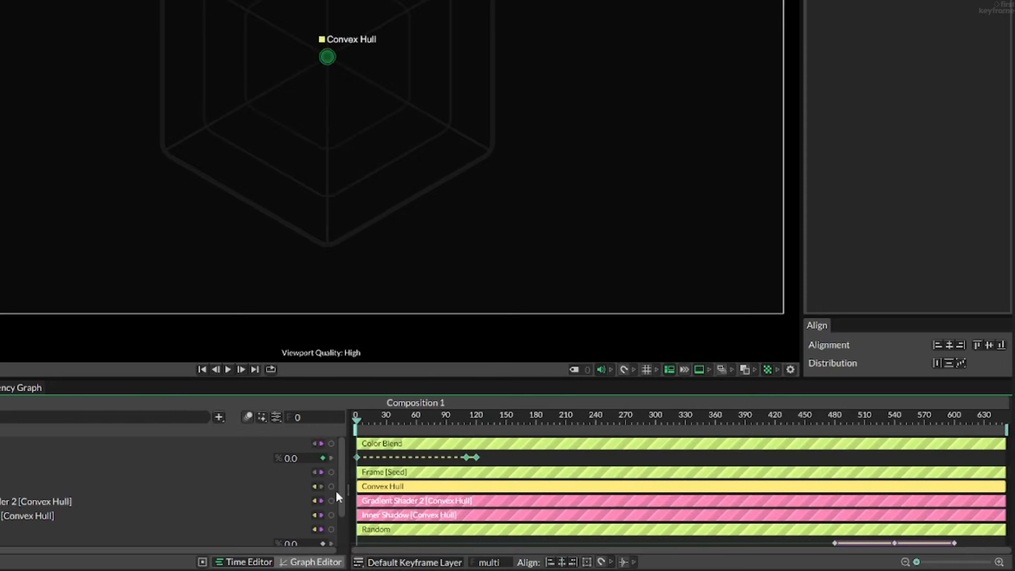
click(313, 563)
scroll(474, 483, down, 3)
drag(484, 481, 491, 478)
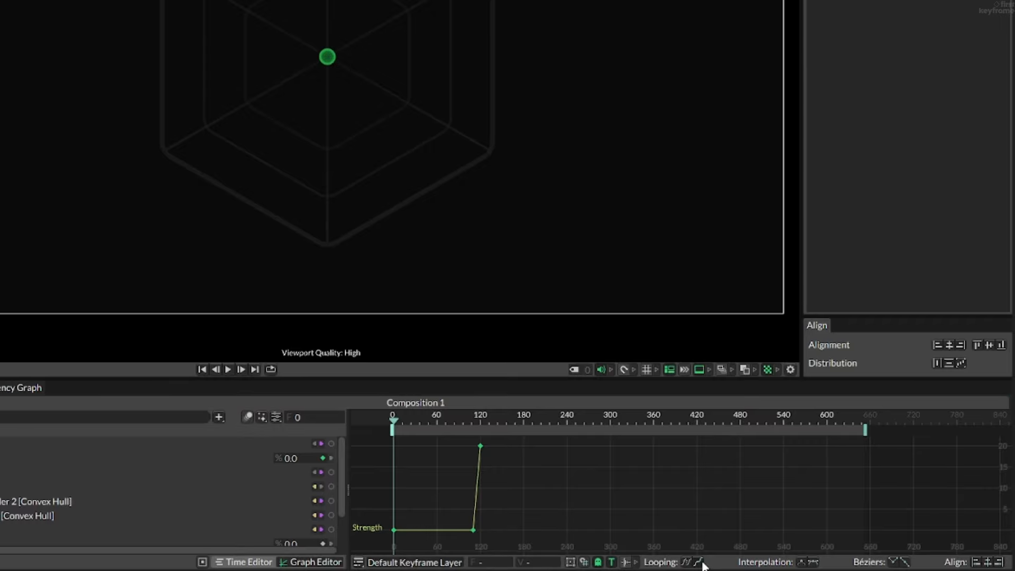
- Loop the Strength curve with an offset so each cycle continues upward from the previous cycle's end value
click(449, 528)
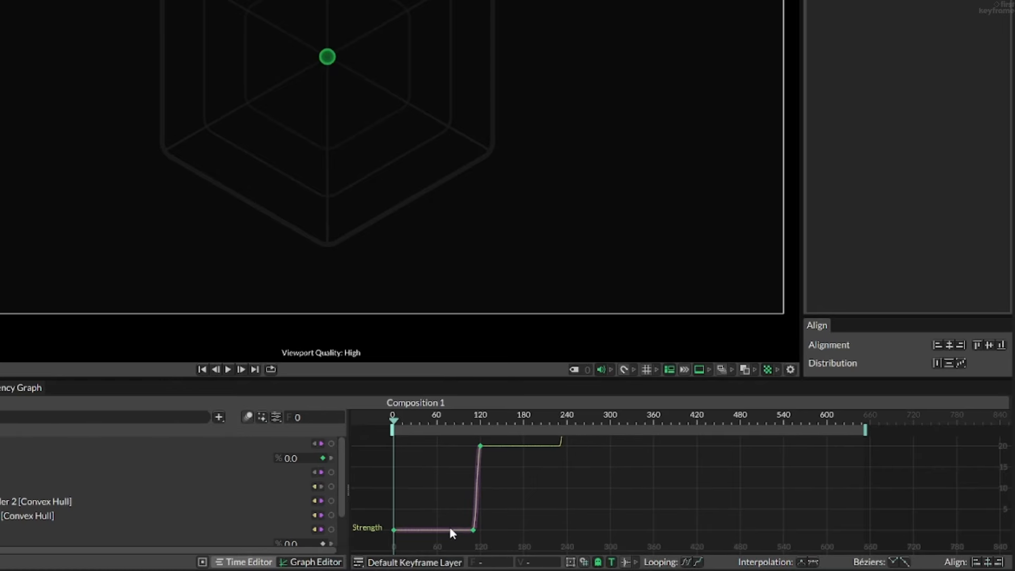
scroll(491, 480, up, 5)
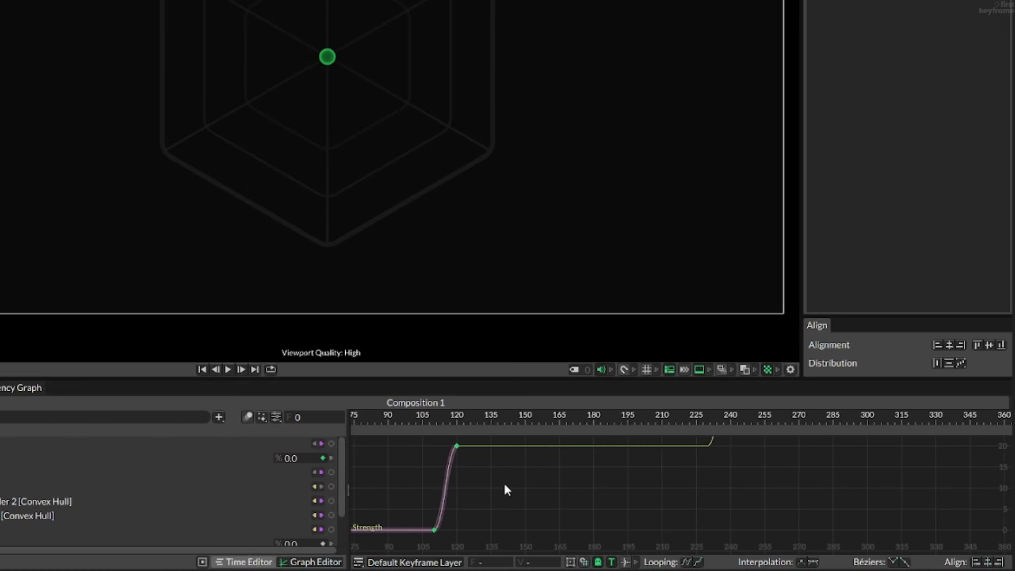
drag(514, 487, 551, 517)
scroll(616, 493, down, 3)
scroll(616, 493, down, 3)
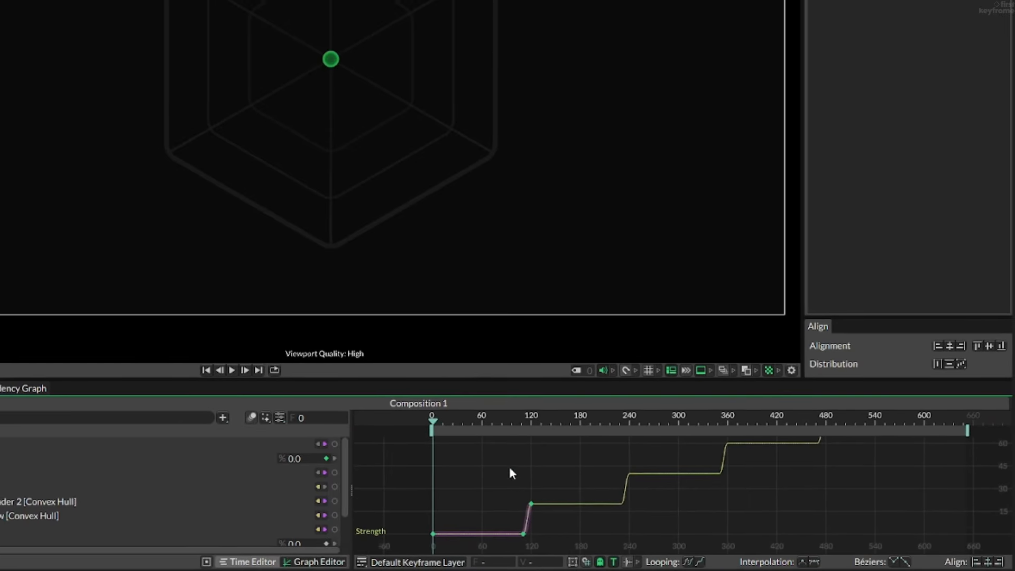
- Play back the start of the animation and scrub to about frame 125 to check the colour change
key(space)
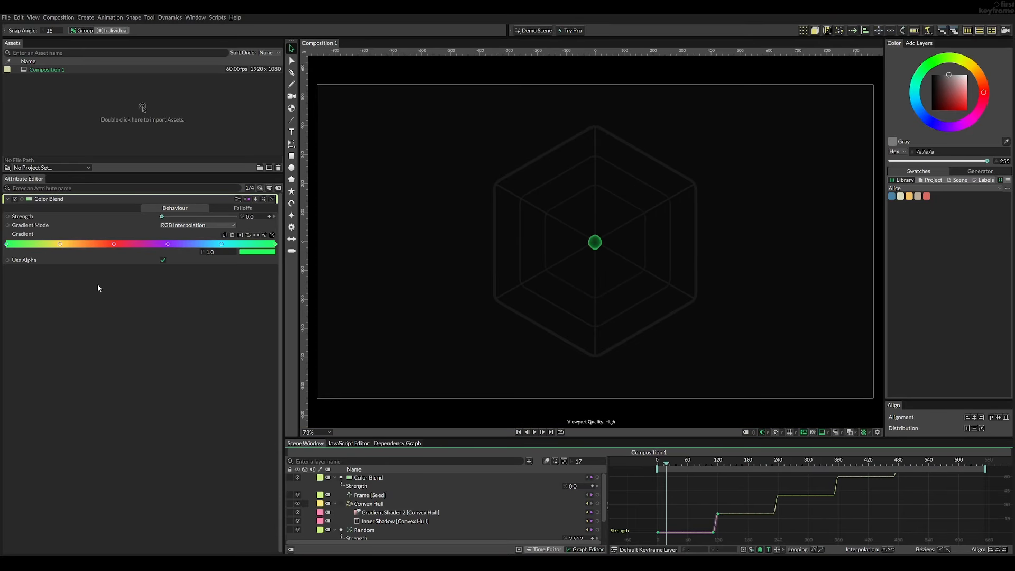
key(space)
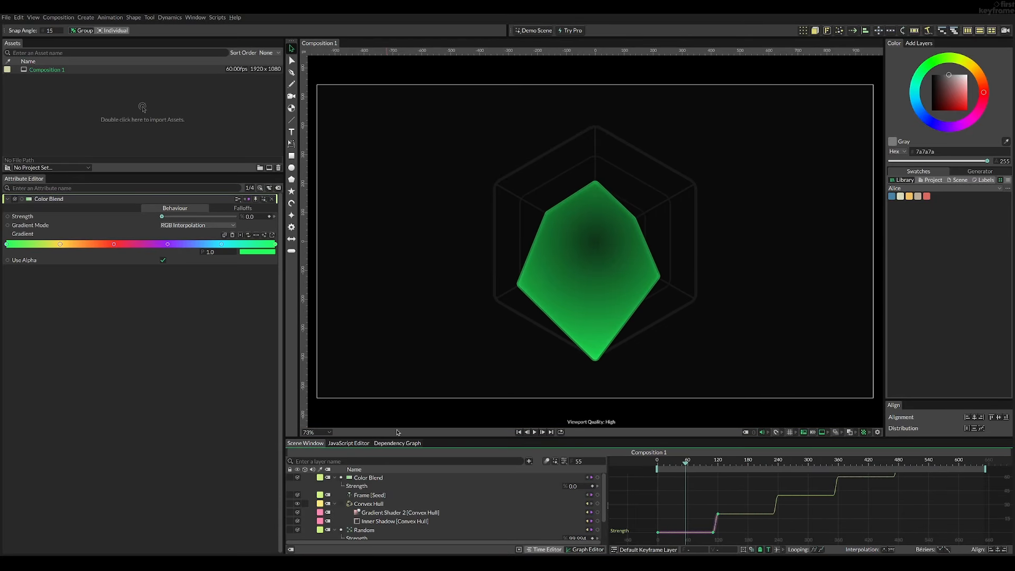
drag(684, 462, 718, 469)
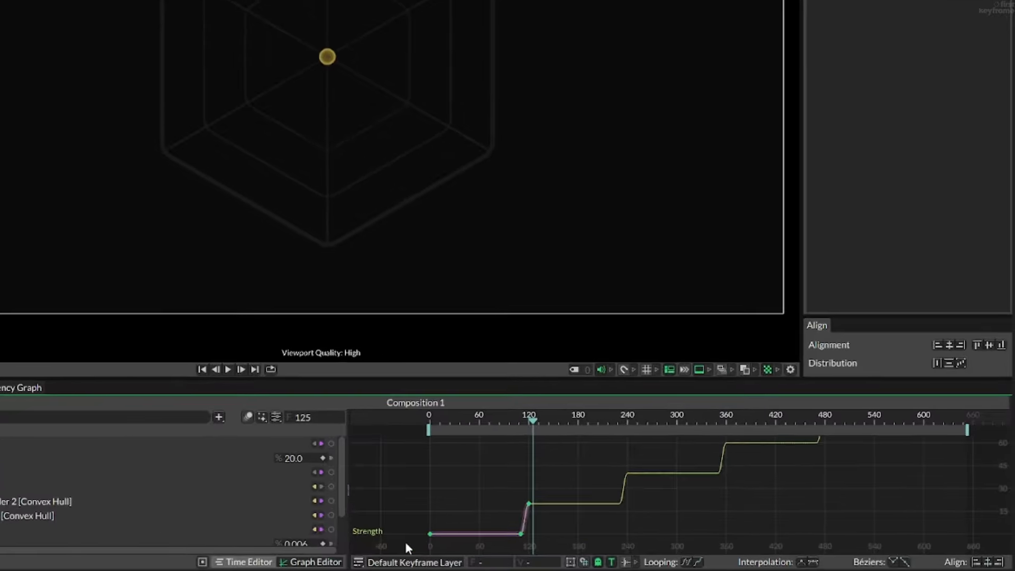
- Shift all the Strength keyframes 10 frames later so that the first one sits at frame 10
drag(642, 536, 733, 509)
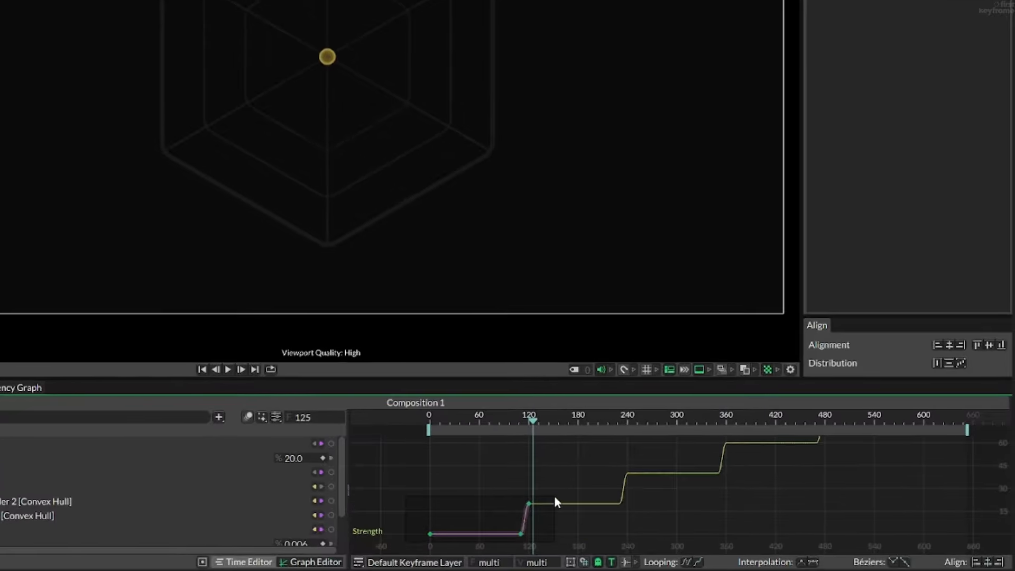
drag(555, 496, 548, 495)
scroll(522, 523, up, 4)
drag(440, 534, 497, 522)
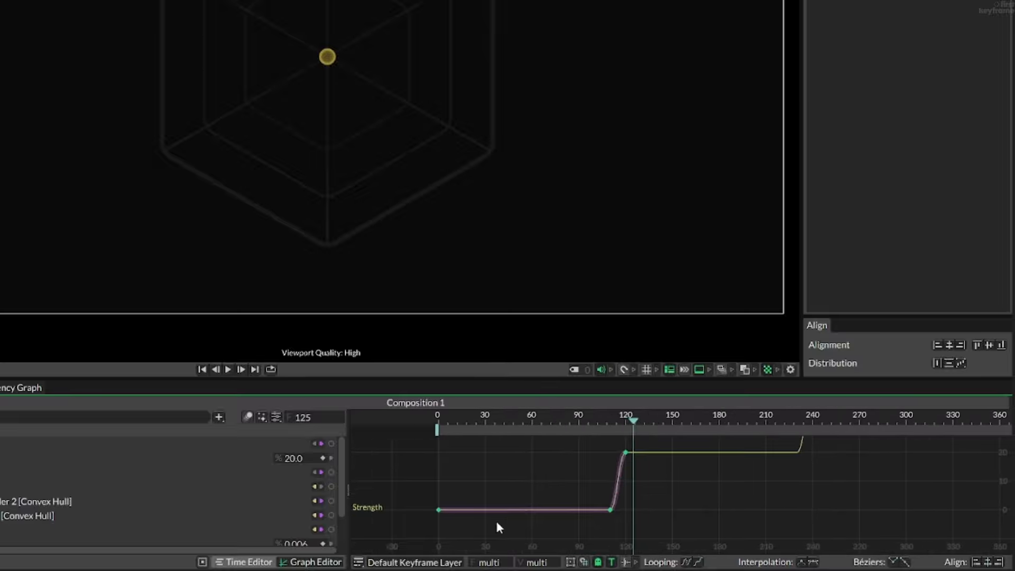
click(449, 426)
drag(442, 420, 454, 422)
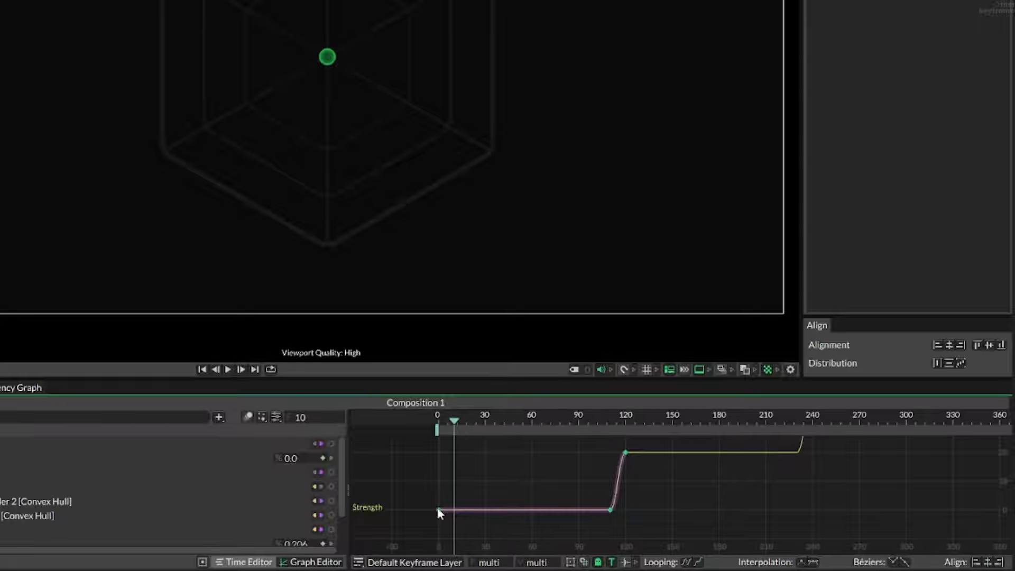
drag(443, 507, 453, 510)
- Play the animation from frame 0 and examine the colour changes against the whole stepped Strength curve
drag(456, 423, 410, 423)
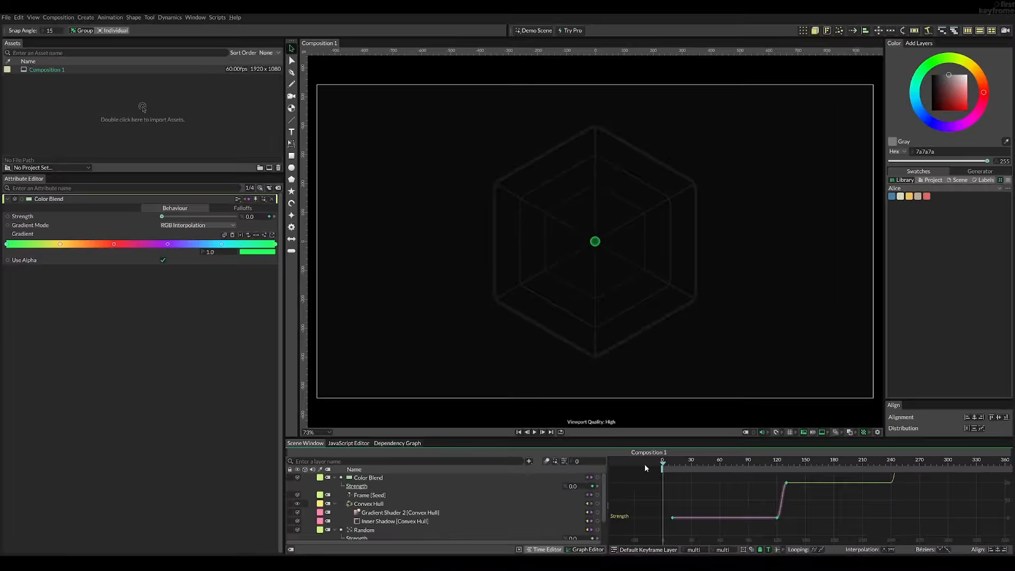
key(space)
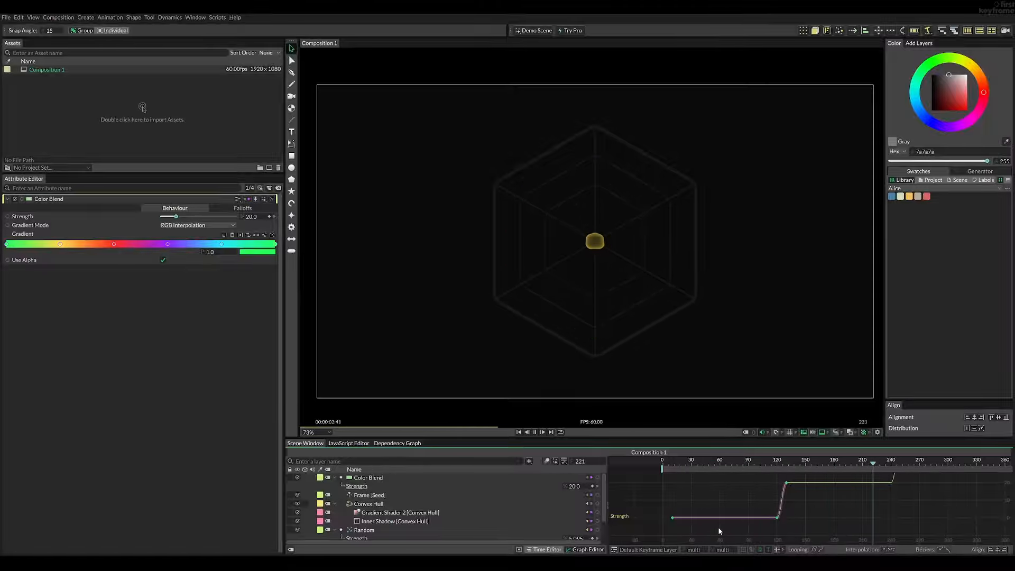
scroll(785, 505, down, 5)
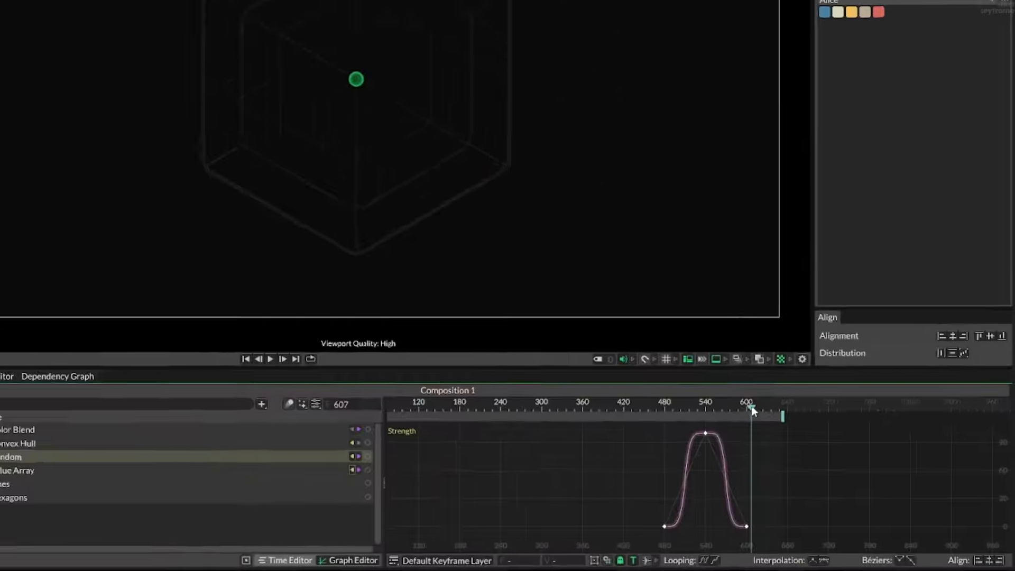
- Go to frame 615 and shorten the composition's playback range to end there
drag(753, 411, 743, 410)
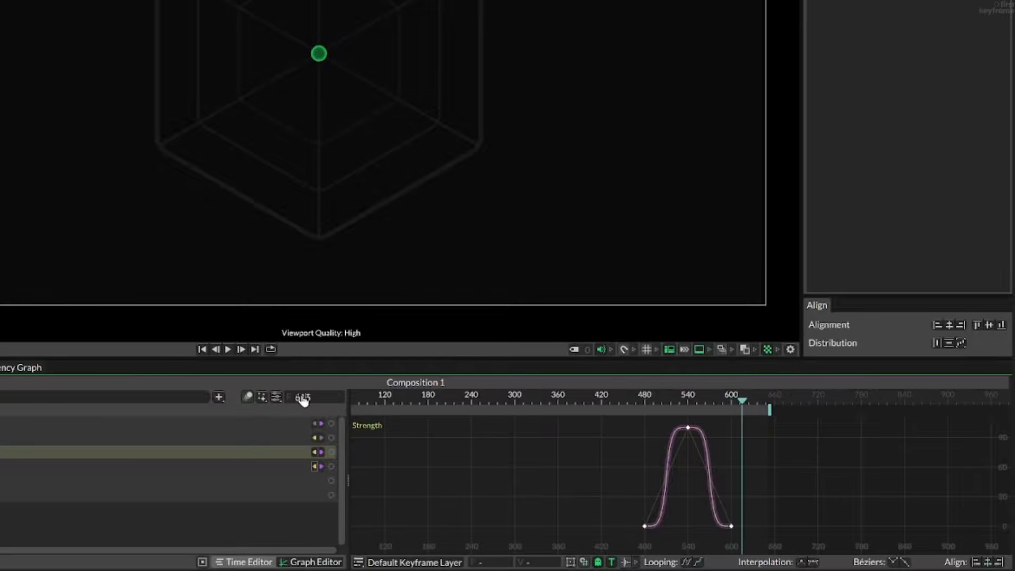
drag(770, 412, 750, 413)
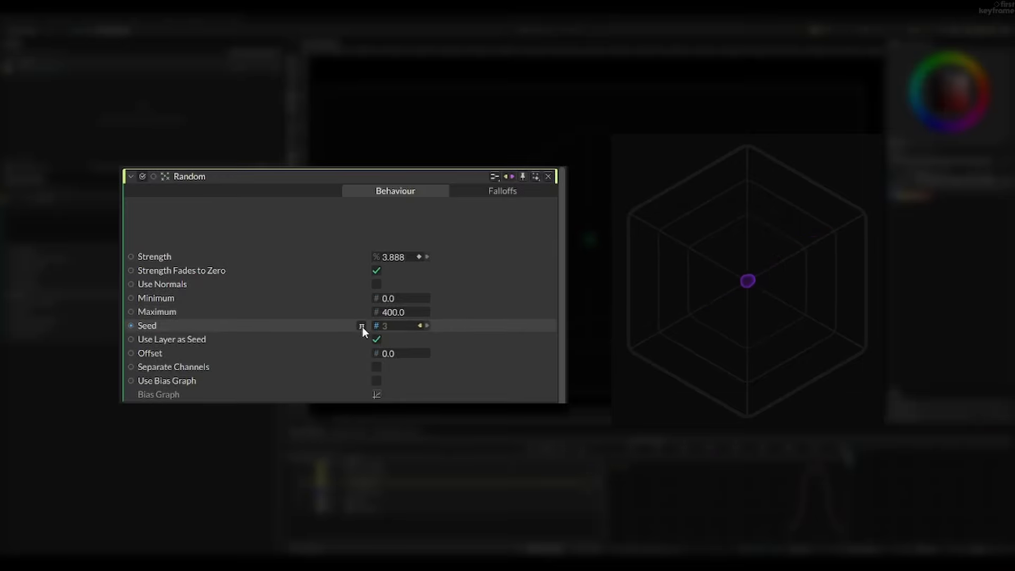
- Add an offset of 20 to the Random behaviour's Seed expression so that it ends in /120+20
click(361, 325)
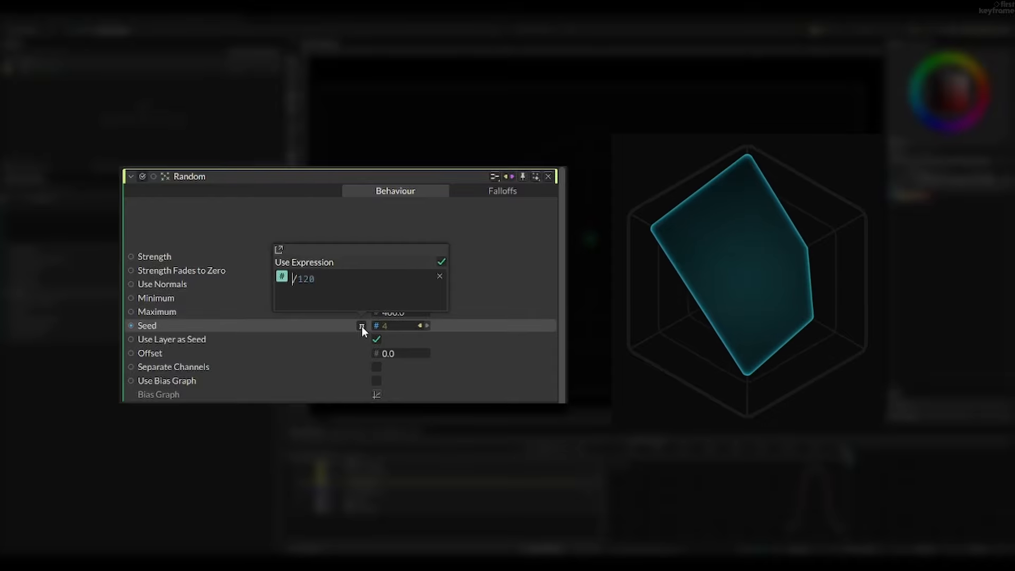
text(+)
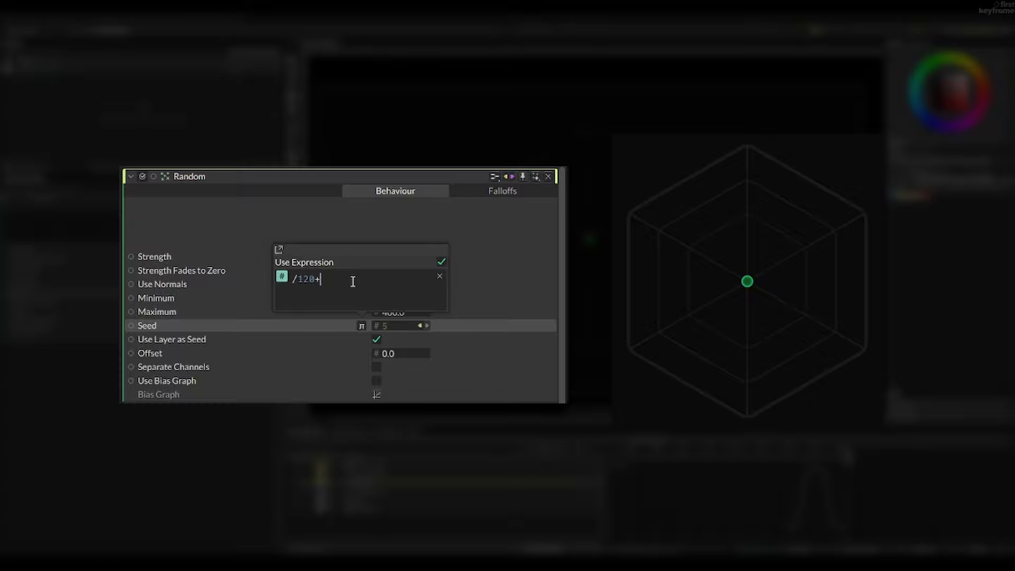
text(20)
key(Escape)
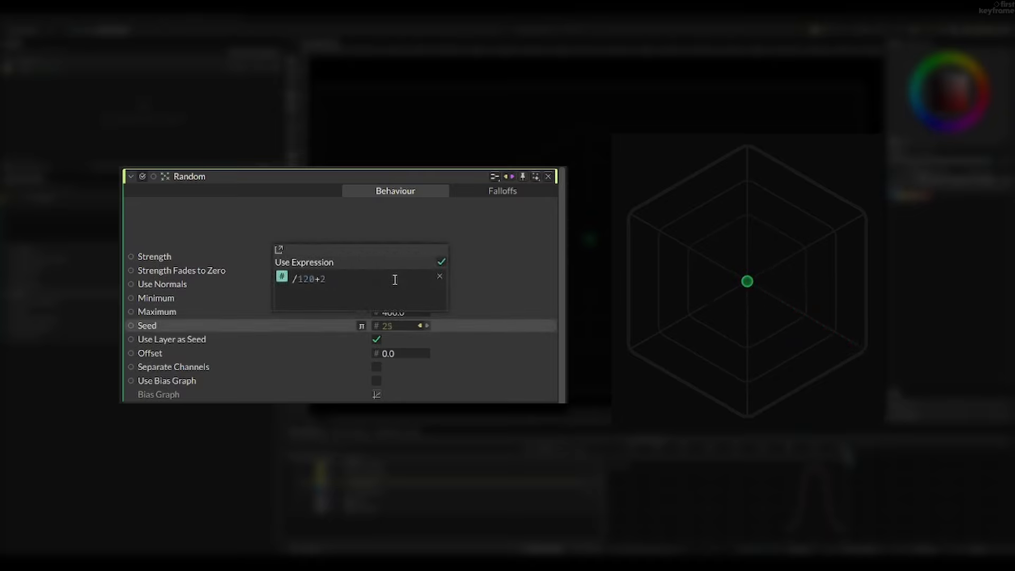
- Change the offset added in the Random behaviour's Seed expression to 40
key(BackSpace)
text(40)
key(Escape)
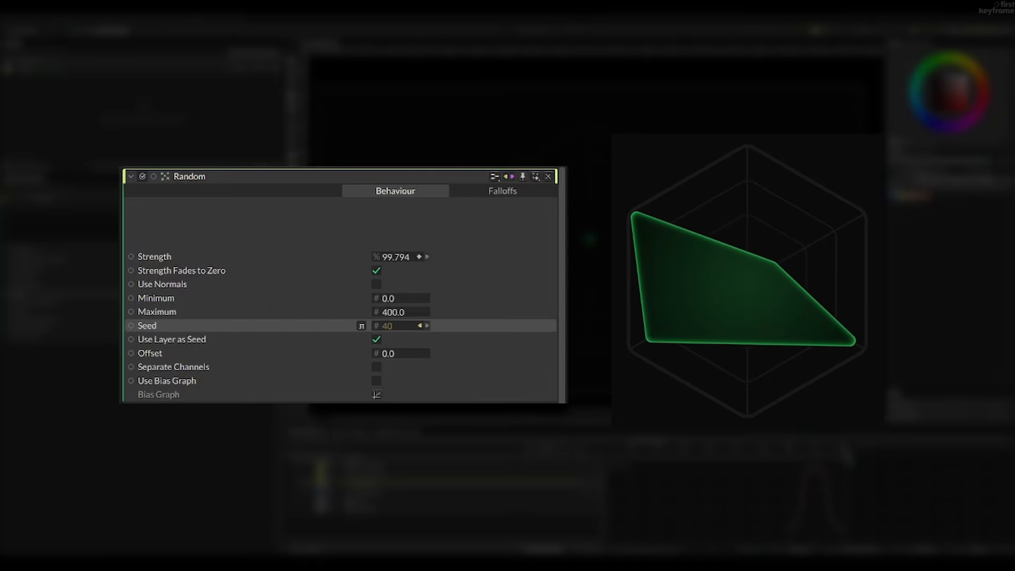